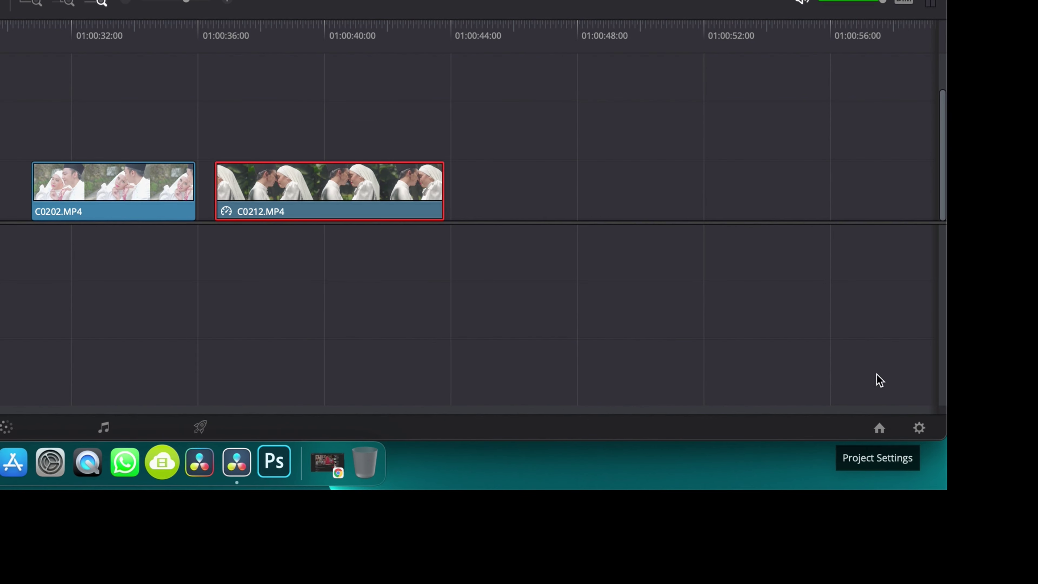
- In the project's color management settings, choose DaVinci YRGB Color Managed as color science and HDR as color processing mode
click(920, 428)
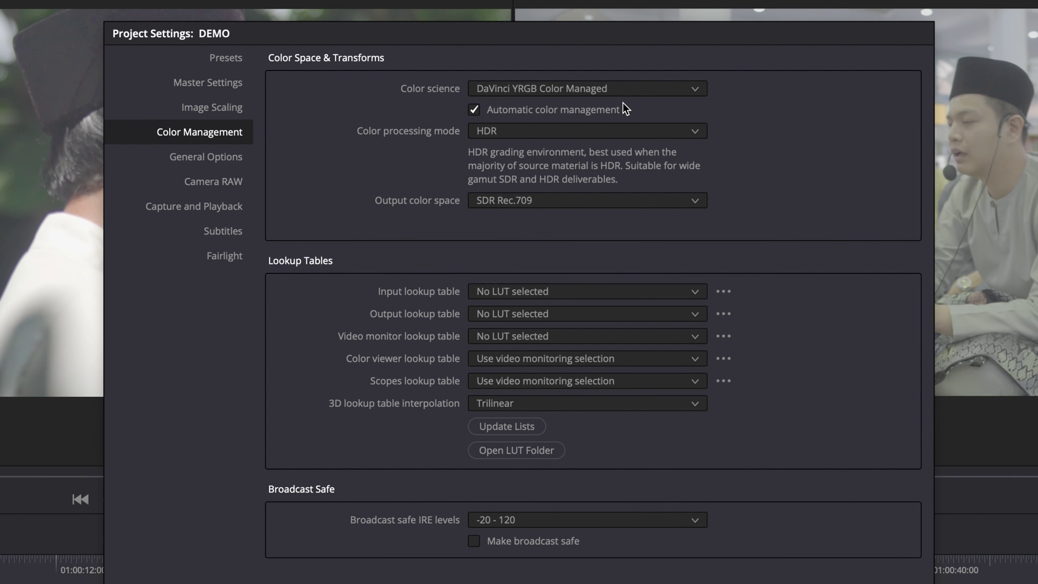
click(631, 94)
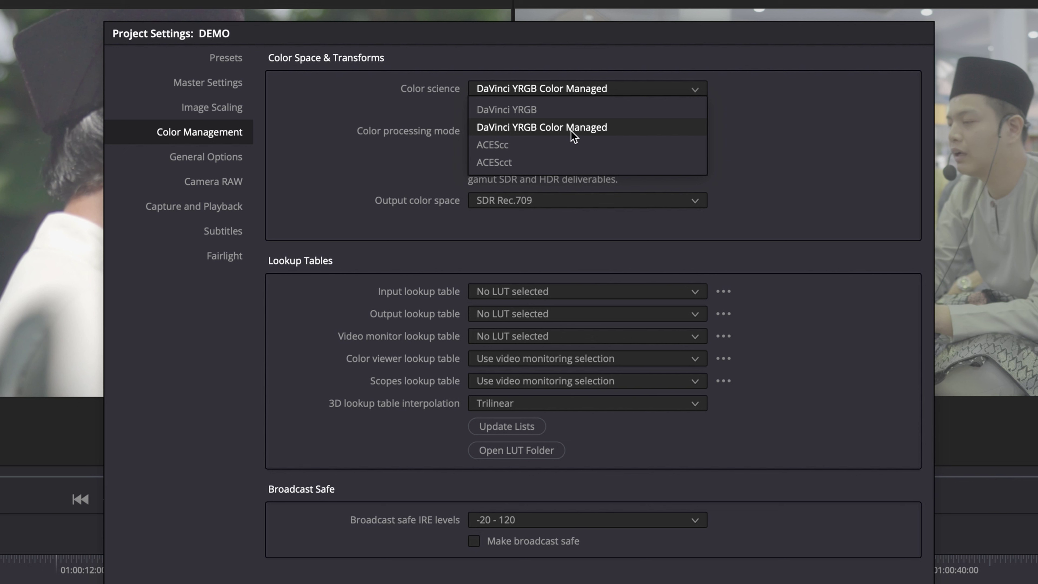
click(588, 131)
click(528, 131)
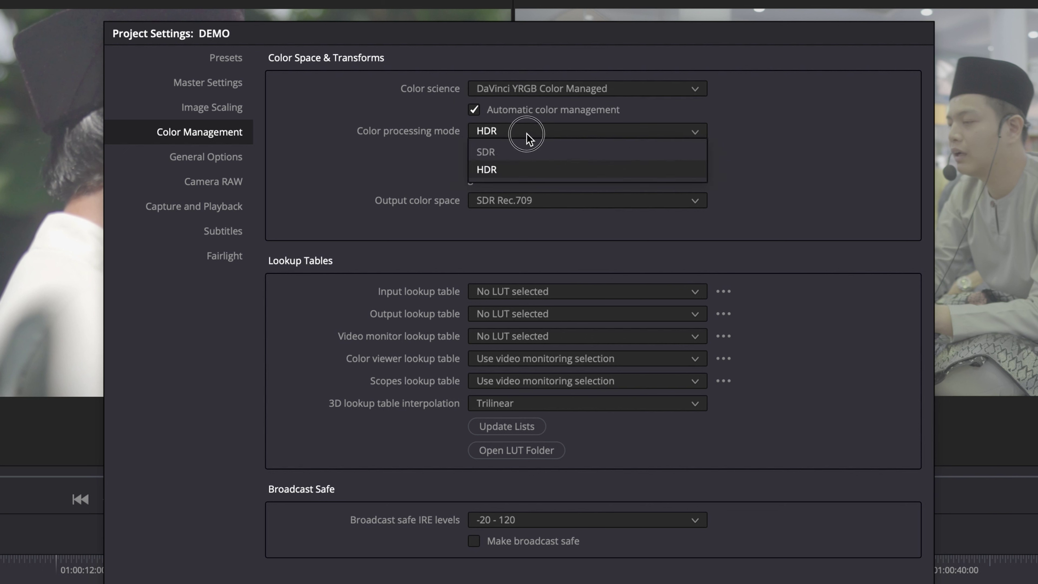
click(518, 175)
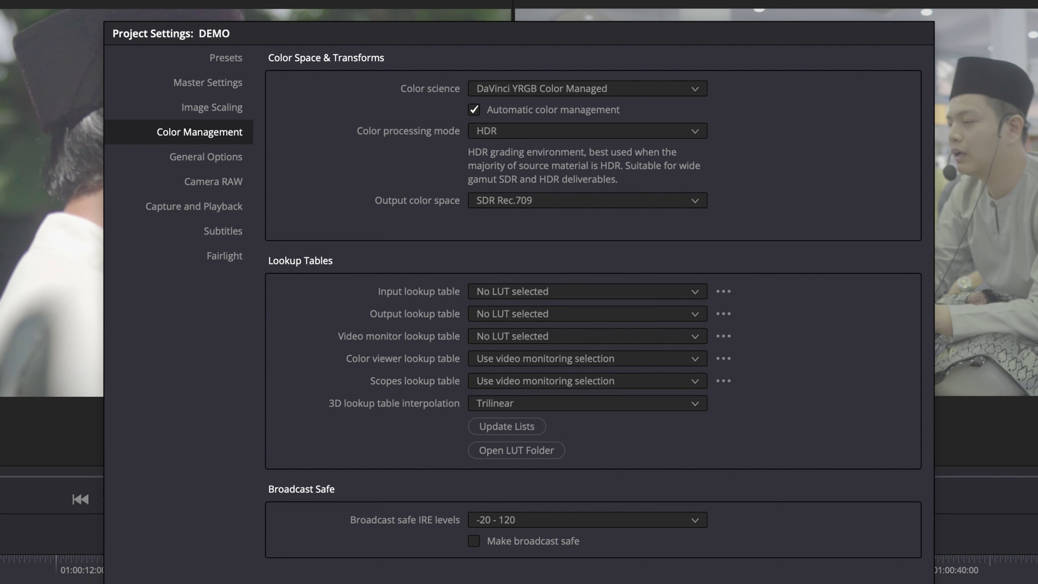
- Review the project's presets and master settings, return to the color management settings, and close the project settings without saving
click(223, 59)
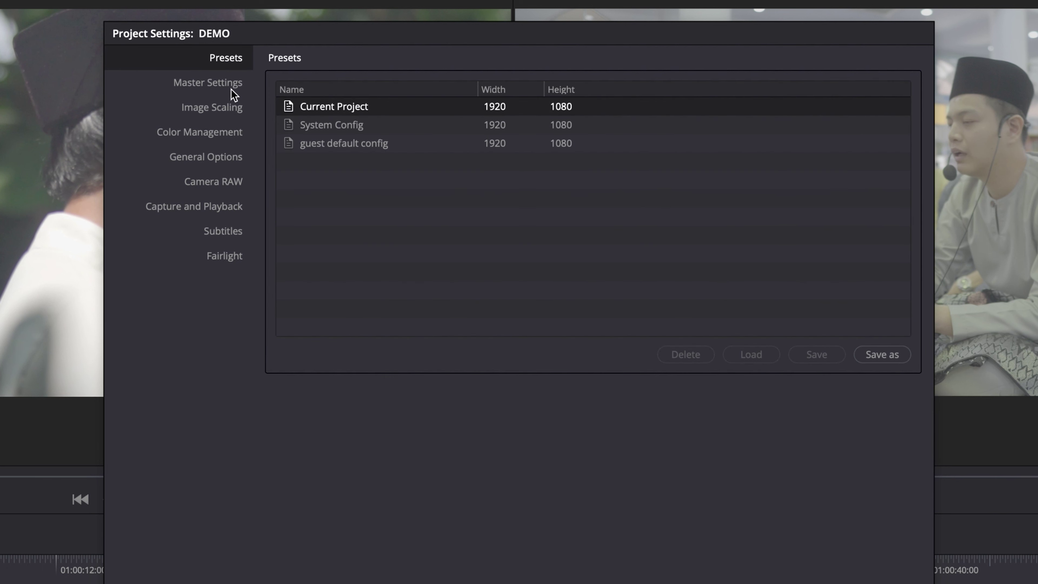
click(214, 86)
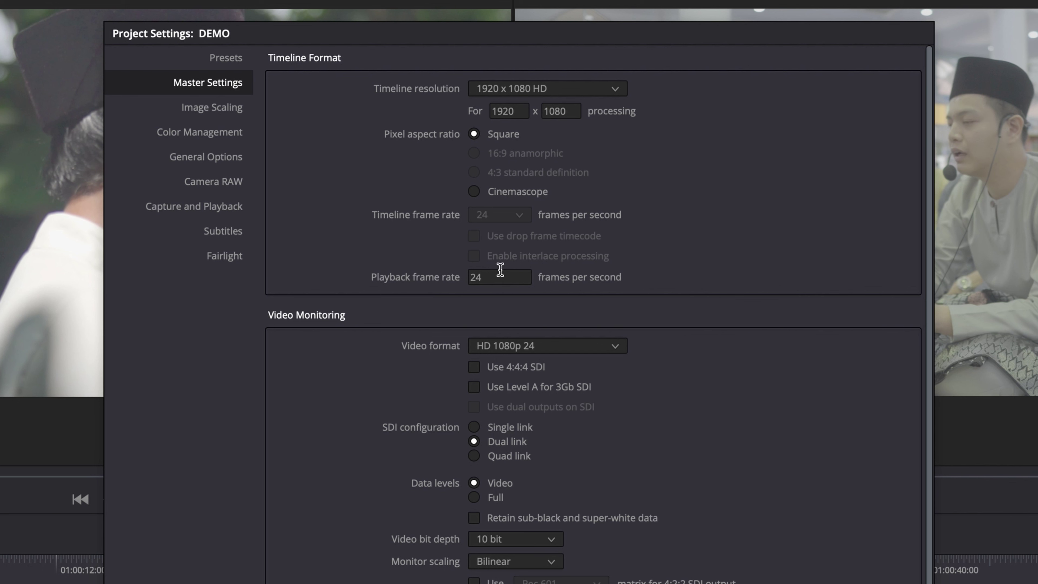
click(201, 133)
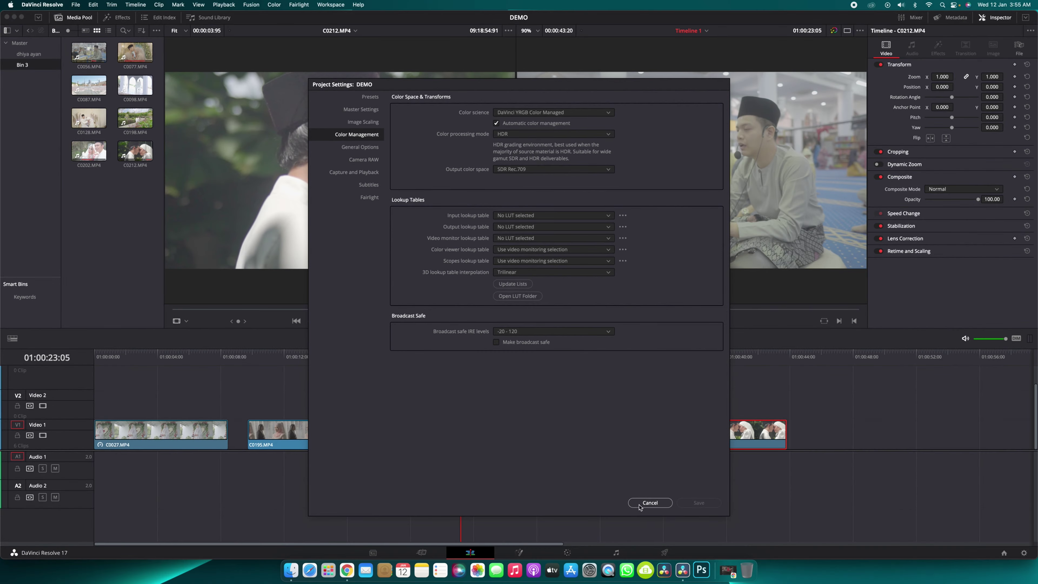
click(629, 509)
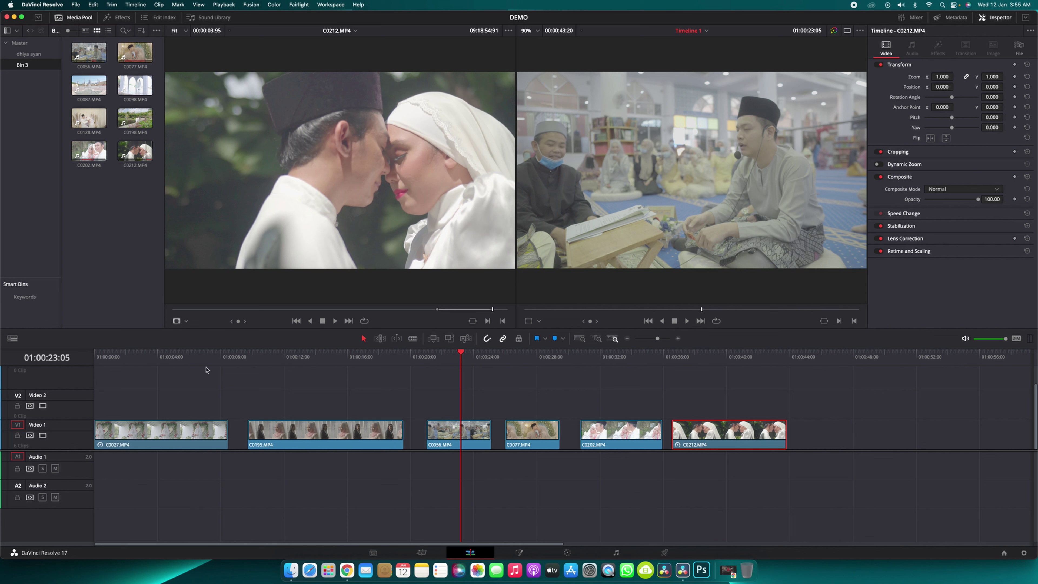
- Select clip C0027.MP4 on the timeline, switch to the Color page, and view the ACES and Arri LUT folders
click(215, 424)
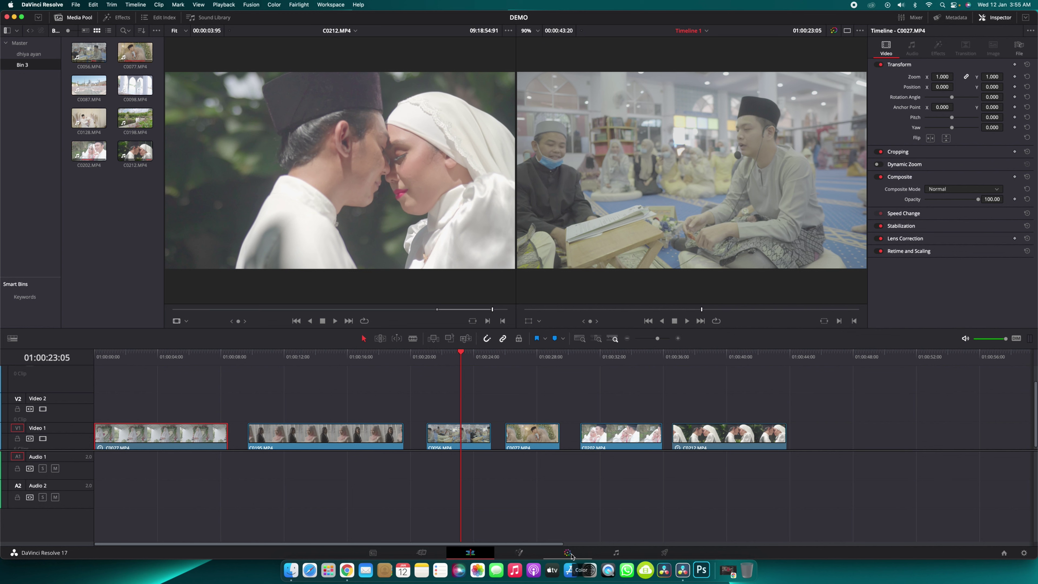
click(567, 553)
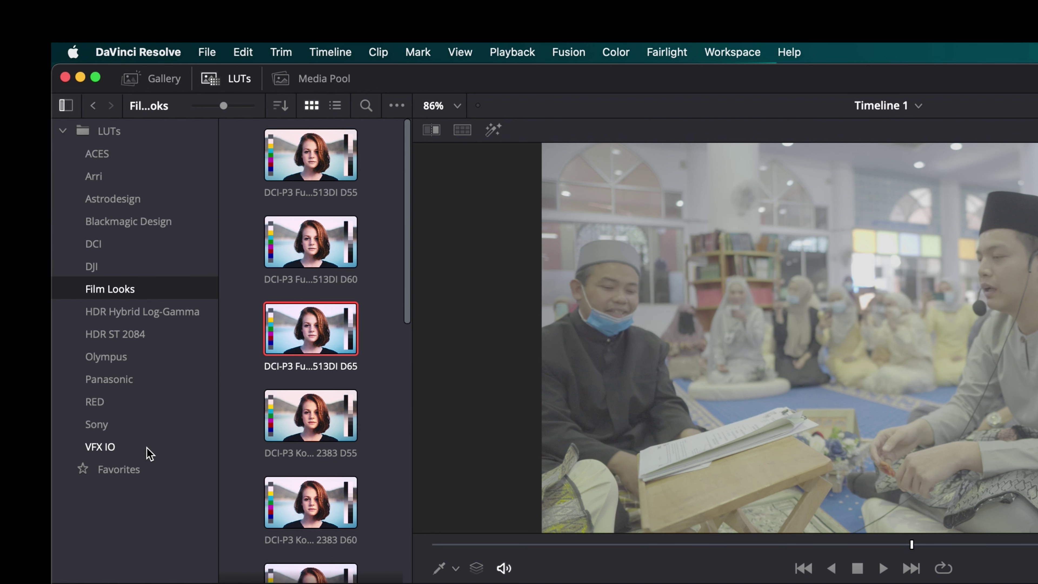
click(150, 160)
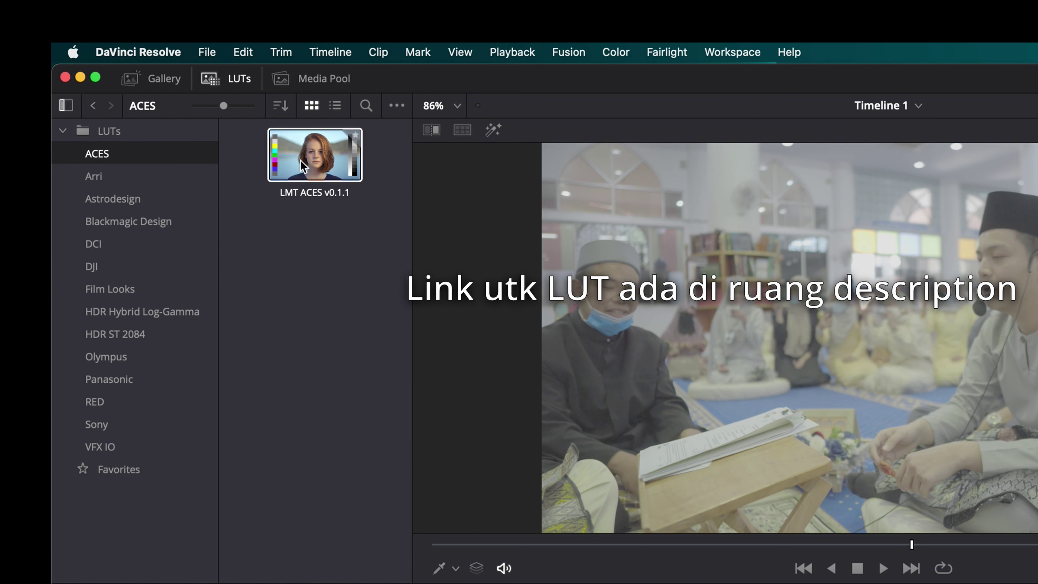
click(138, 180)
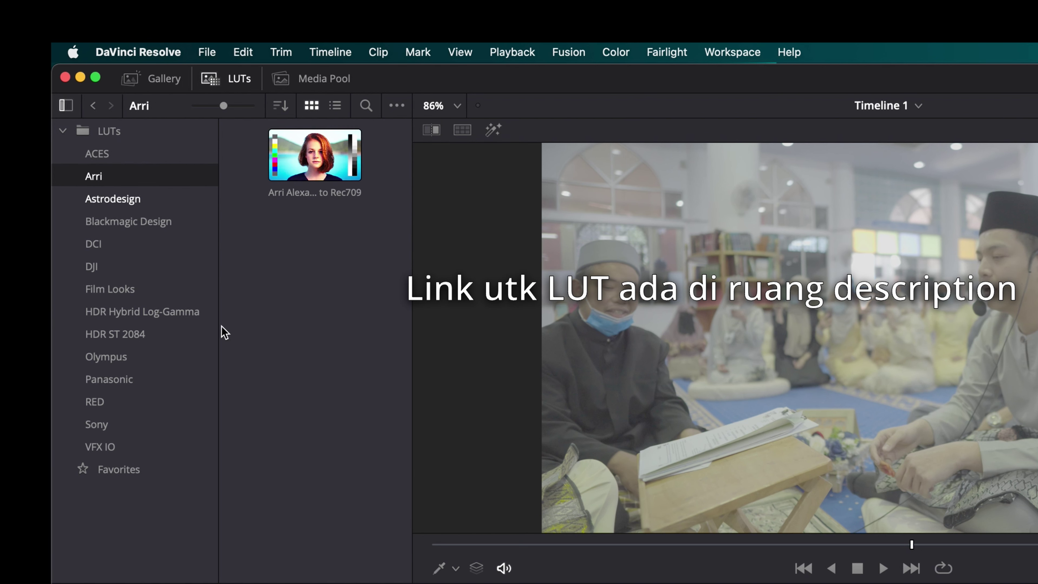
- Reveal the Arri Alexa LogC to Rec709 LUT in Finder and enlarge the Finder window
right_click(314, 153)
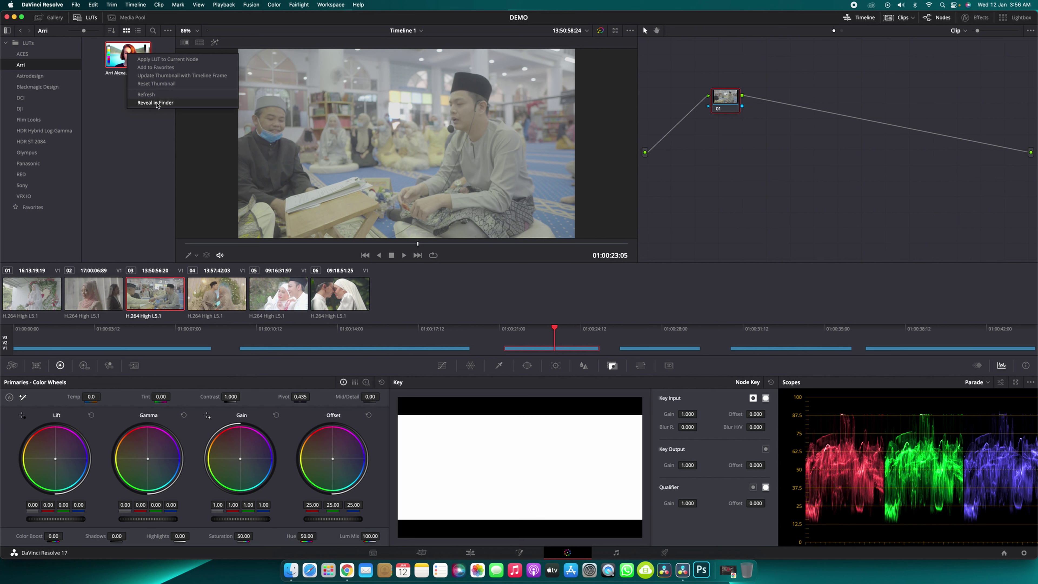
click(156, 102)
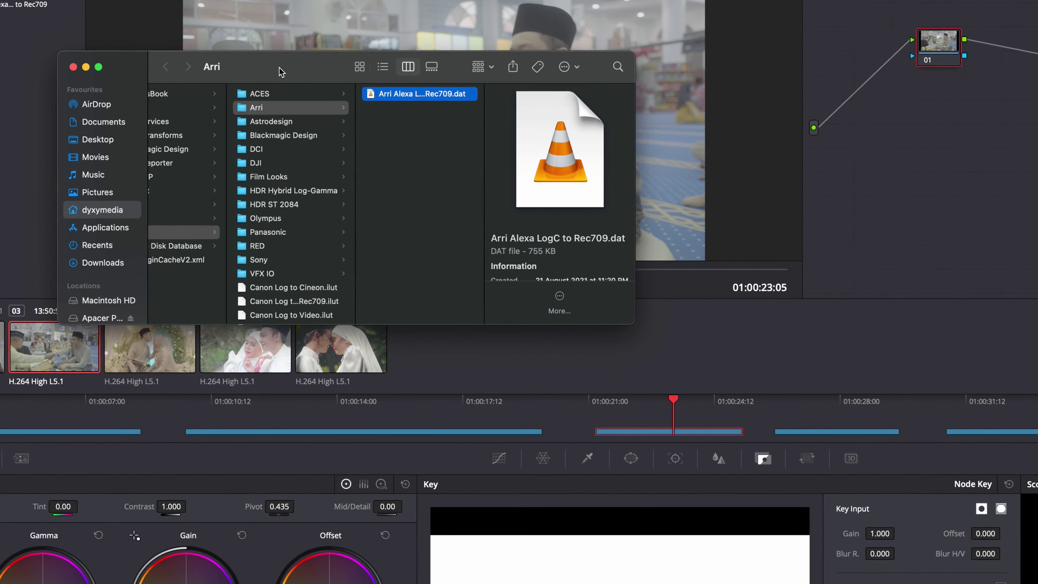
drag(679, 327, 966, 564)
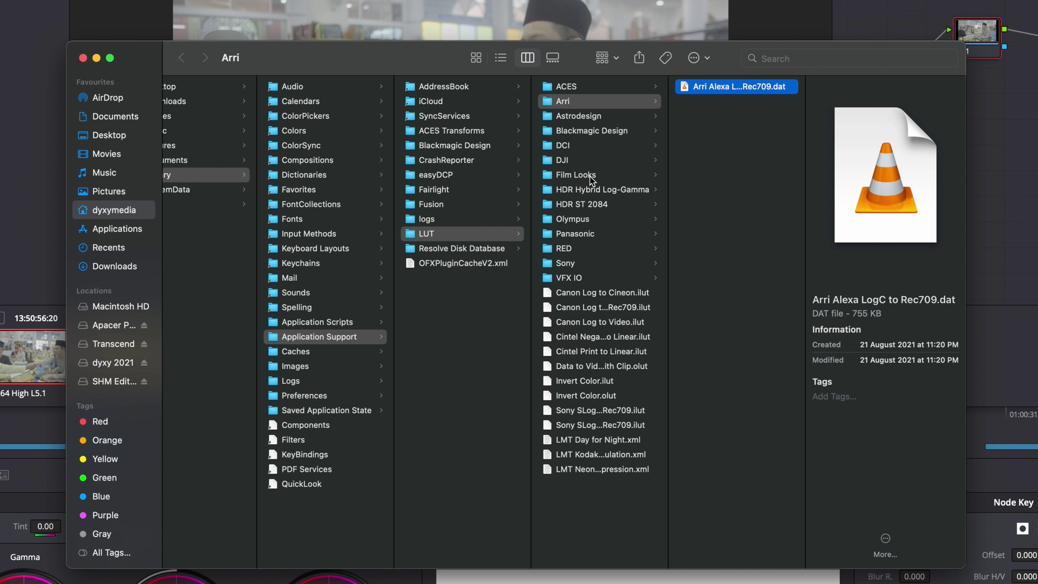
- Open the Desktop in a new Finder tab and copy the SHM free 3 Wedding LUTS folder
right_click(118, 137)
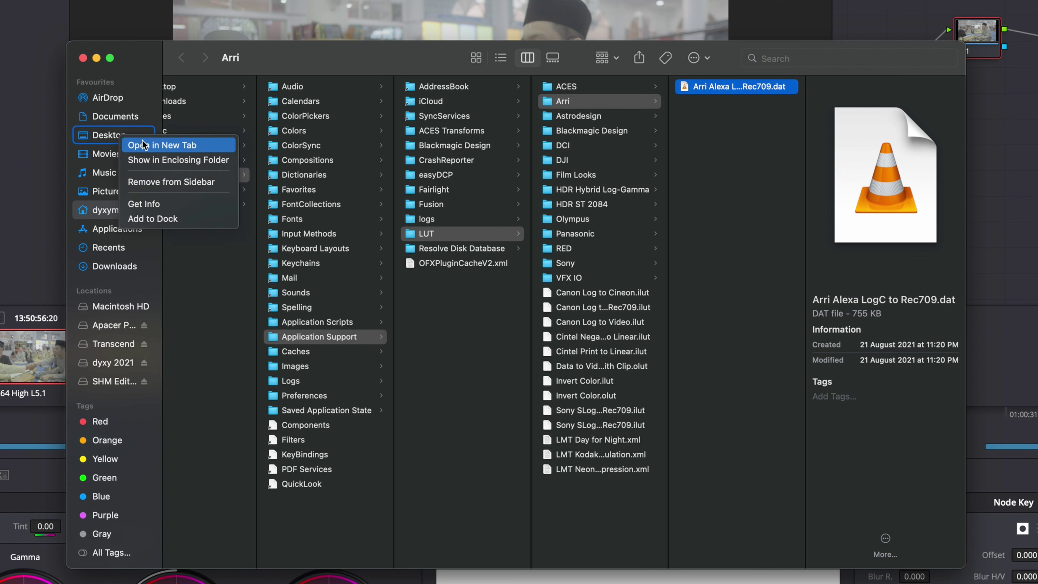
click(176, 146)
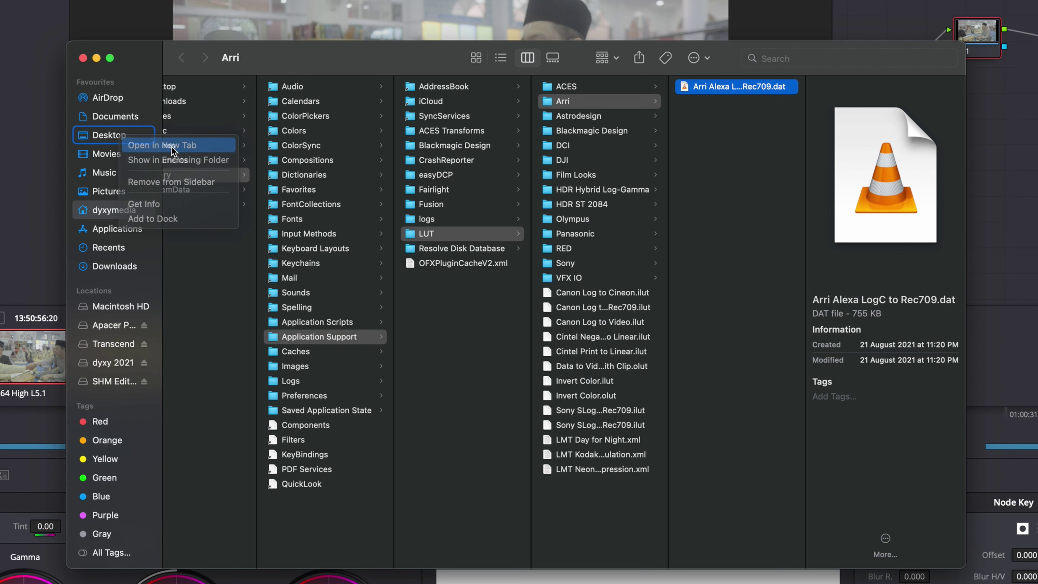
click(256, 125)
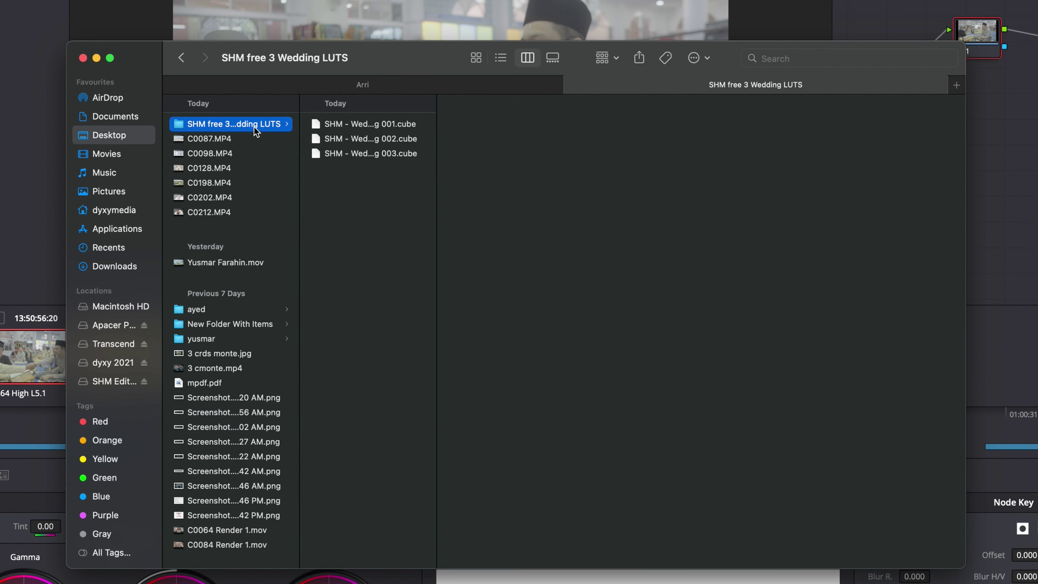
double_click(300, 122)
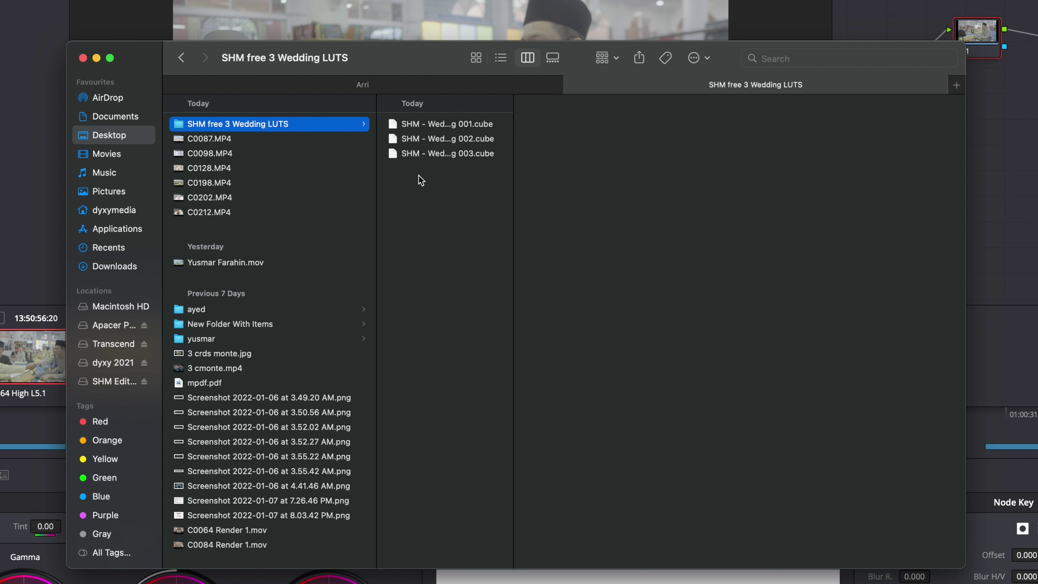
right_click(308, 126)
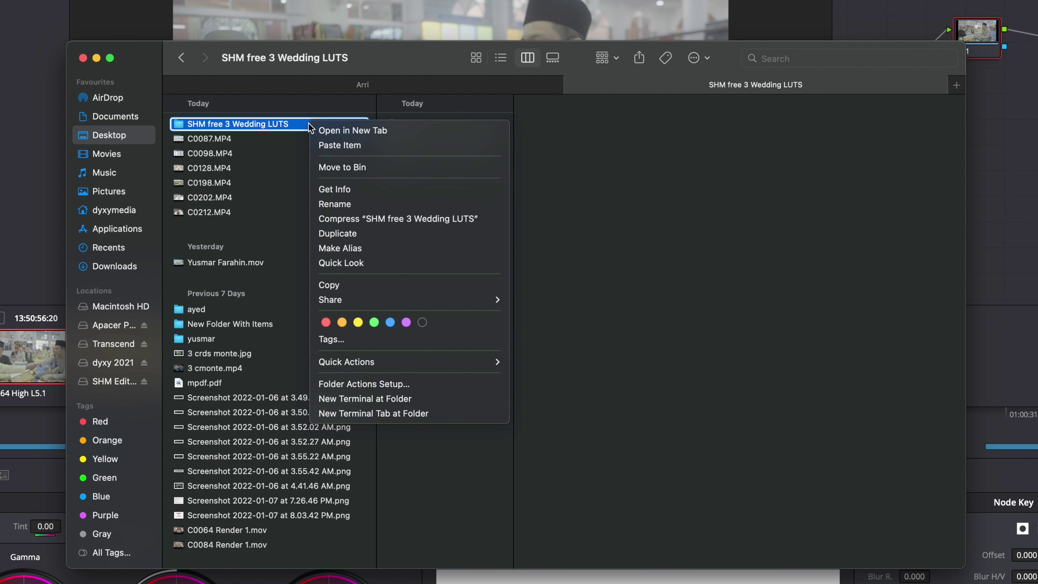
click(372, 286)
- Paste the SHM free 3 Wedding LUTS folder into the LUT folder that holds Arri and check its contents
click(408, 85)
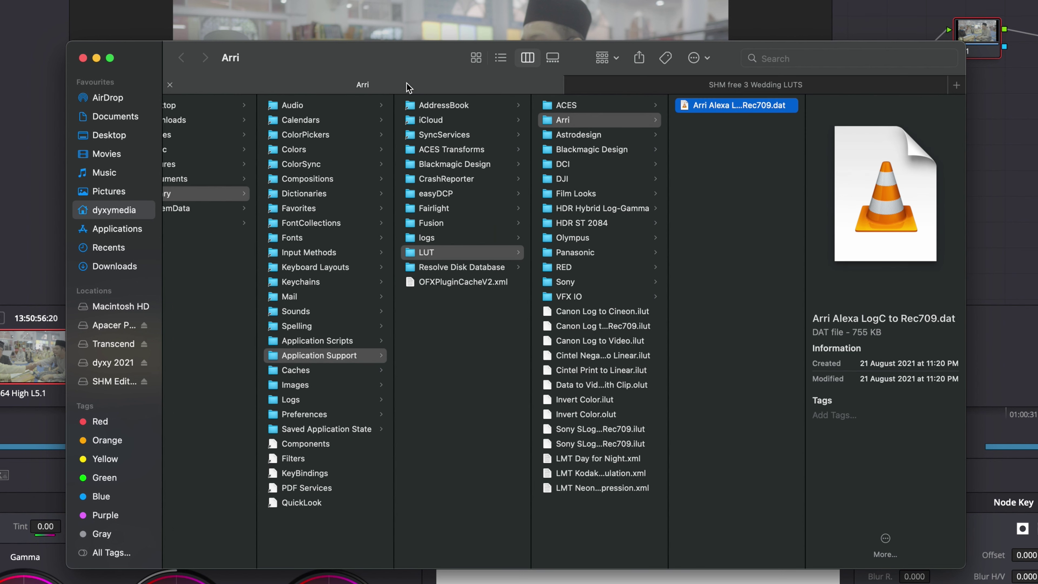
click(583, 537)
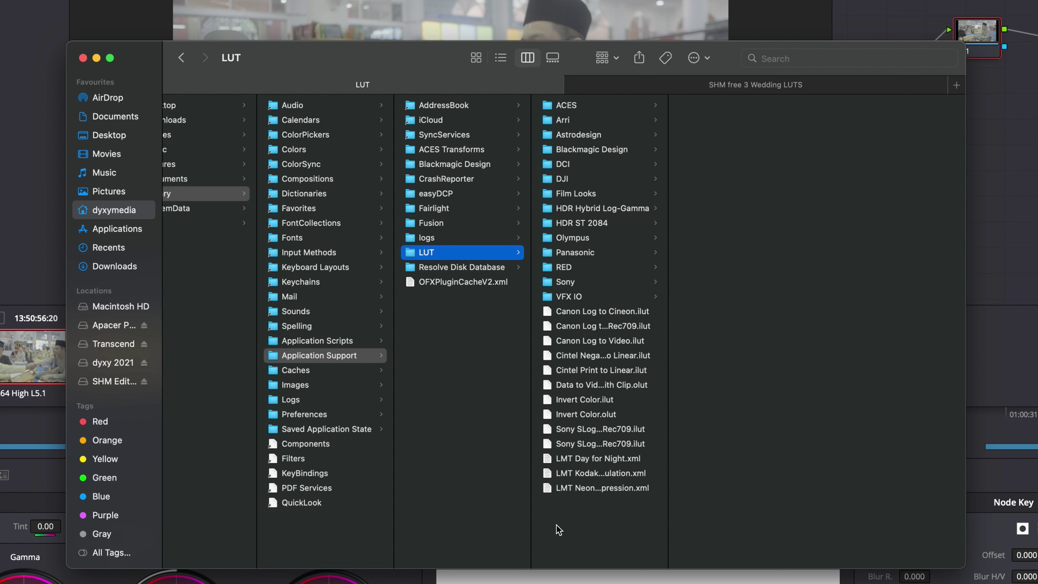
right_click(580, 527)
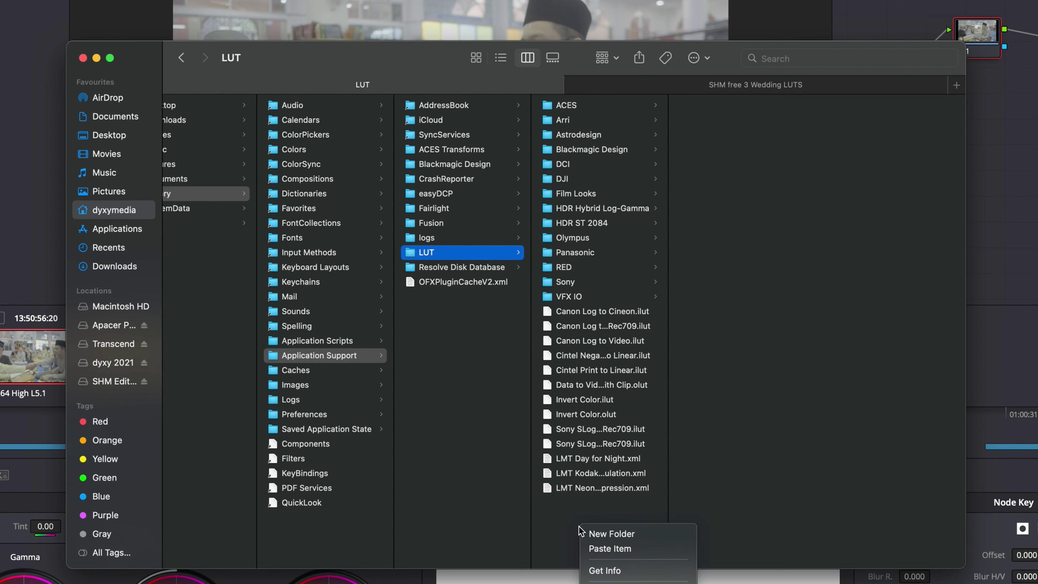
click(612, 550)
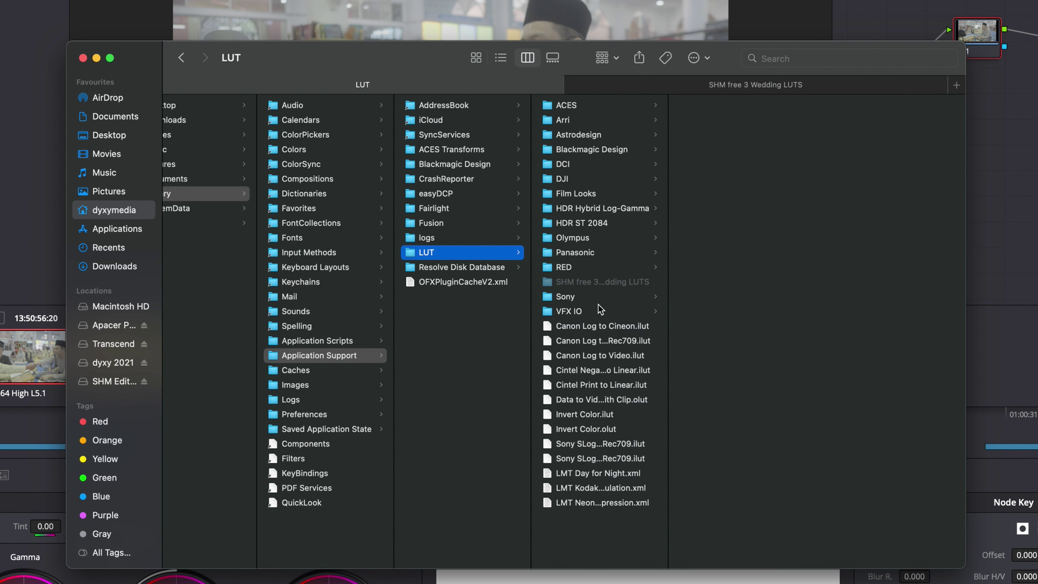
click(607, 283)
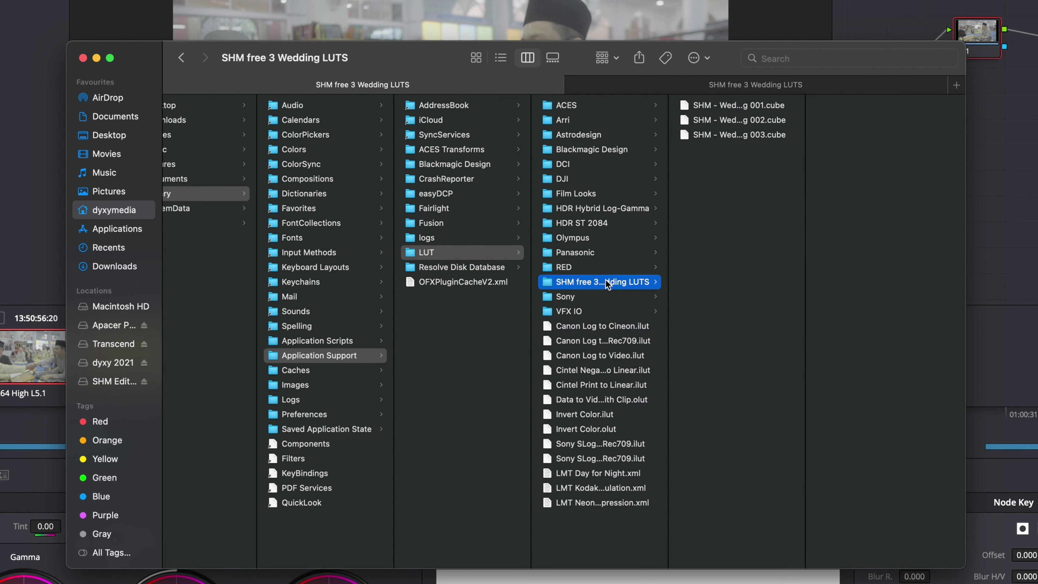
click(325, 1)
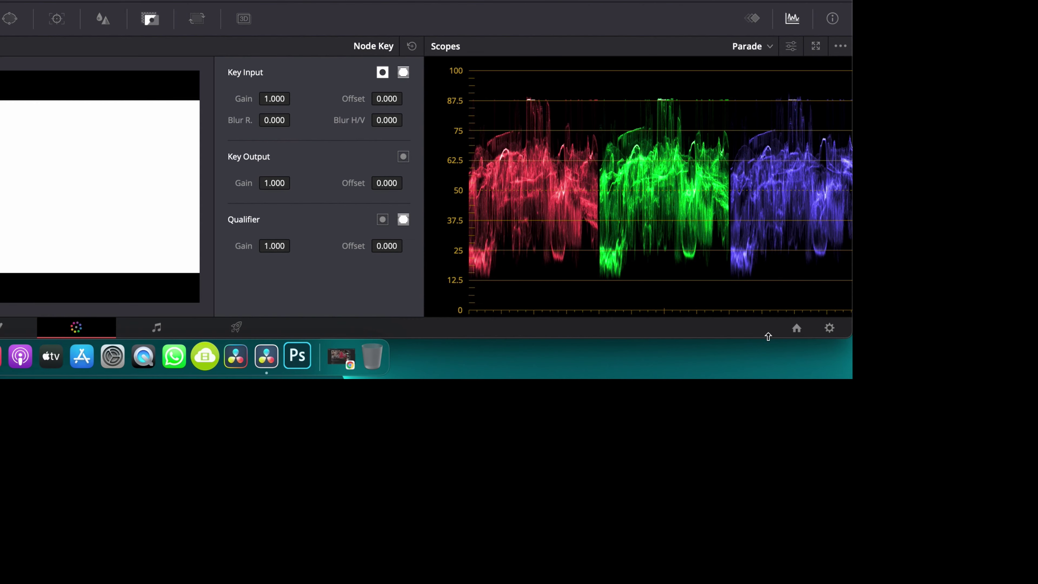
- Update the lookup table lists in the project's color management settings and open the SHM free 3 Wedding LUTS folder in the LUT browser
click(829, 329)
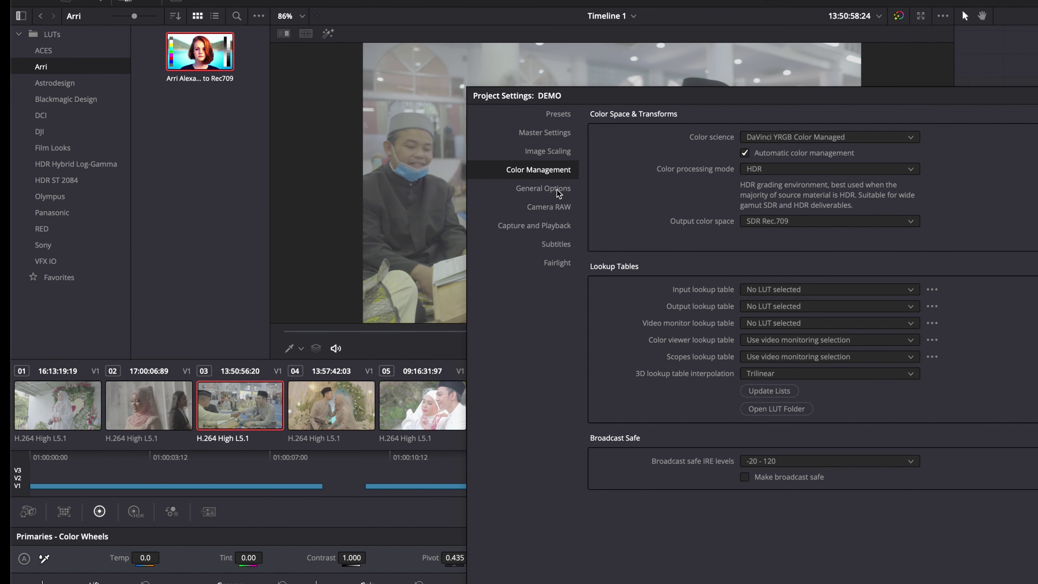
click(557, 193)
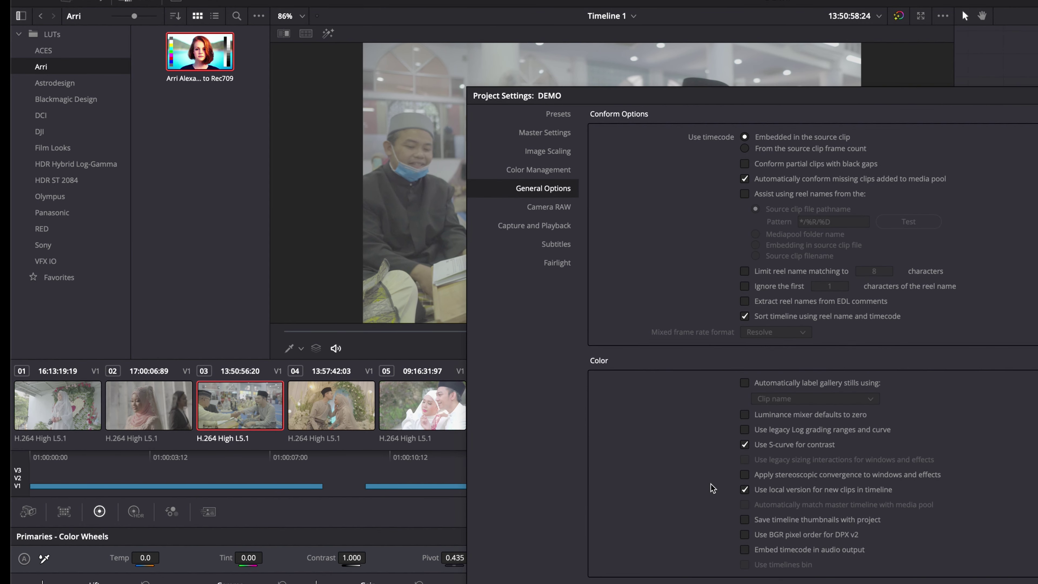
scroll(648, 528, down, 5)
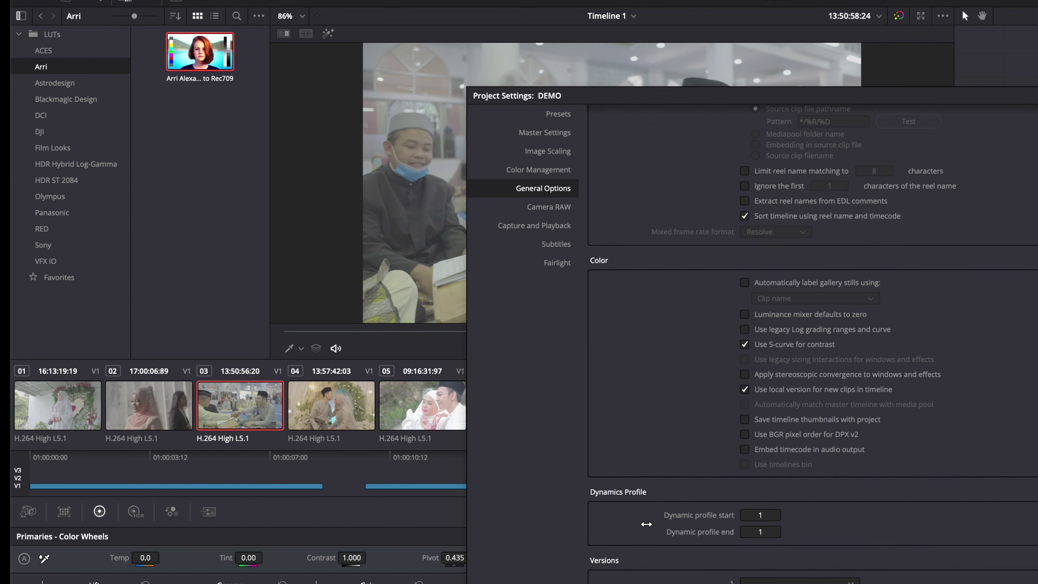
scroll(646, 524, up, 5)
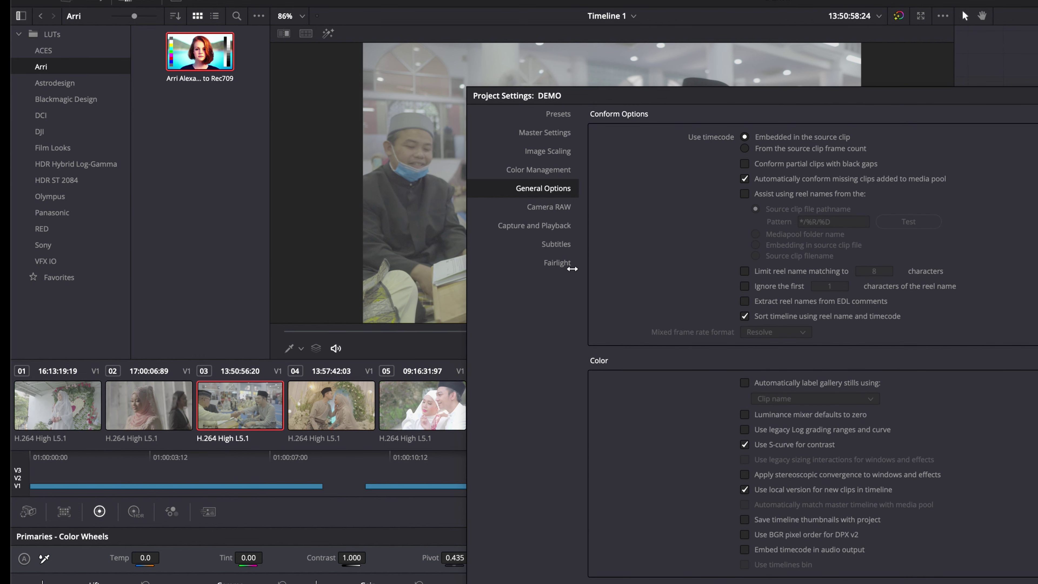
click(548, 172)
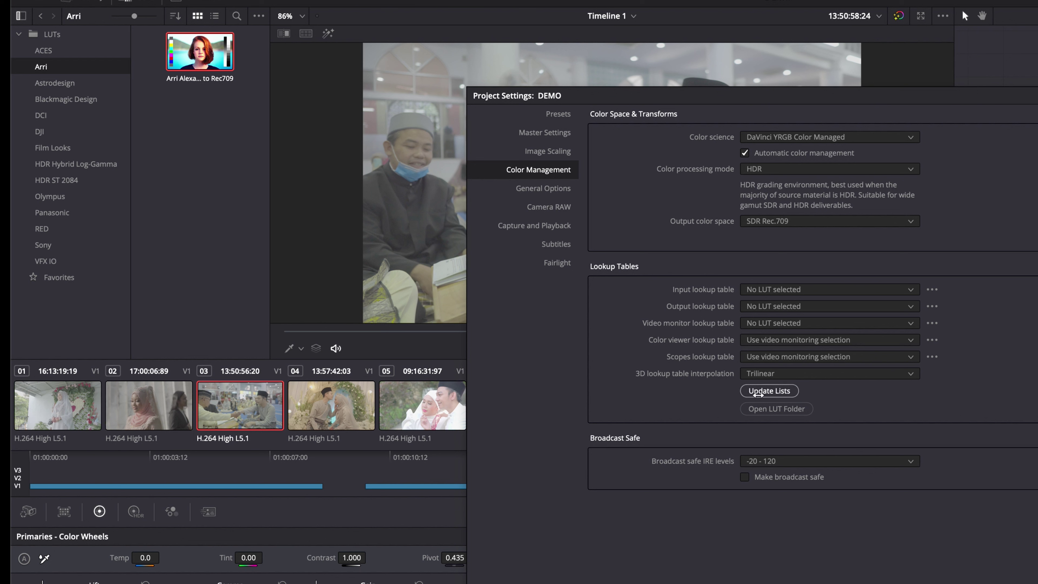
click(770, 393)
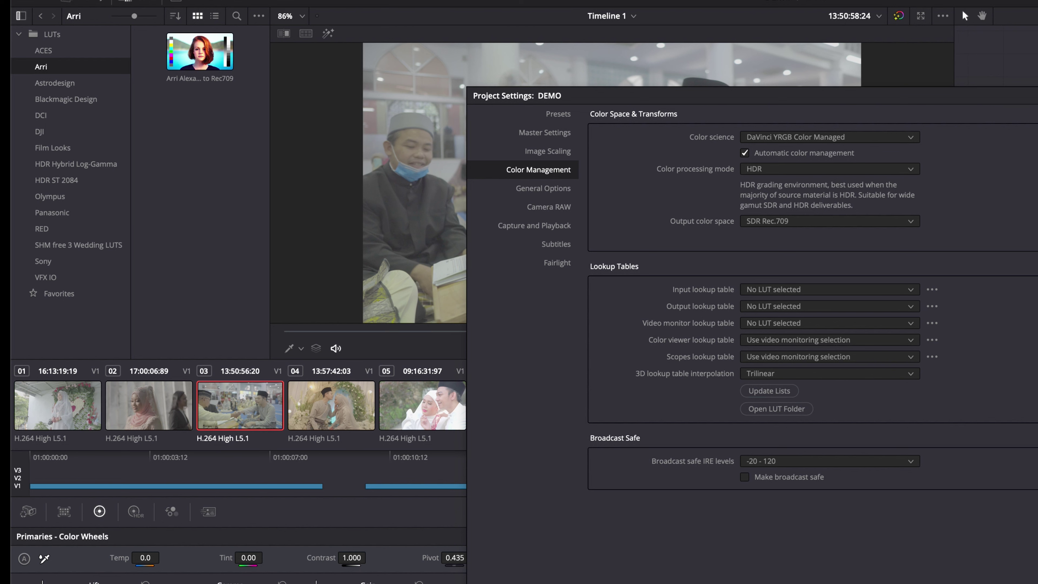
click(105, 249)
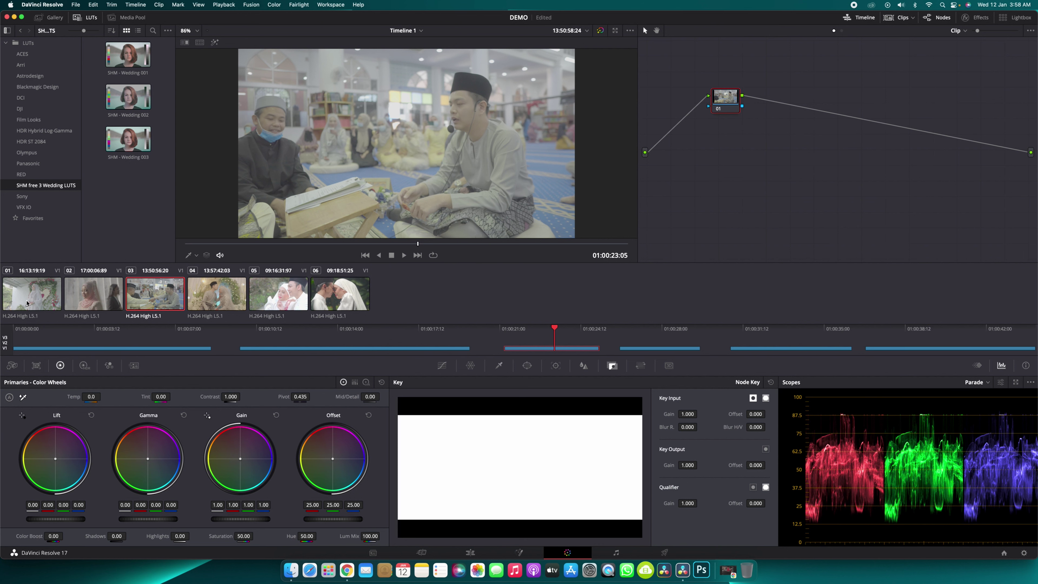
click(34, 293)
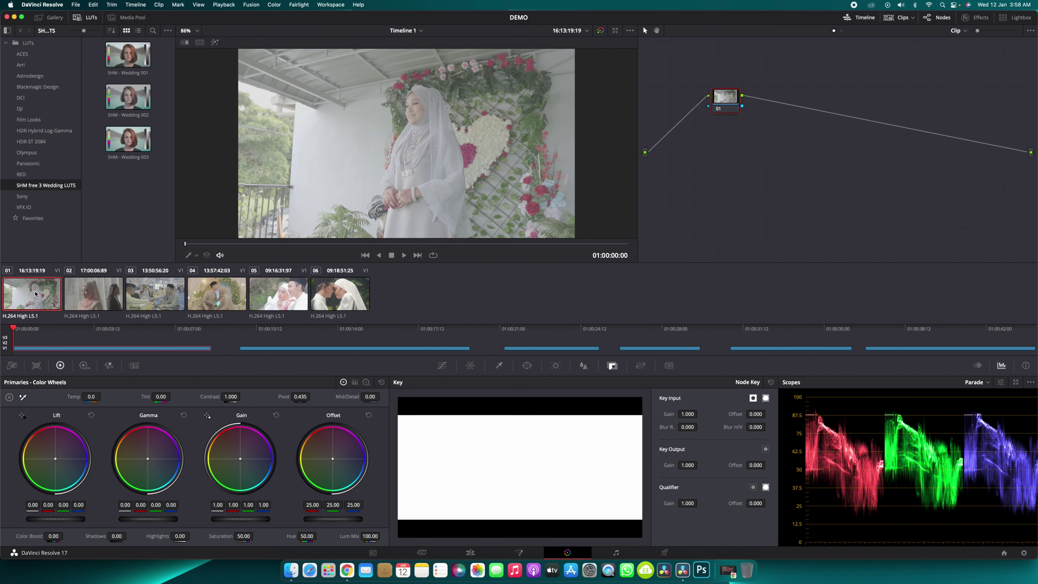
right_click(35, 293)
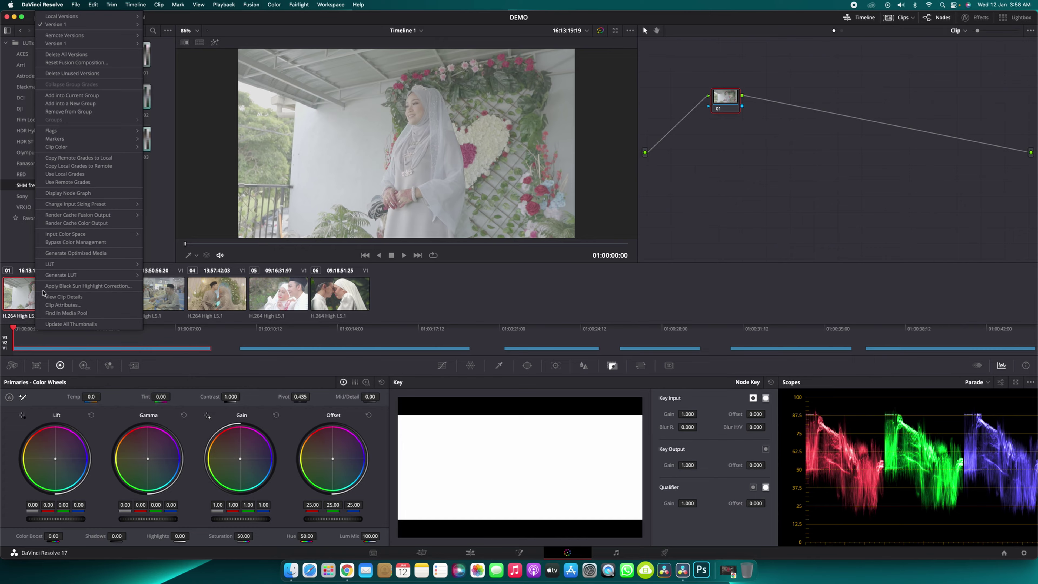
mouse_move(101, 236)
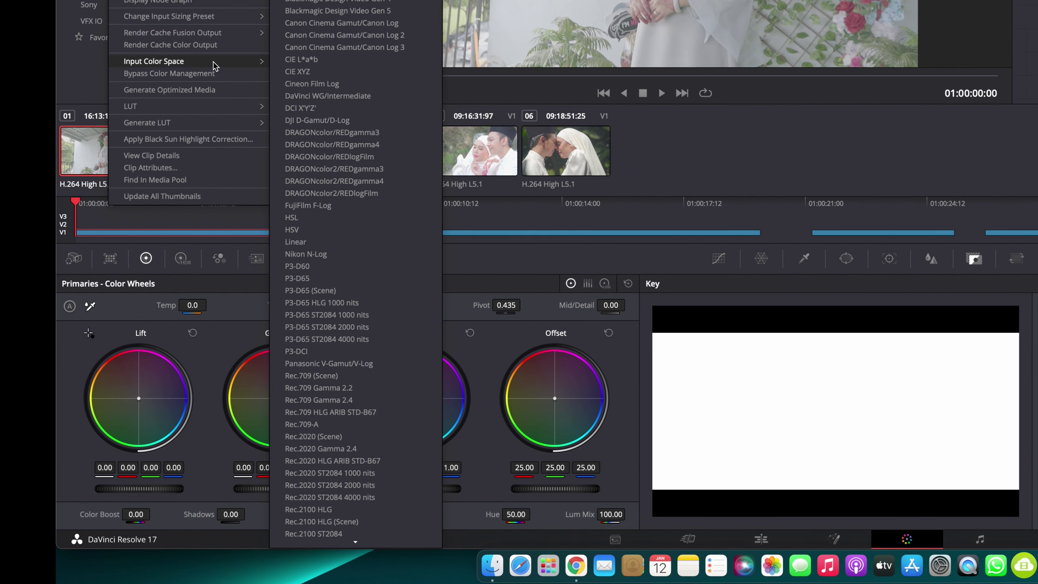
scroll(395, 164, down, 6)
click(679, 163)
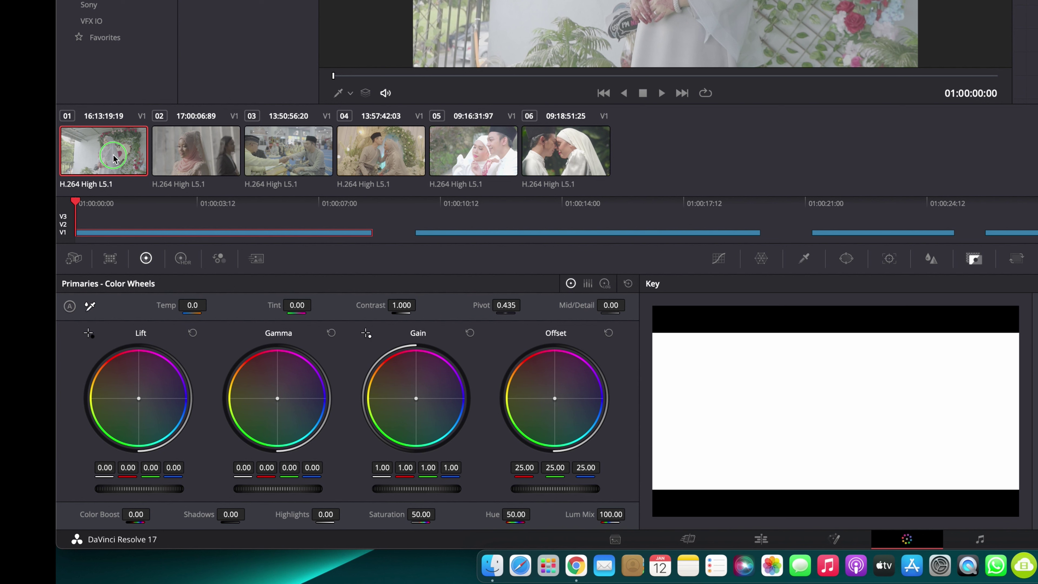
right_click(113, 167)
mouse_move(152, 124)
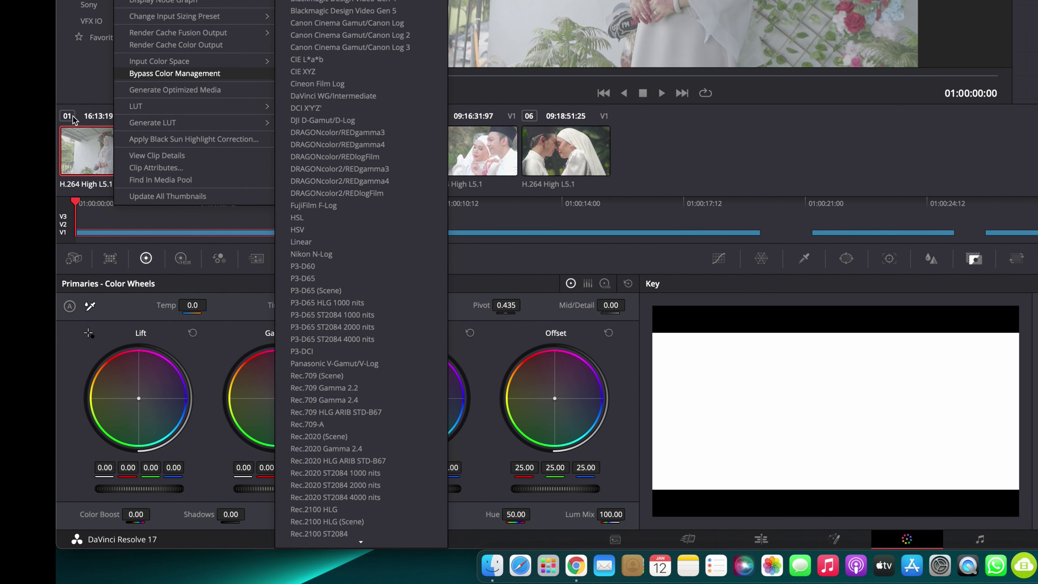
click(82, 150)
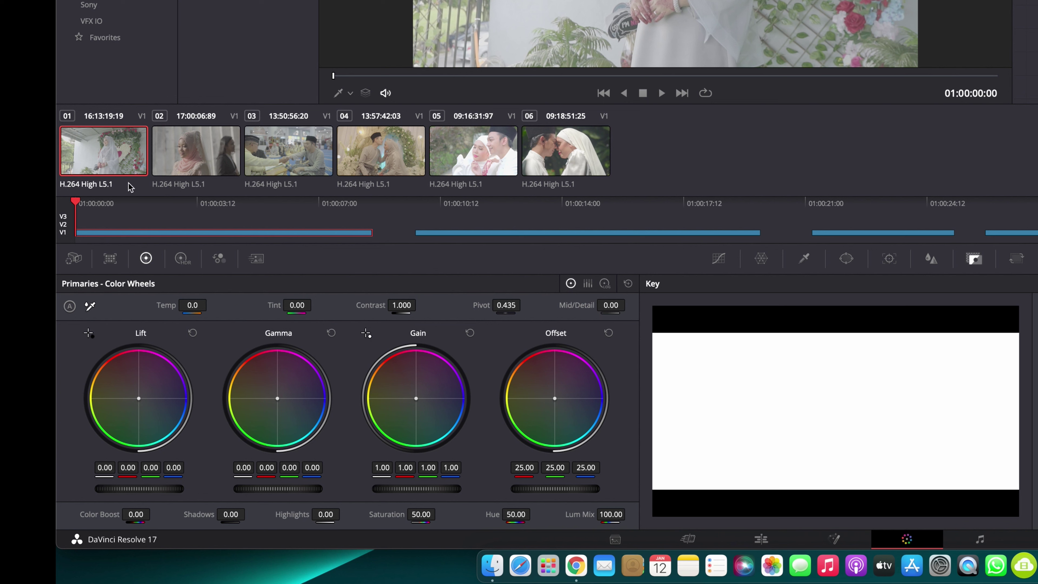
- Set the input color space of clip 01 to S-Gamut3.Cine/S-Log3
right_click(102, 149)
mouse_move(184, 61)
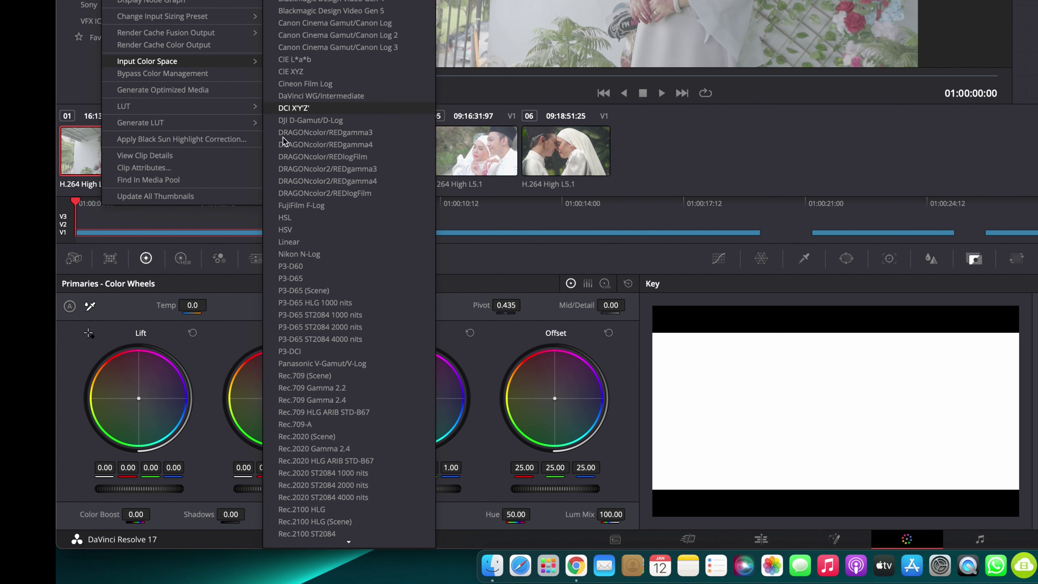
scroll(358, 479, down, 10)
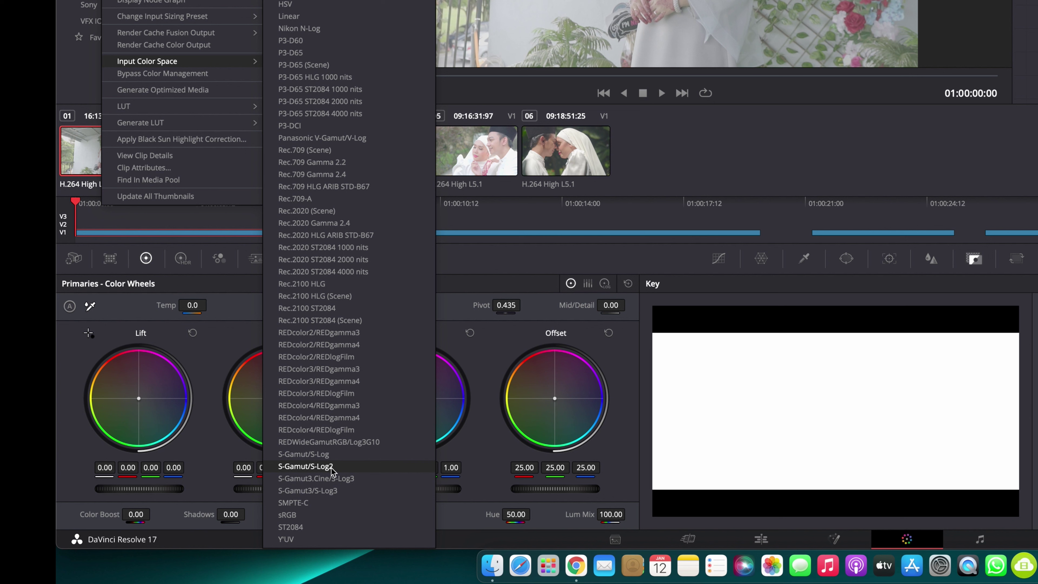
click(335, 480)
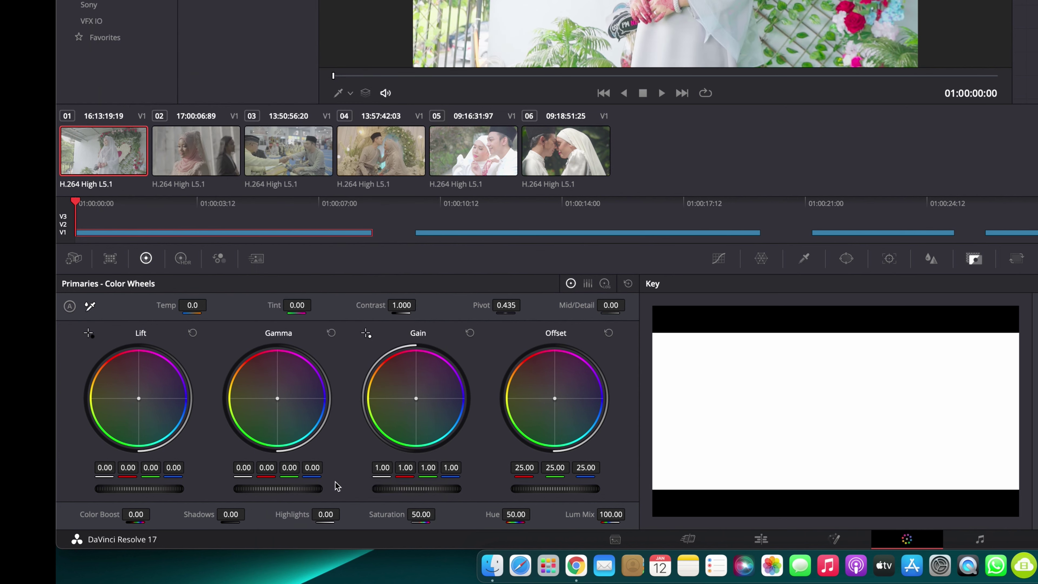
right_click(184, 163)
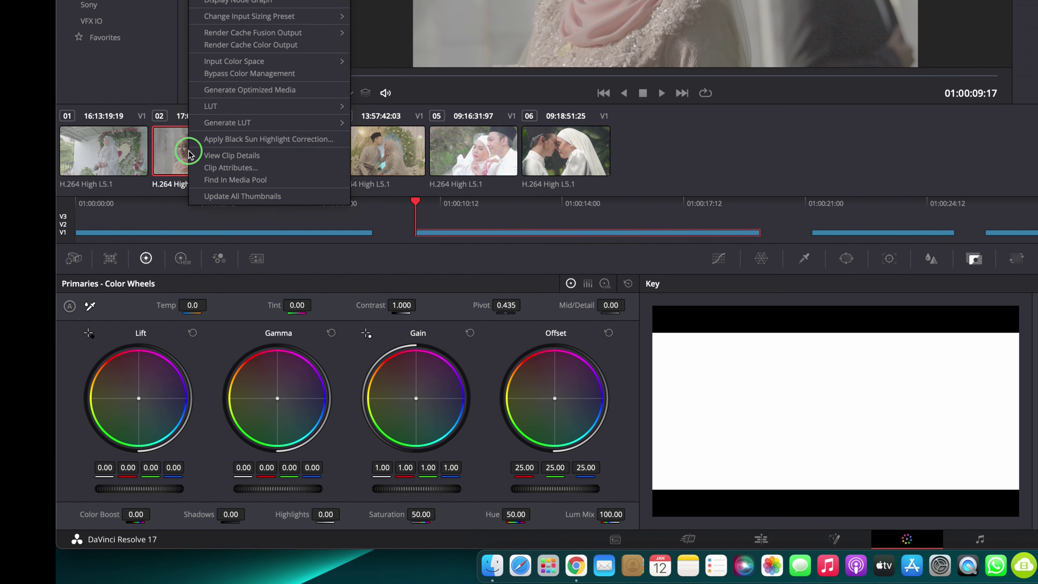
click(216, 203)
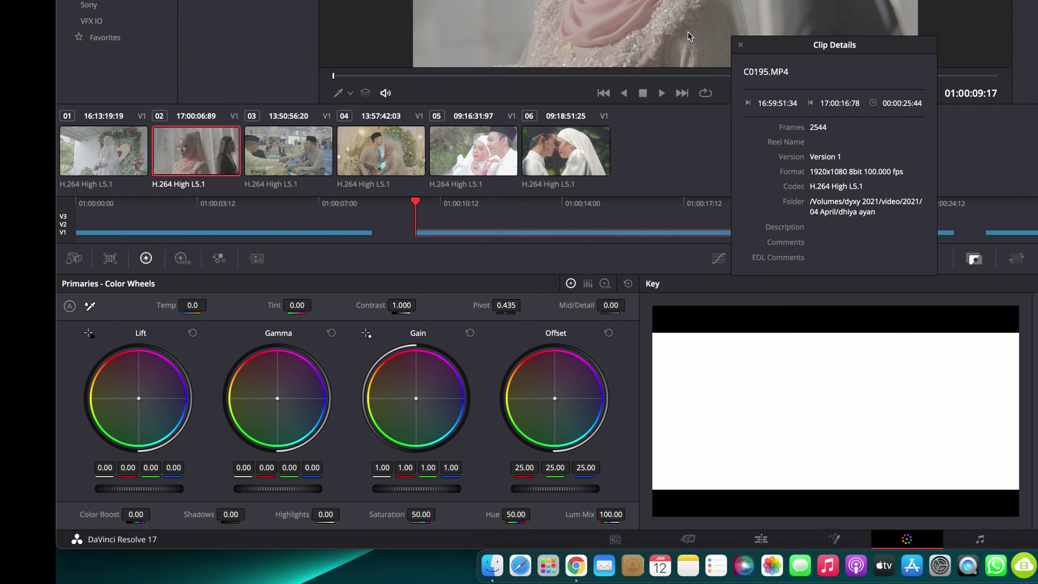
click(740, 44)
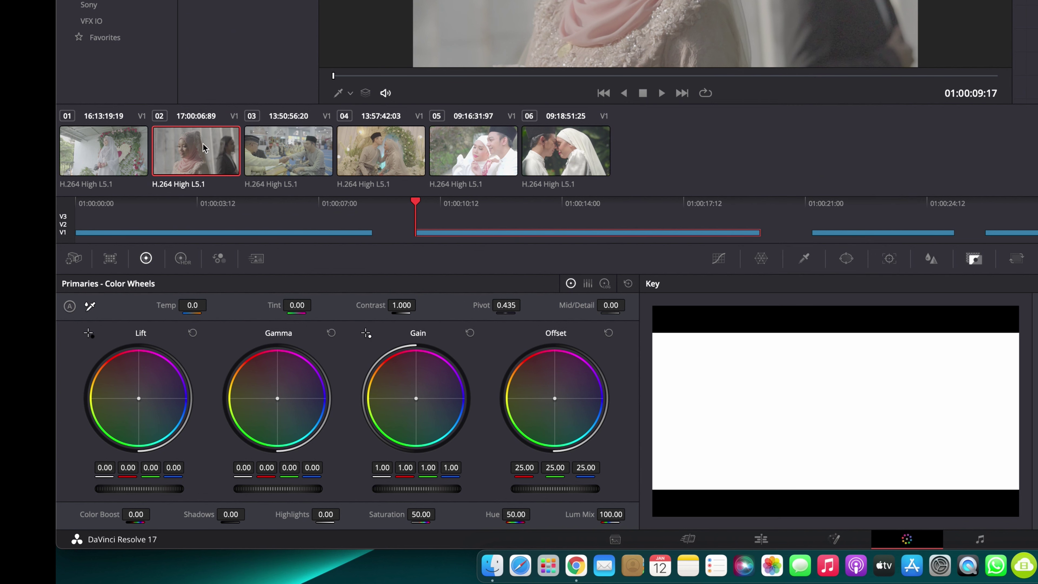
- Set the input color space of clip 02 to S-Gamut3.Cine/S-Log3
right_click(205, 149)
mouse_move(293, 64)
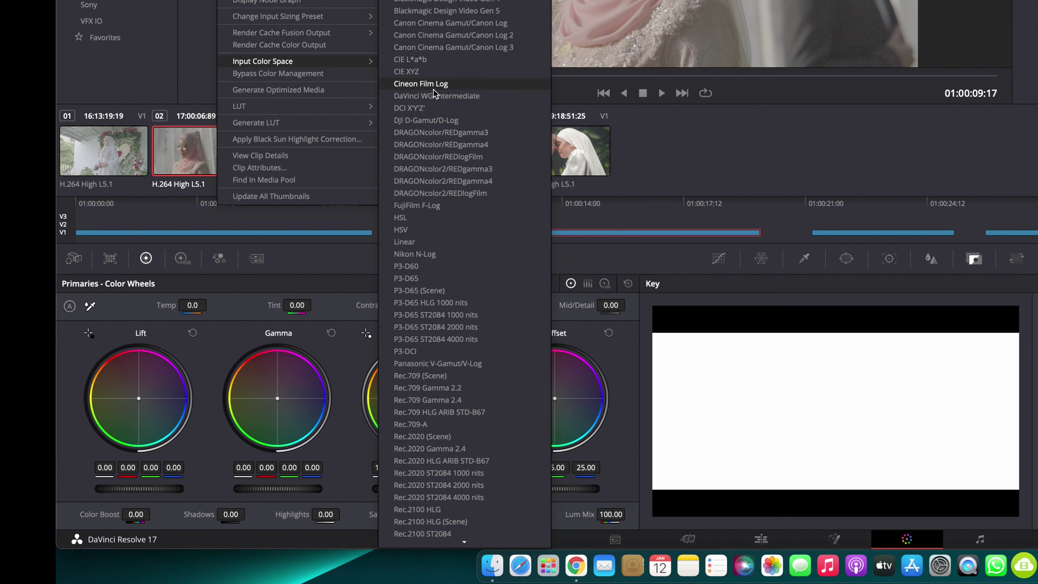
scroll(456, 529, down, 10)
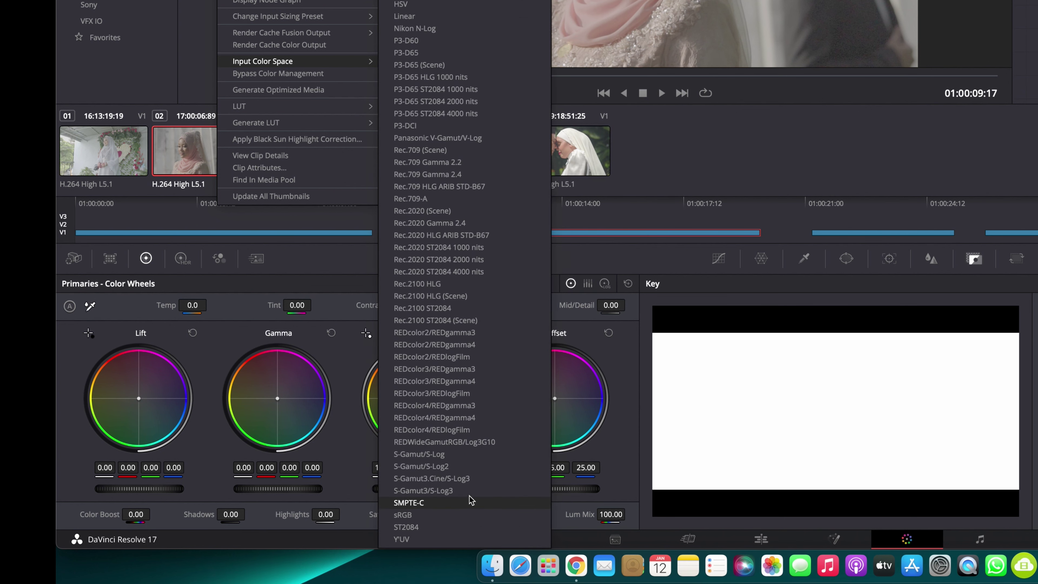
click(470, 478)
- Assign the same S-Gamut3.Cine/S-Log3 input color space to clips 03 and 04
right_click(299, 162)
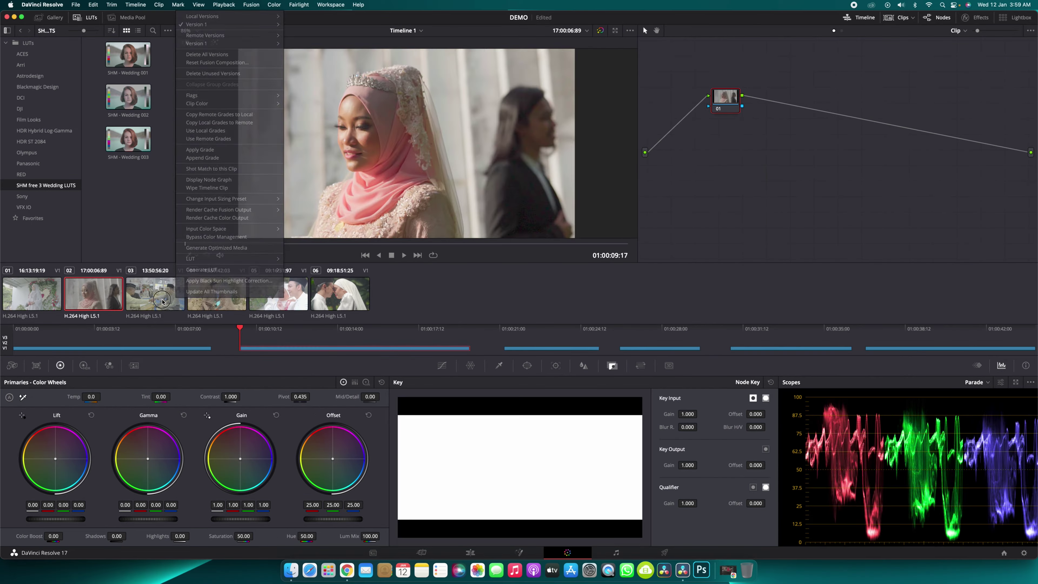
mouse_move(206, 228)
click(323, 522)
right_click(218, 293)
mouse_move(281, 233)
click(384, 516)
- Assign the S-Gamut3.Cine/S-Log3 input color space to clips 05 and 06 as well, and return to clip 05 to check it
click(278, 294)
right_click(268, 294)
click(430, 516)
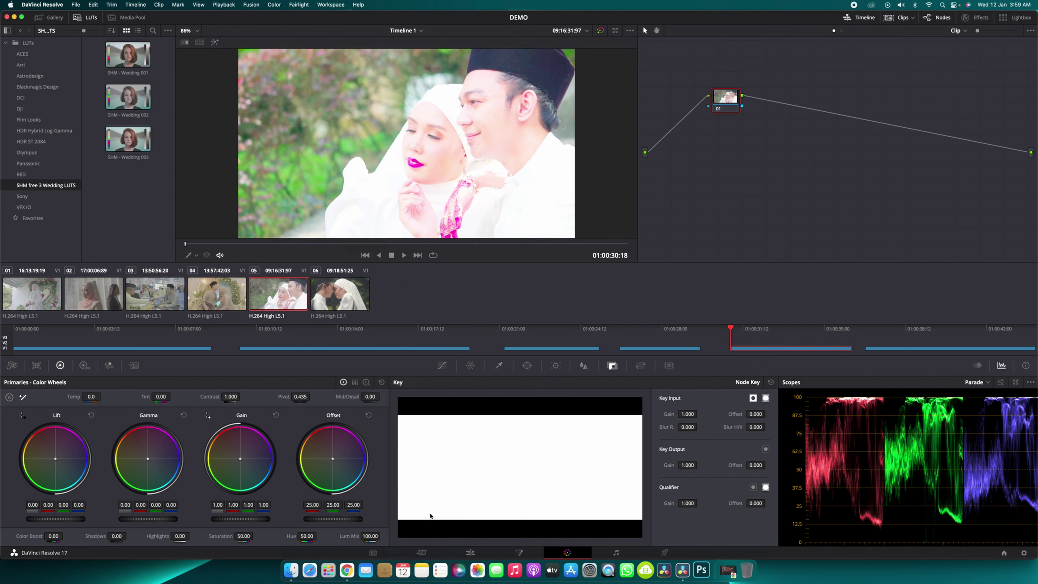
click(340, 293)
right_click(335, 294)
mouse_move(359, 234)
click(490, 516)
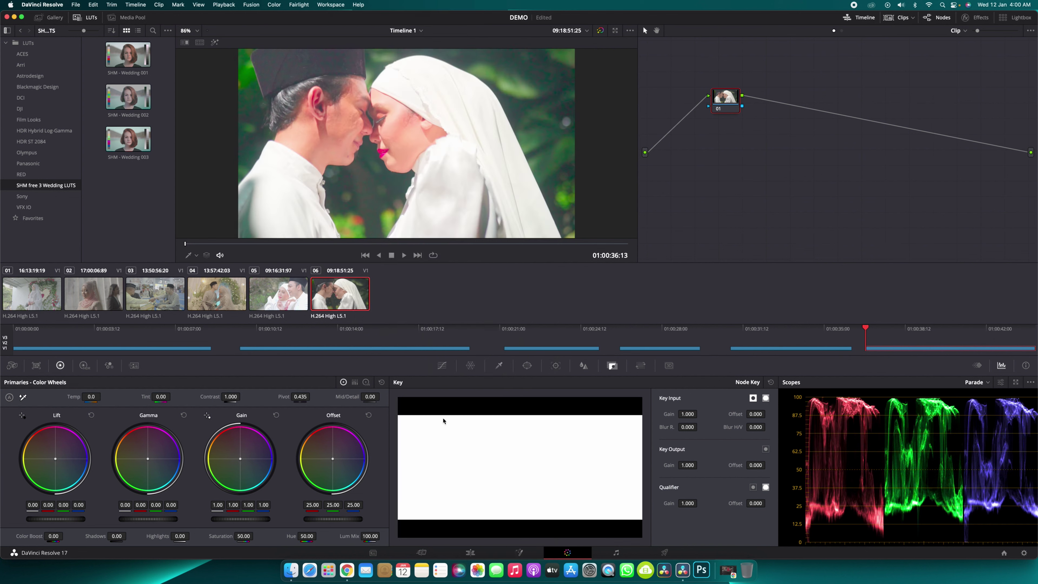
click(289, 302)
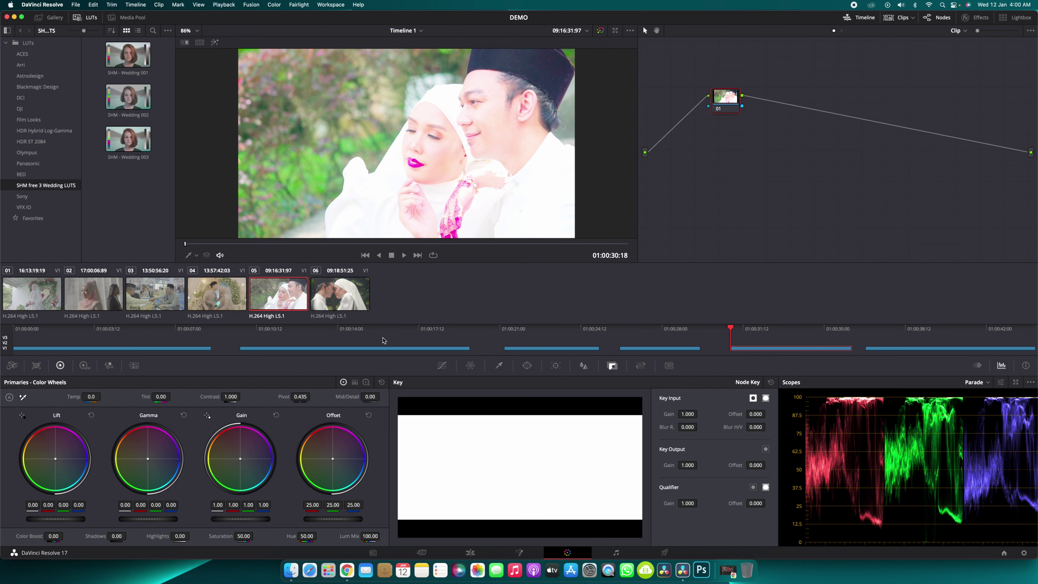
- On clip 01's node, shift the custom curve's black point slightly inward and lower its white point to about four fifths of the height
click(32, 293)
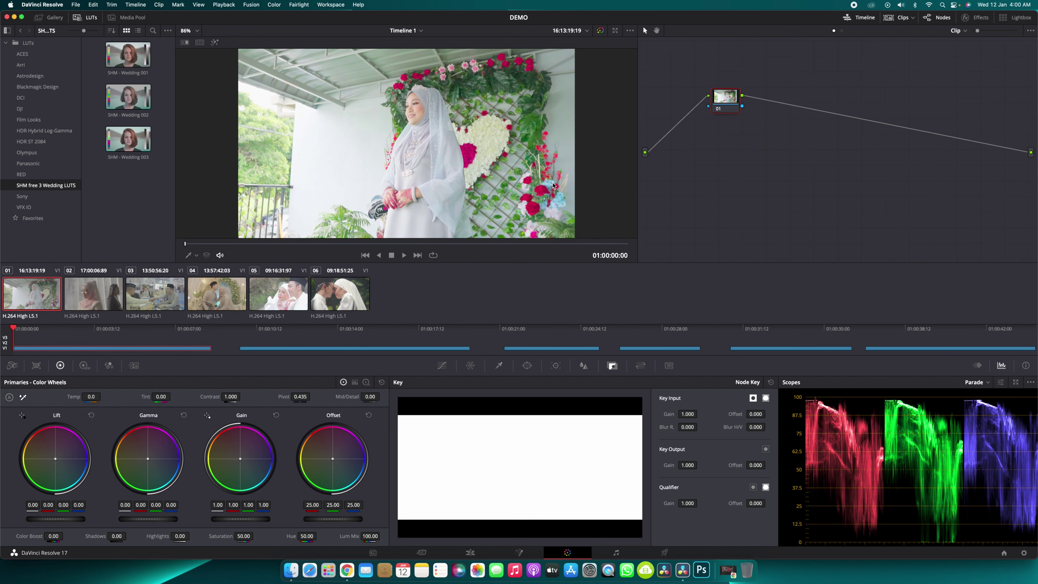
drag(733, 99, 709, 105)
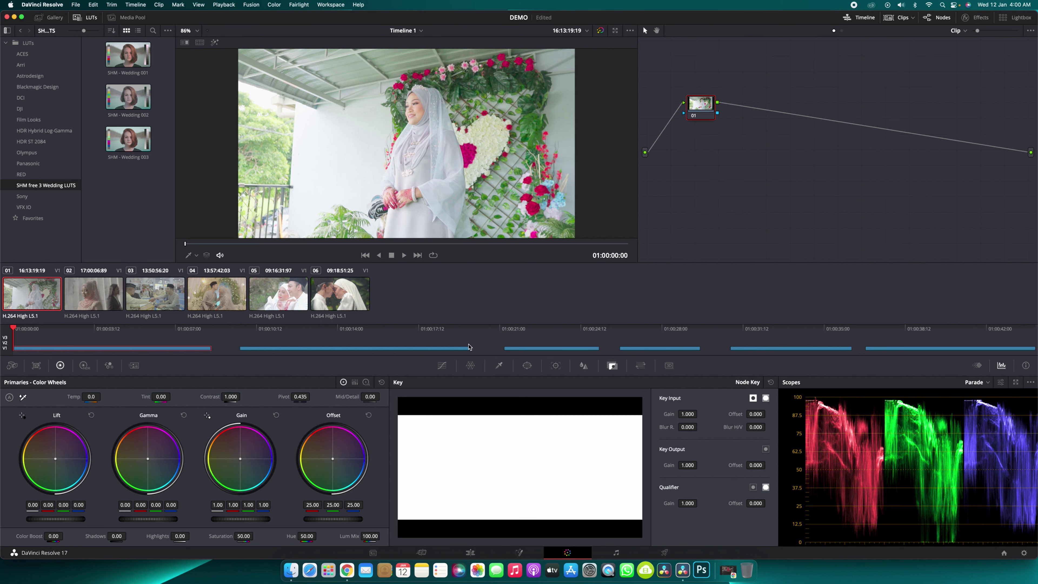
click(442, 365)
mouse_move(703, 110)
mouse_down()
mouse_move(697, 153)
mouse_move(713, 130)
mouse_move(696, 116)
mouse_up()
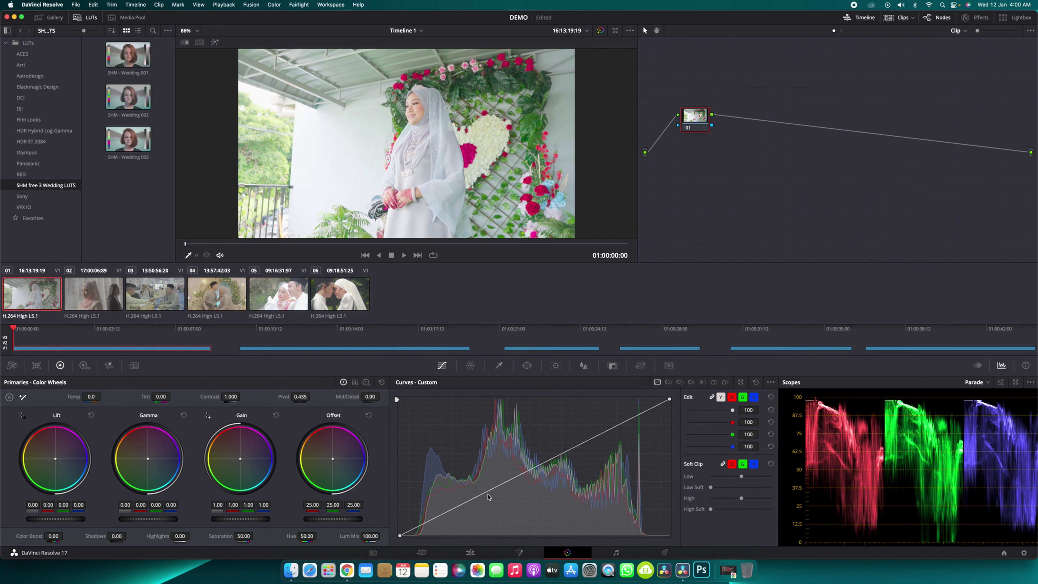
mouse_move(400, 536)
mouse_down()
mouse_move(412, 539)
mouse_move(403, 536)
mouse_up()
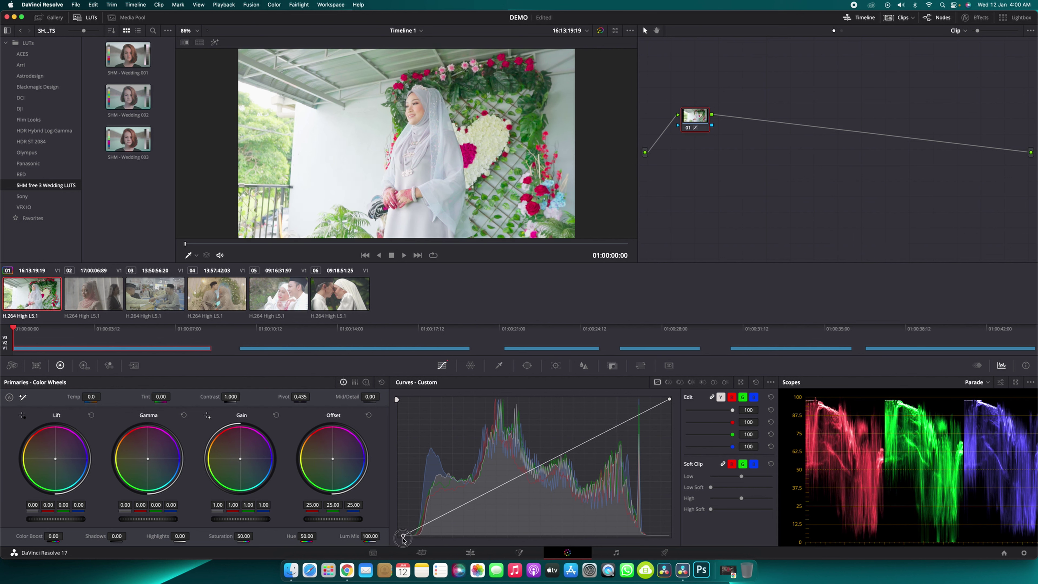
drag(668, 401, 674, 426)
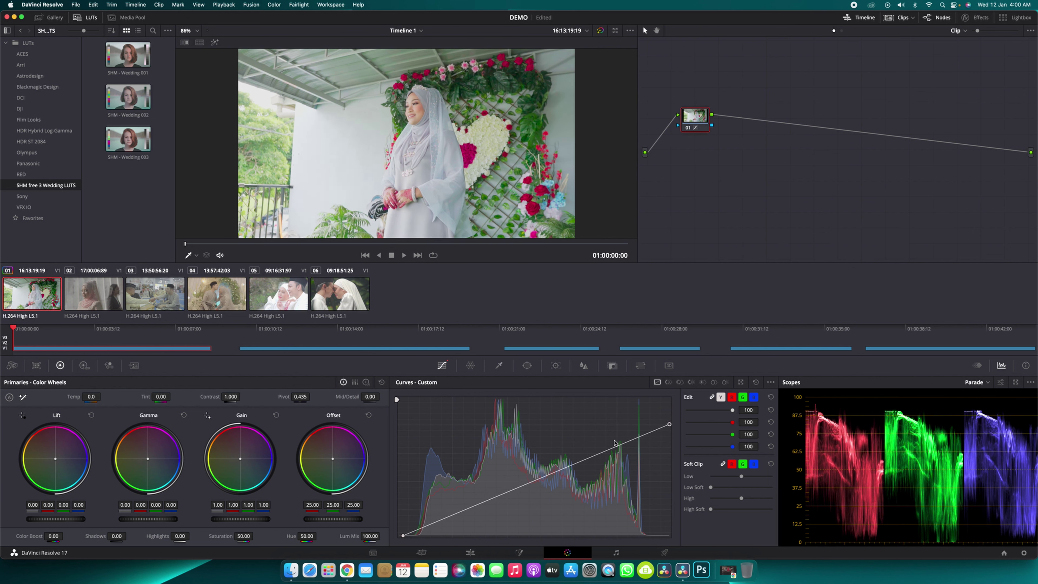
- Add a shadow point and a midtone point to clip 01's custom curve, both pulled slightly down to deepen the image
click(466, 513)
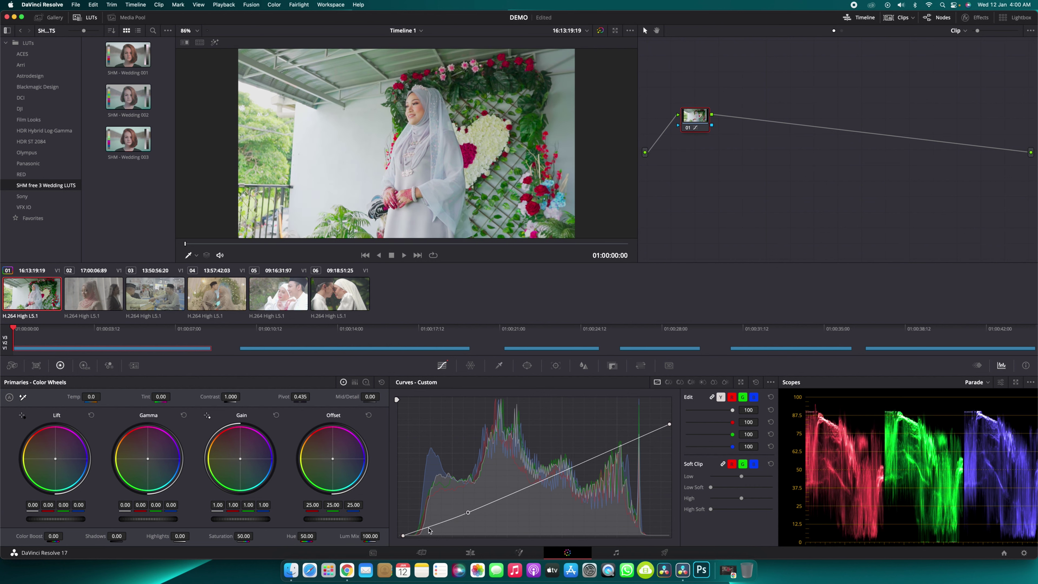
drag(528, 489, 556, 486)
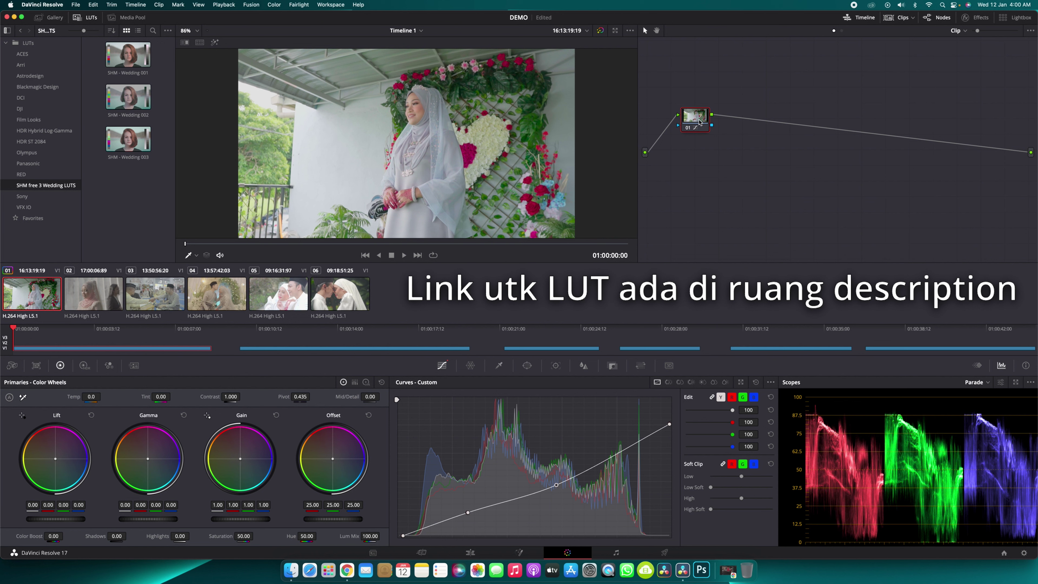
drag(699, 119, 691, 122)
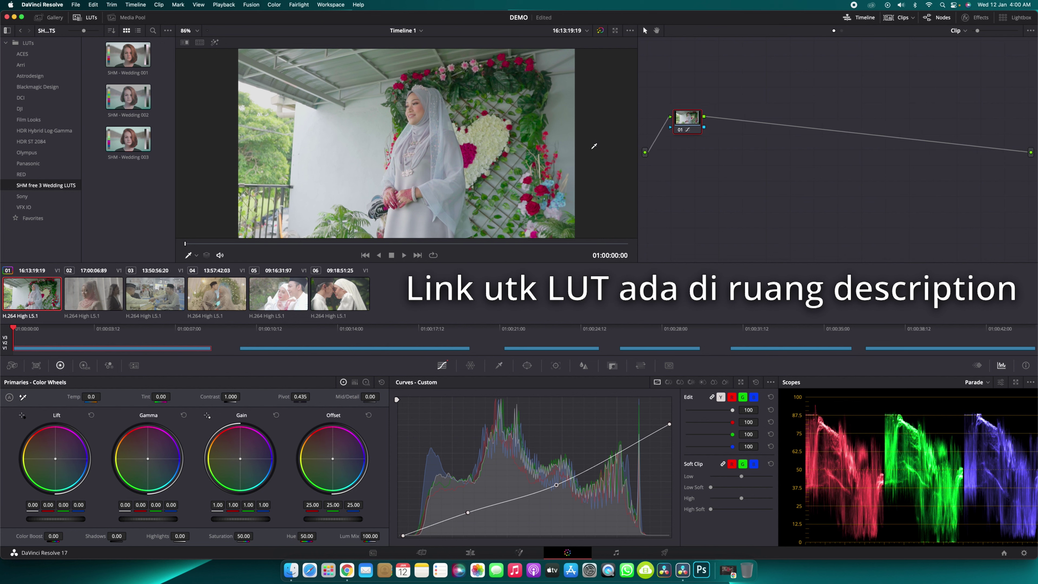
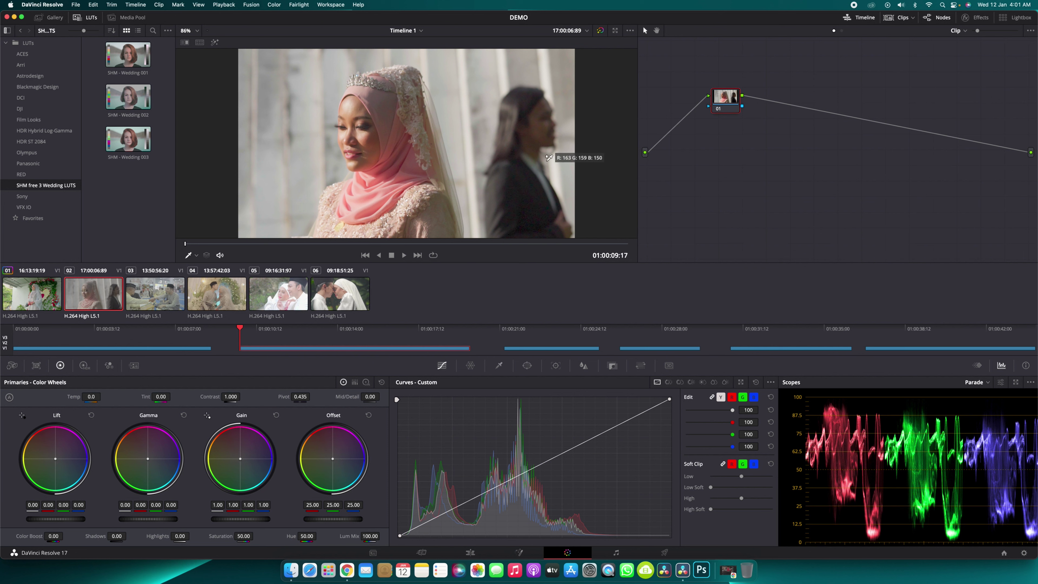
- White-balance clip 02 by sampling its background, raise the custom curve's black point slightly and pull the midtones down
click(539, 173)
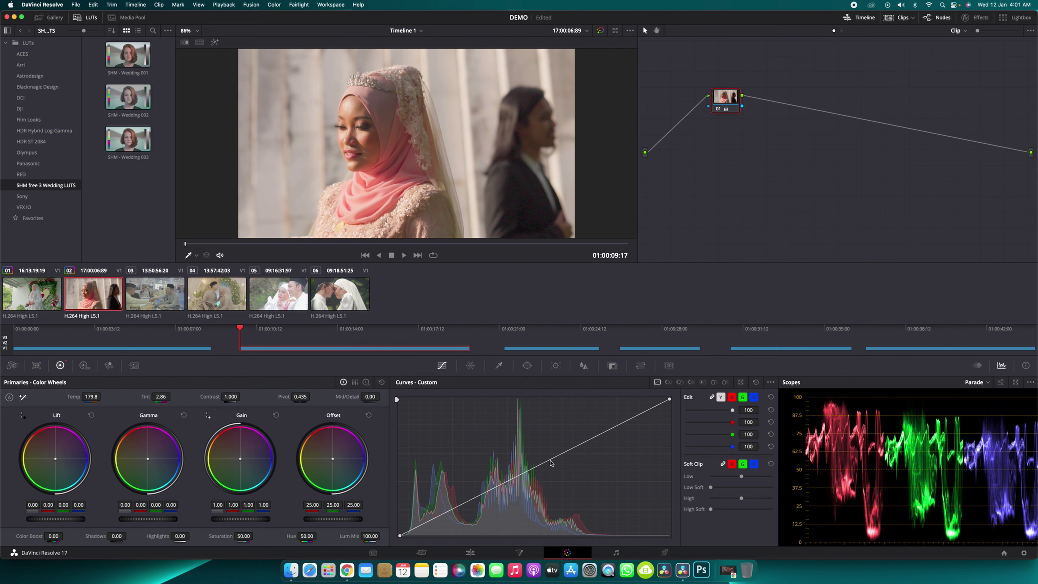
drag(469, 502, 530, 478)
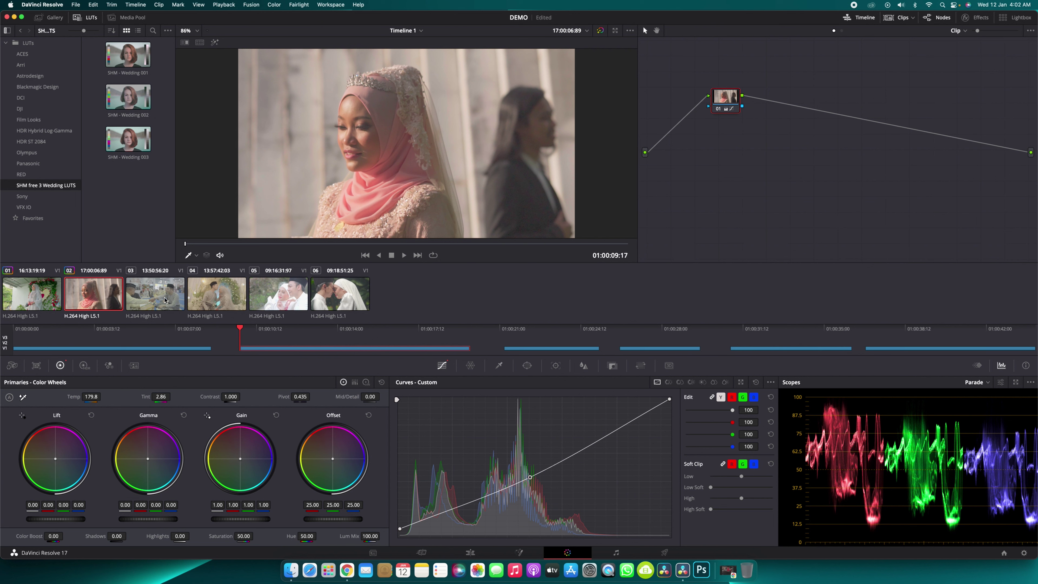
- White-balance clip 03 by sampling a neutral area in the background of the mosque shot
click(180, 303)
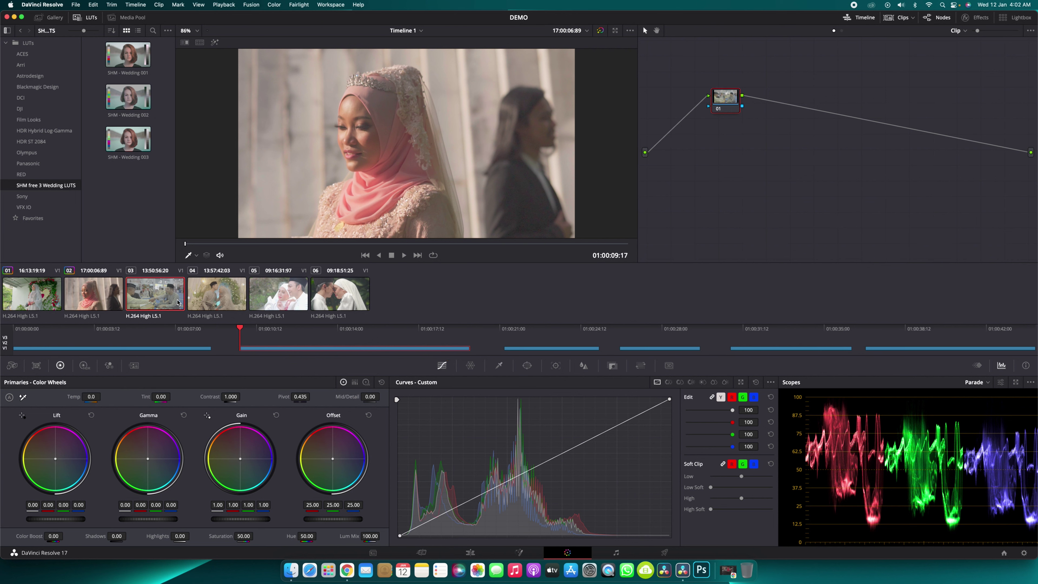
drag(719, 103, 717, 107)
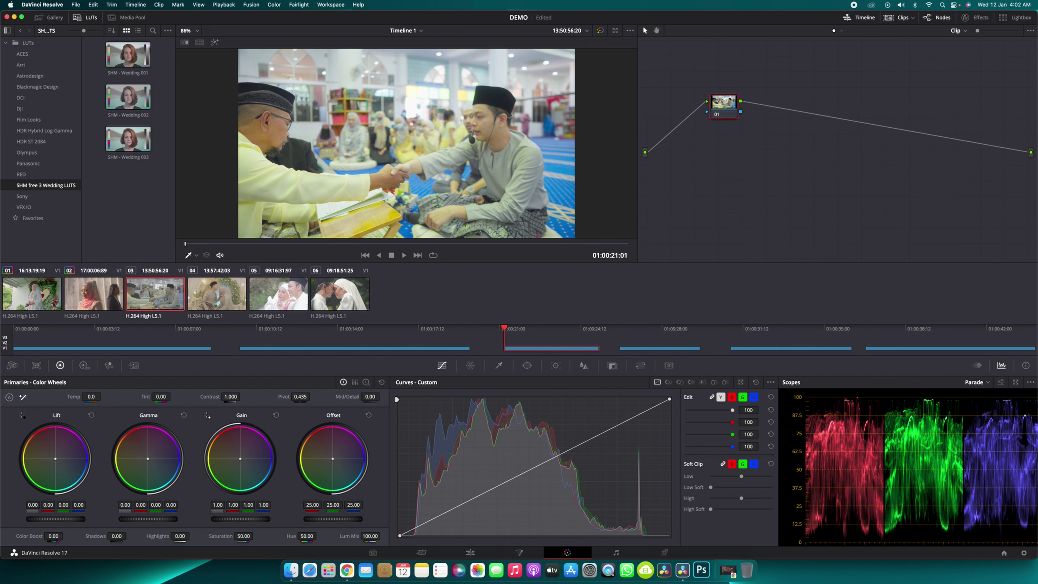
click(311, 127)
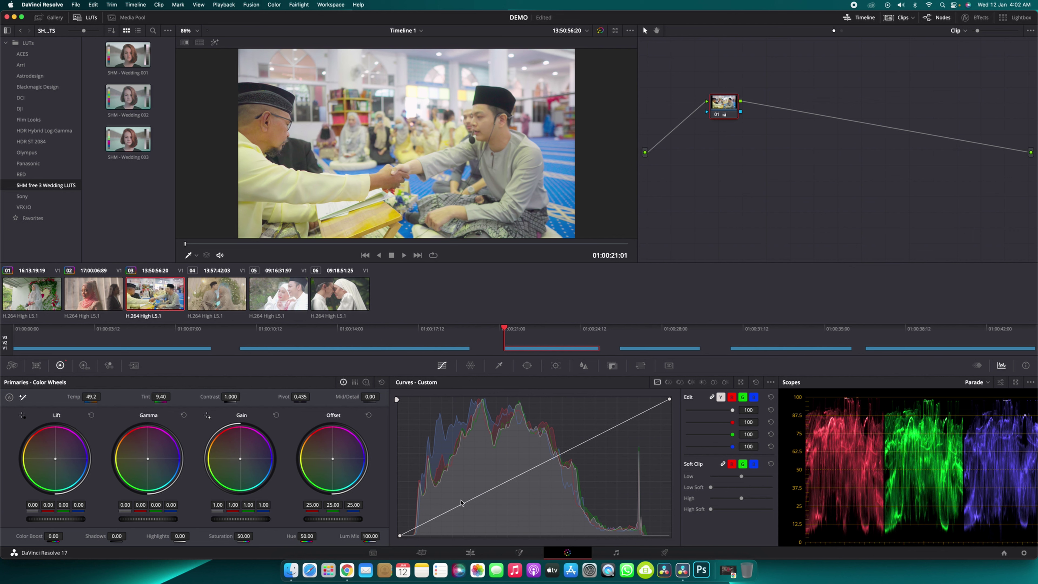
- Darken clip 03 with a shadow point and a midtone point pulled below the custom curve's diagonal, and fine-tune both
drag(459, 508, 463, 514)
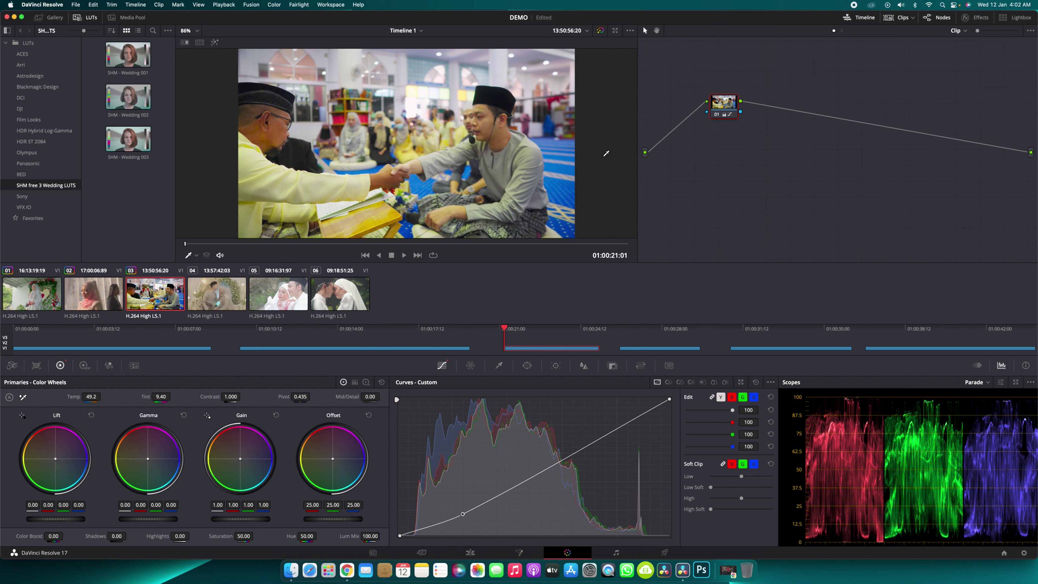
drag(551, 468, 555, 474)
drag(463, 514, 463, 516)
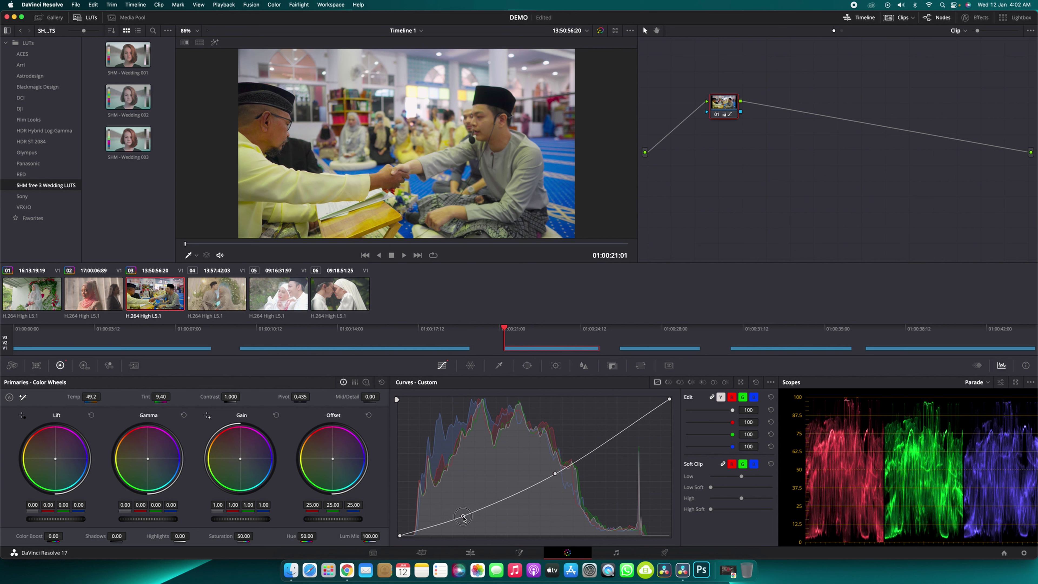
drag(556, 475, 555, 473)
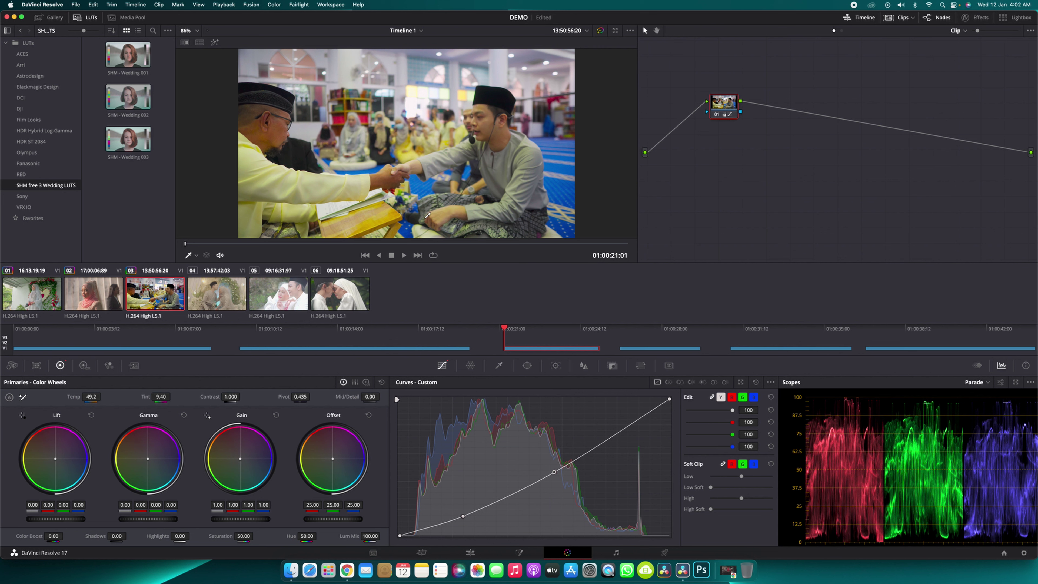
- White-balance clip 04 by sampling the groom's grey shirt in the couple shot
click(216, 301)
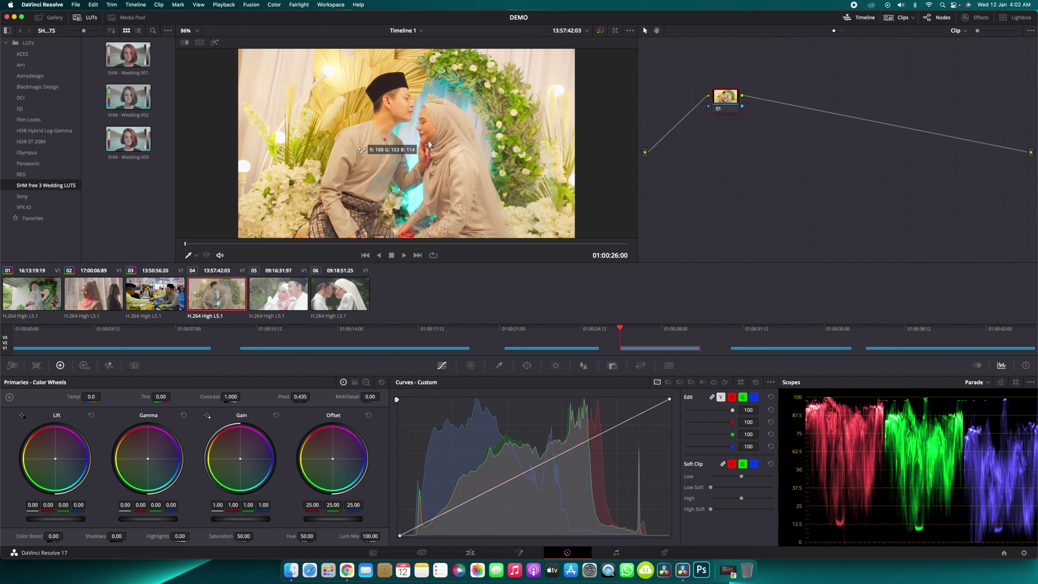
scroll(373, 154, down, 2)
scroll(375, 154, up, 2)
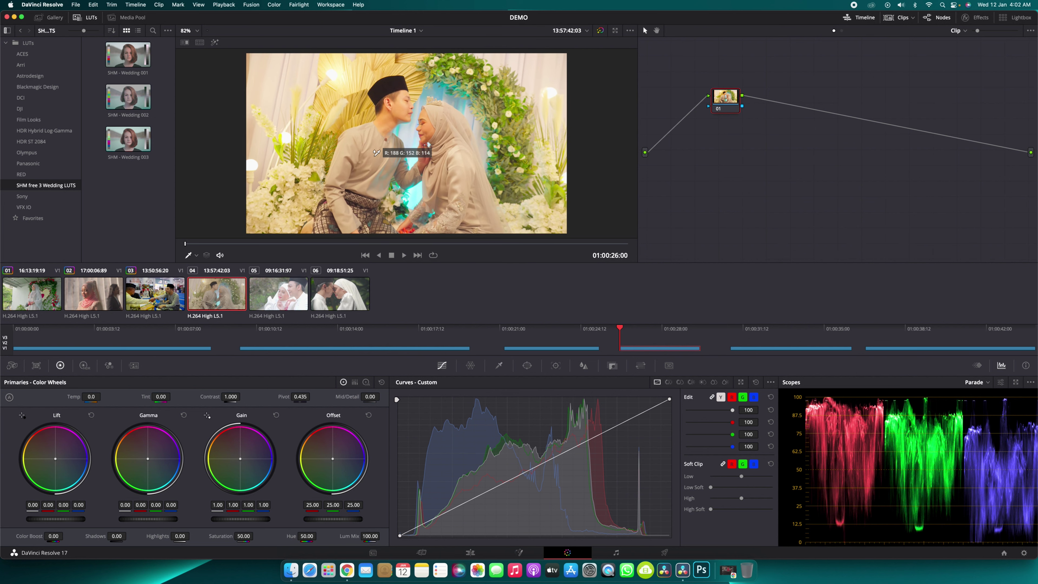
scroll(376, 153, up, 3)
scroll(376, 153, down, 4)
scroll(376, 153, up, 3)
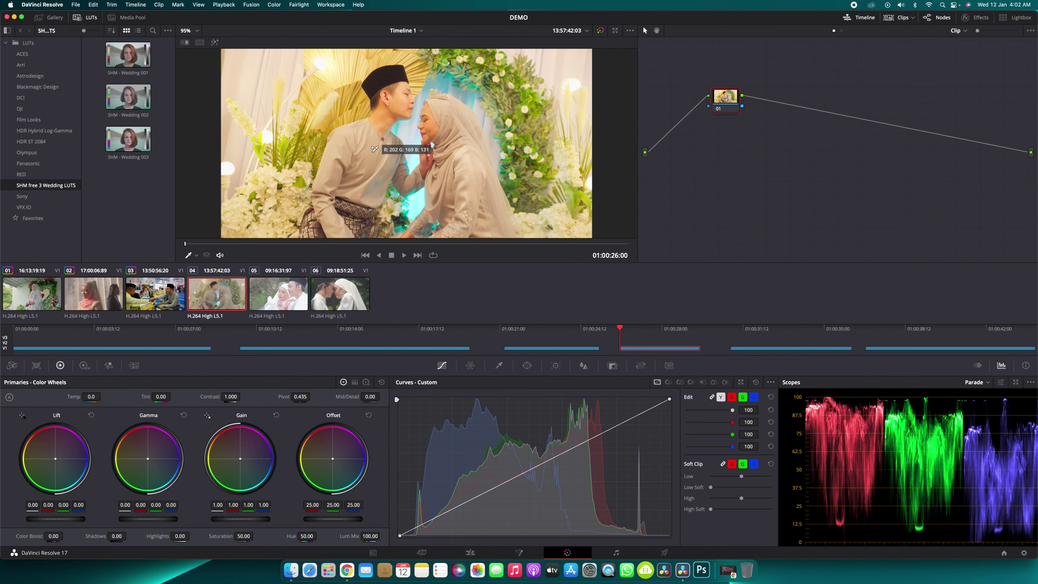
click(373, 149)
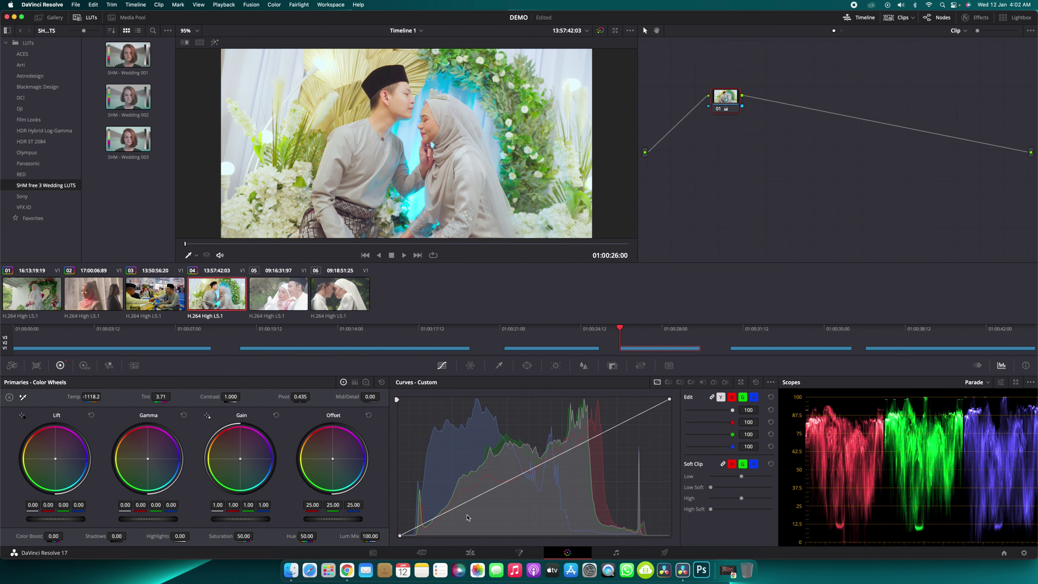
- Darken clip 04 on the custom curve by lowering the white point and pulling down a shadow point and a midtone point
mouse_move(463, 506)
mouse_down()
mouse_move(470, 516)
mouse_move(466, 505)
mouse_up()
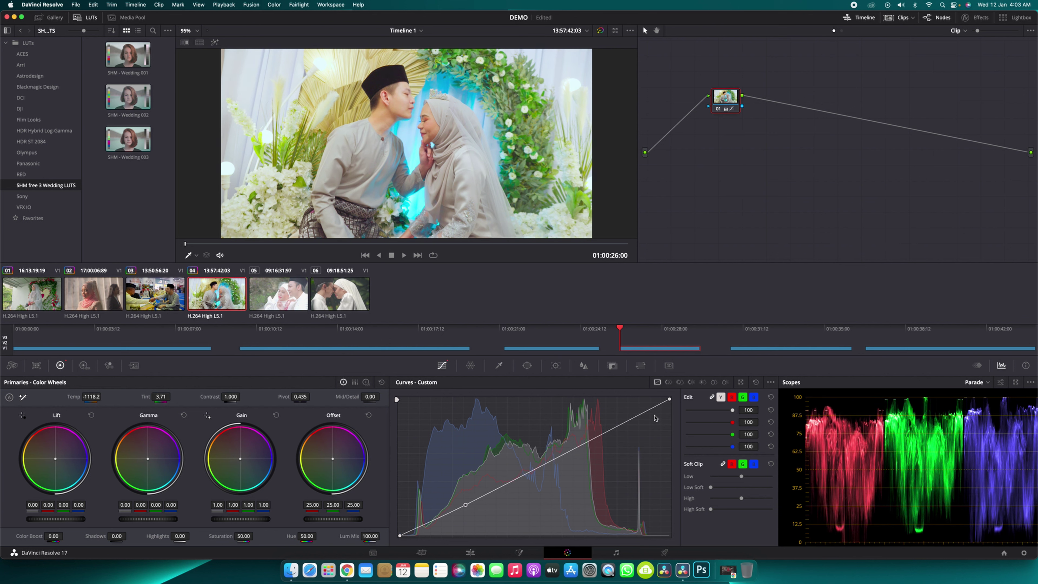
drag(670, 401, 676, 426)
drag(466, 505, 470, 512)
drag(577, 467, 591, 480)
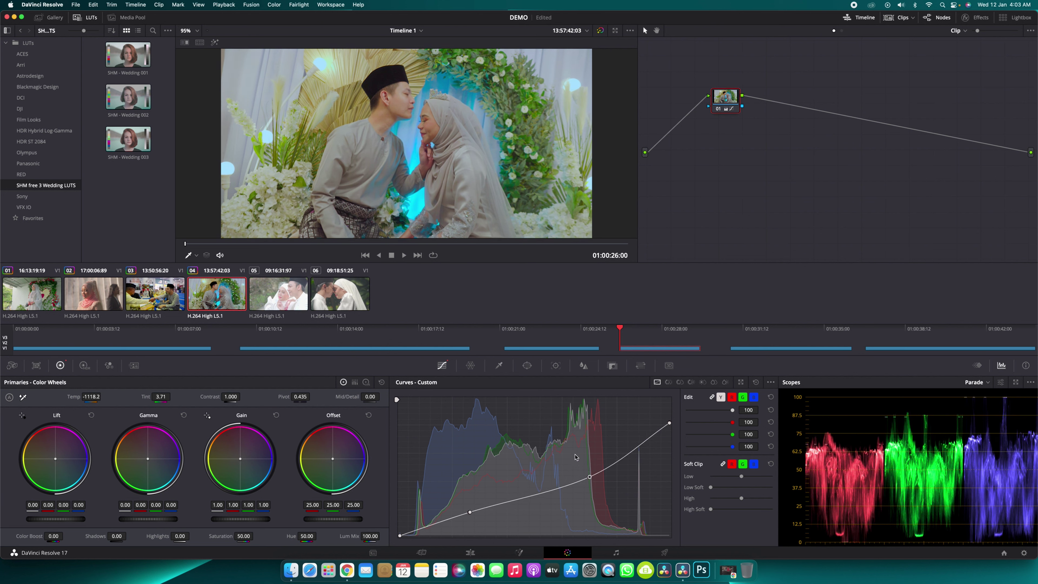
drag(590, 479, 589, 471)
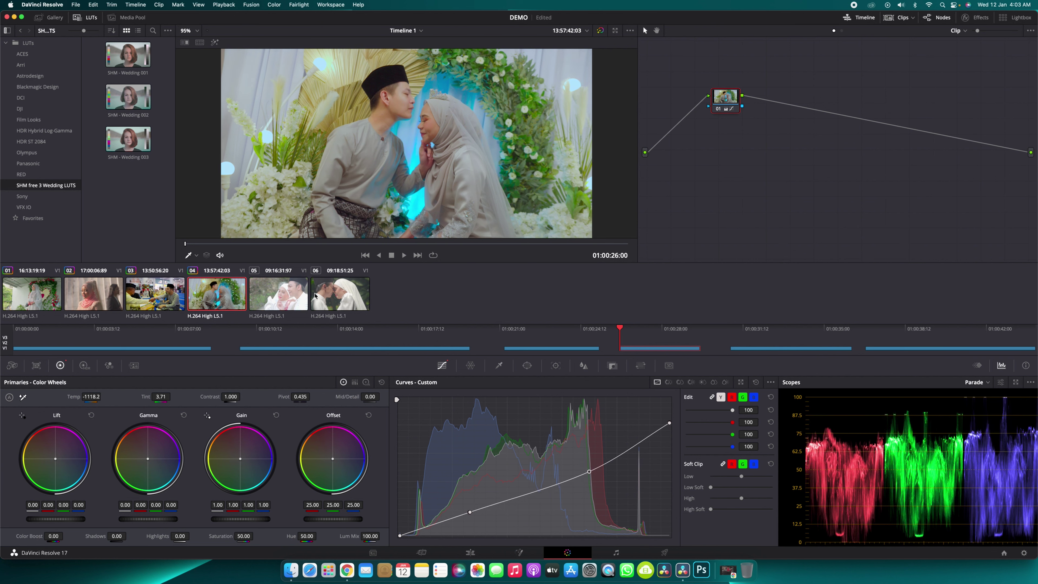
- Try to tame clip 05's blown highlights by lowering the custom curve's white point and adding a slightly raised midtone point
click(277, 310)
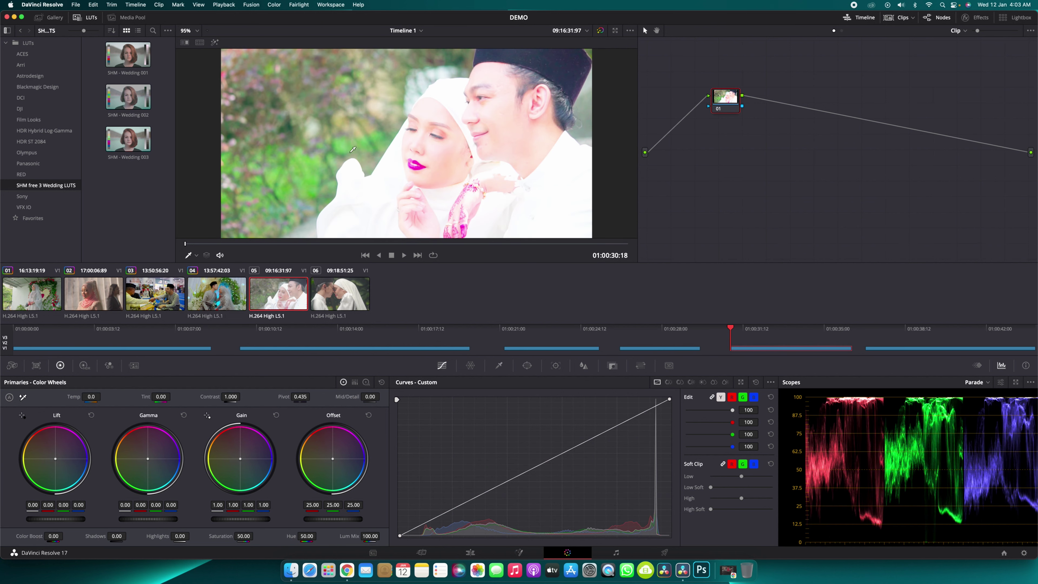
drag(506, 483, 514, 486)
mouse_move(670, 401)
mouse_down()
mouse_move(673, 424)
mouse_move(670, 414)
mouse_up()
drag(514, 486, 528, 470)
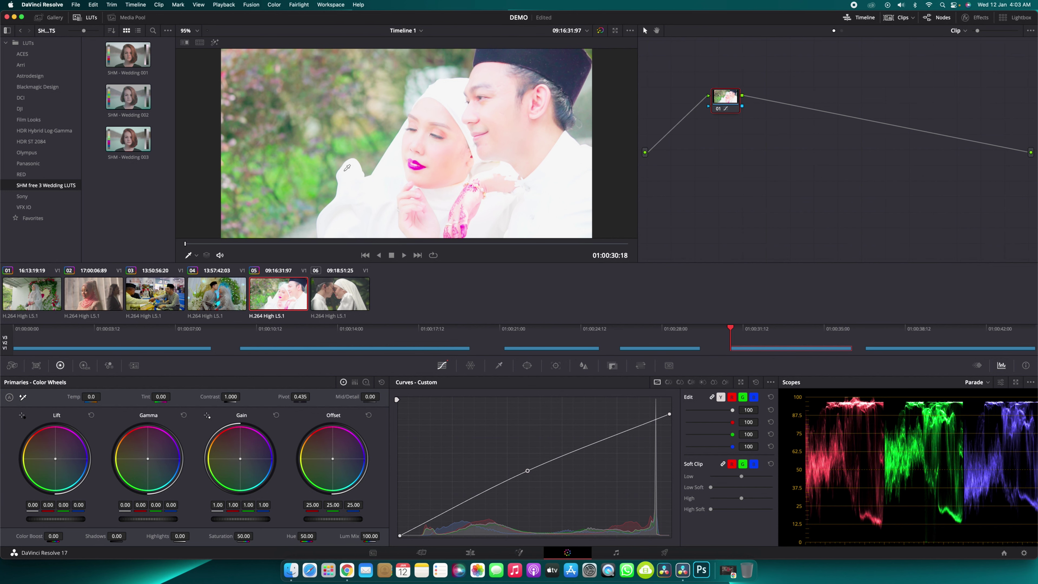
- Delete the overexposed C0202.MP4 clip from the edit timeline and move C0212.MP4 earlier into the gap
click(472, 552)
click(629, 458)
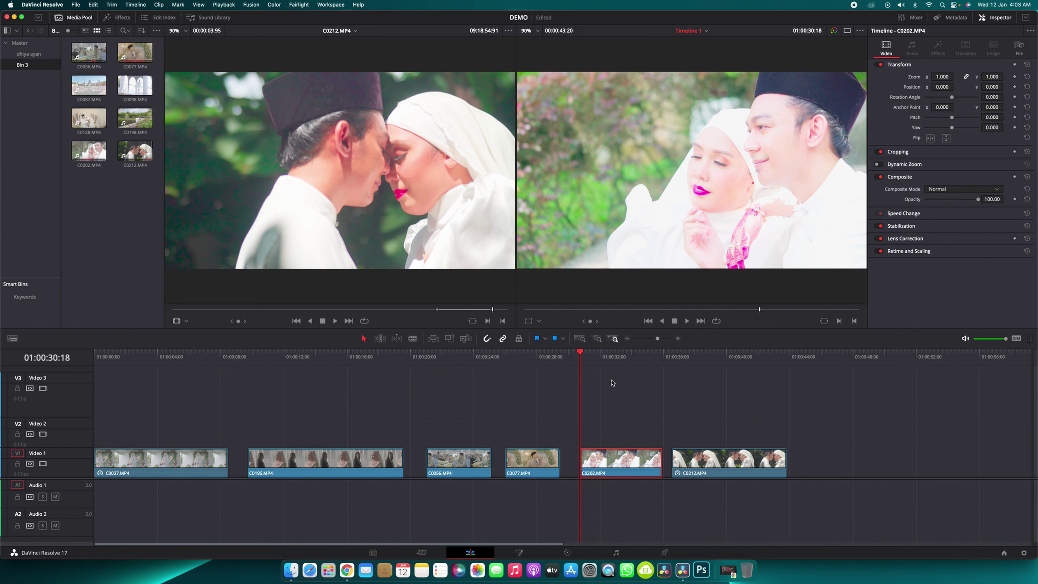
click(614, 358)
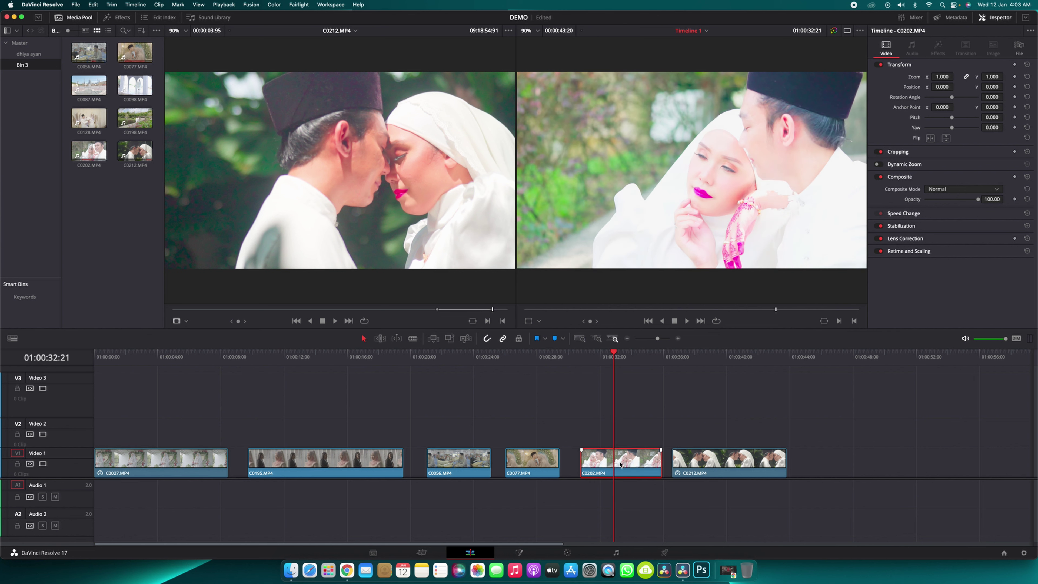
key(BackSpace)
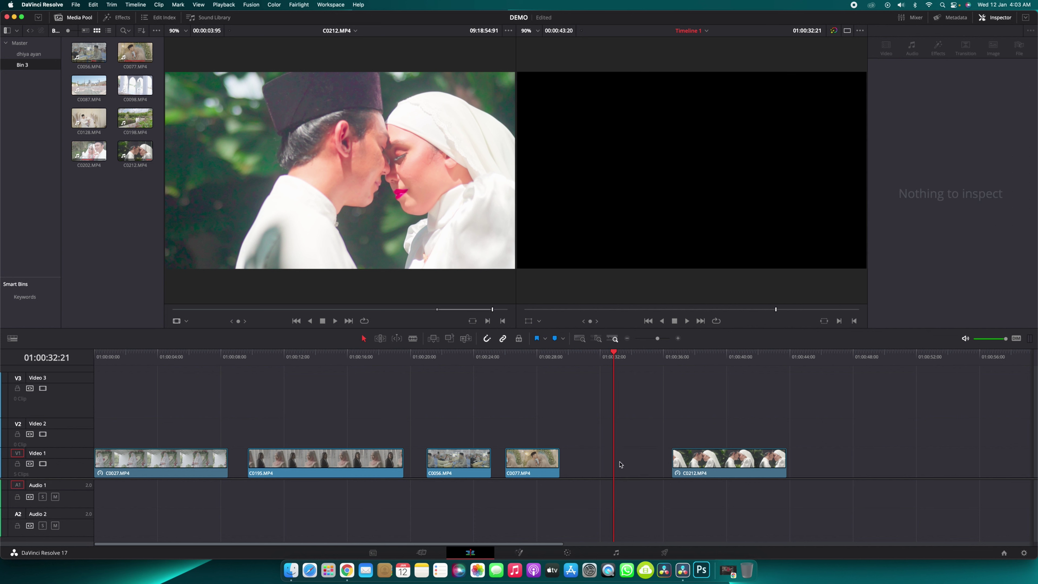
drag(708, 470, 619, 470)
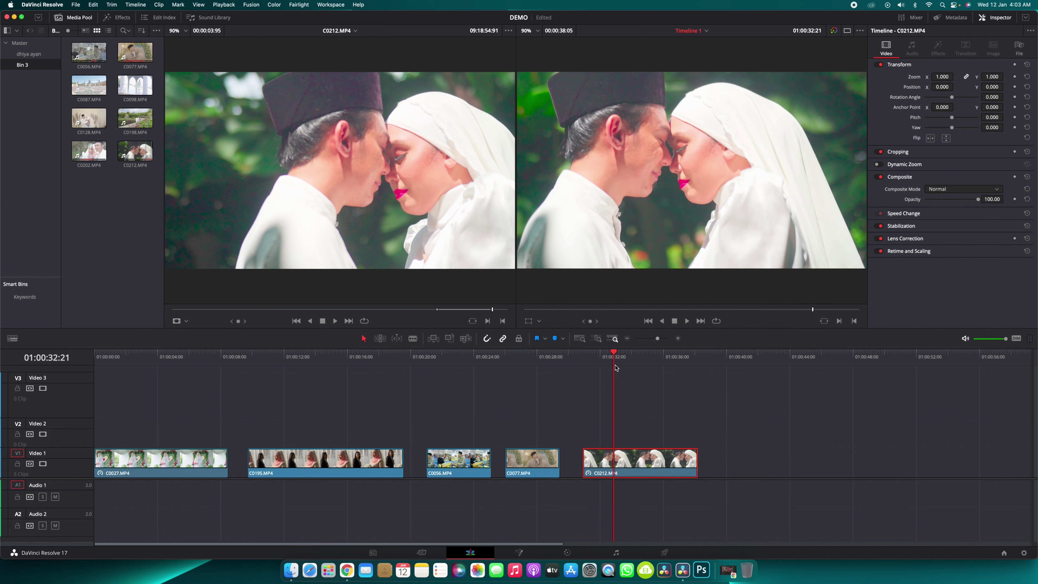
- White-balance the C0212.MP4 clip for grading by sampling the groom's white shirt
click(568, 553)
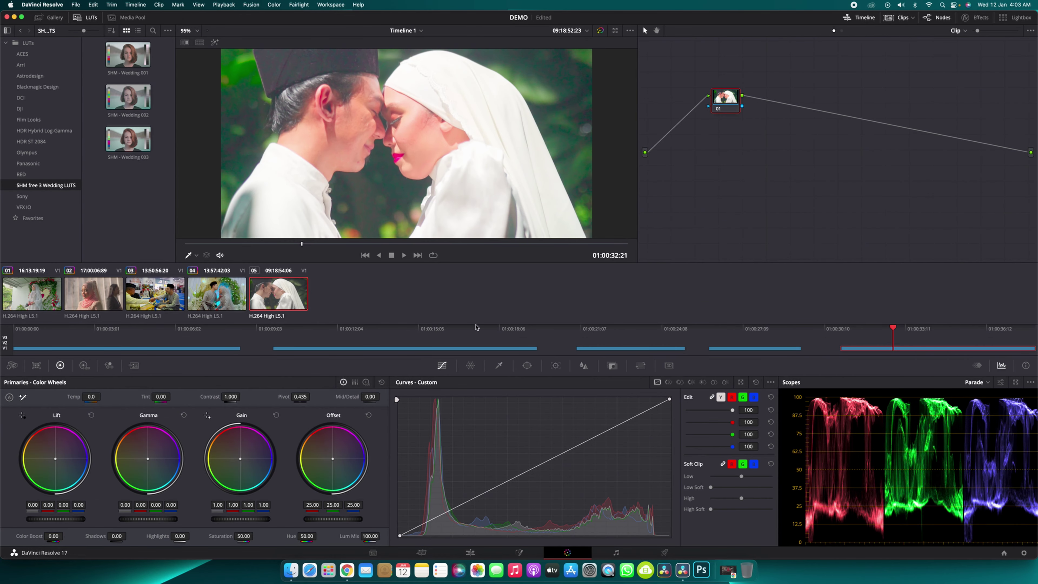
click(24, 397)
click(296, 205)
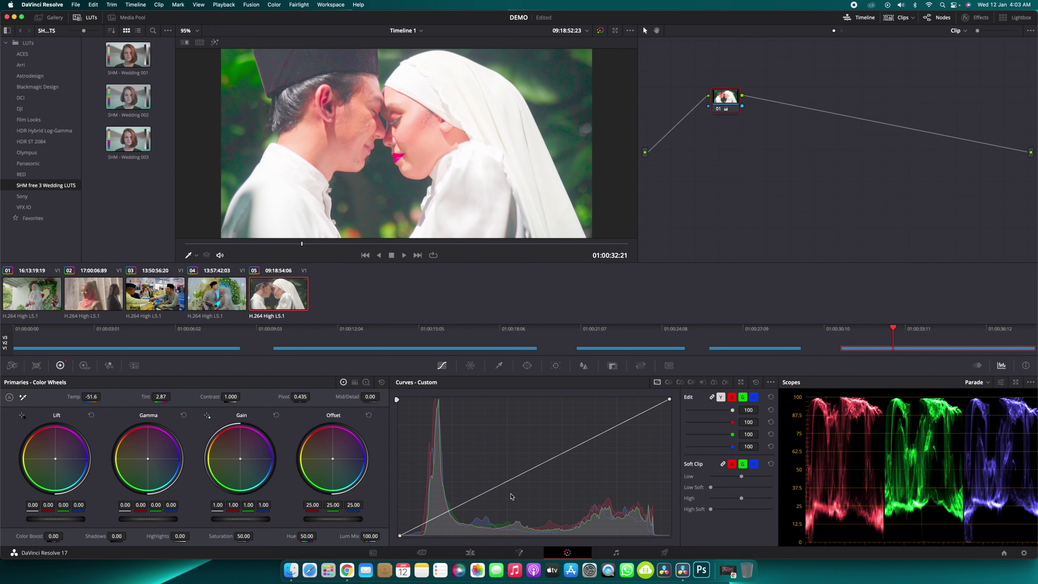
- Lower the white point of clip 05's custom curve, pull an upper-midtone point down and add a fine-tuned shadow point
click(511, 485)
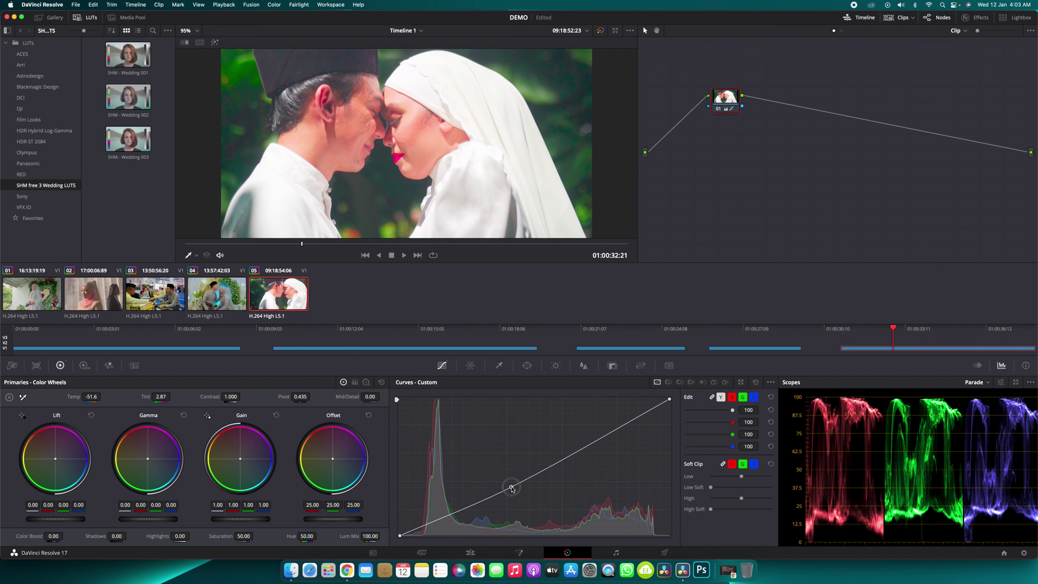
drag(669, 400, 669, 427)
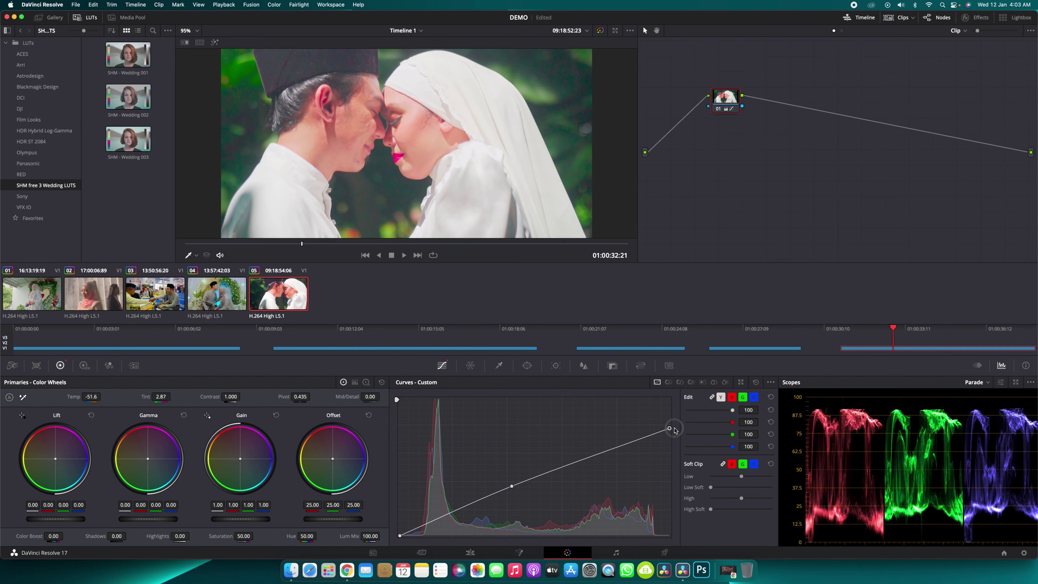
drag(511, 486, 608, 468)
click(459, 514)
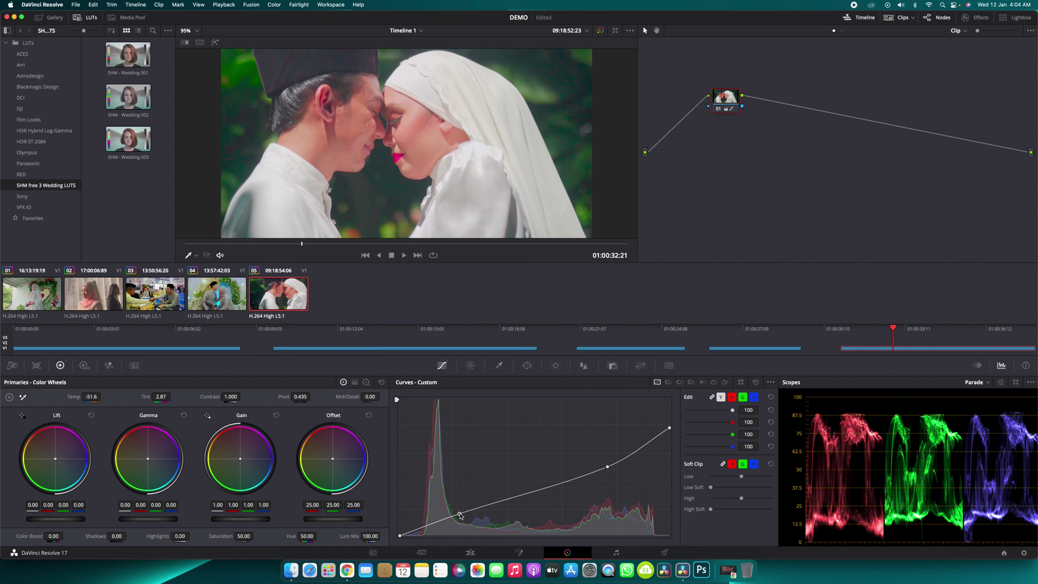
drag(459, 514, 456, 515)
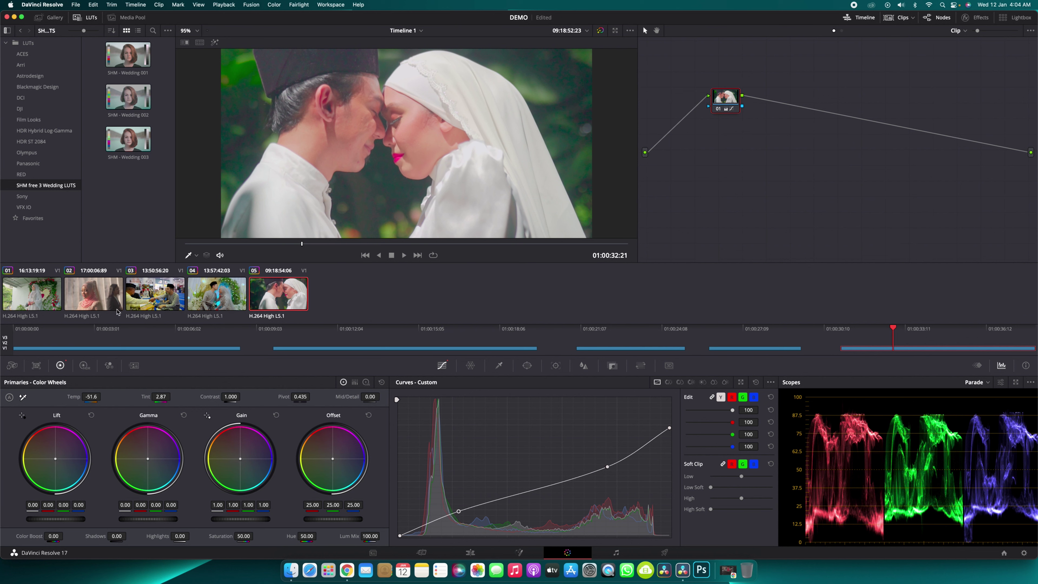
- Add a serial node after clip 01's balance node and apply the SHM - Wedding 002 LUT to it
click(33, 294)
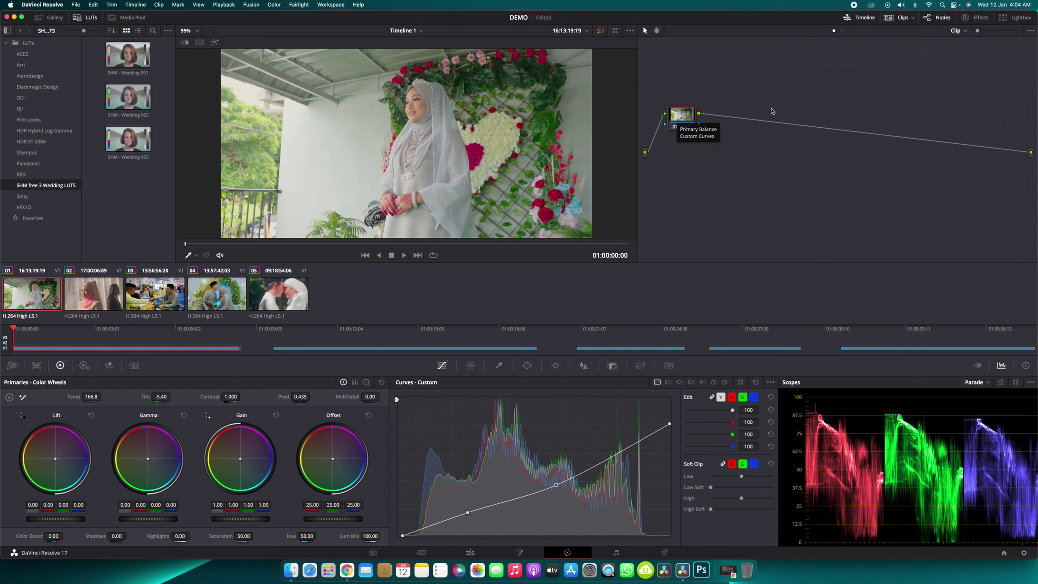
mouse_move(688, 117)
mouse_down()
mouse_move(696, 104)
mouse_move(690, 116)
mouse_up()
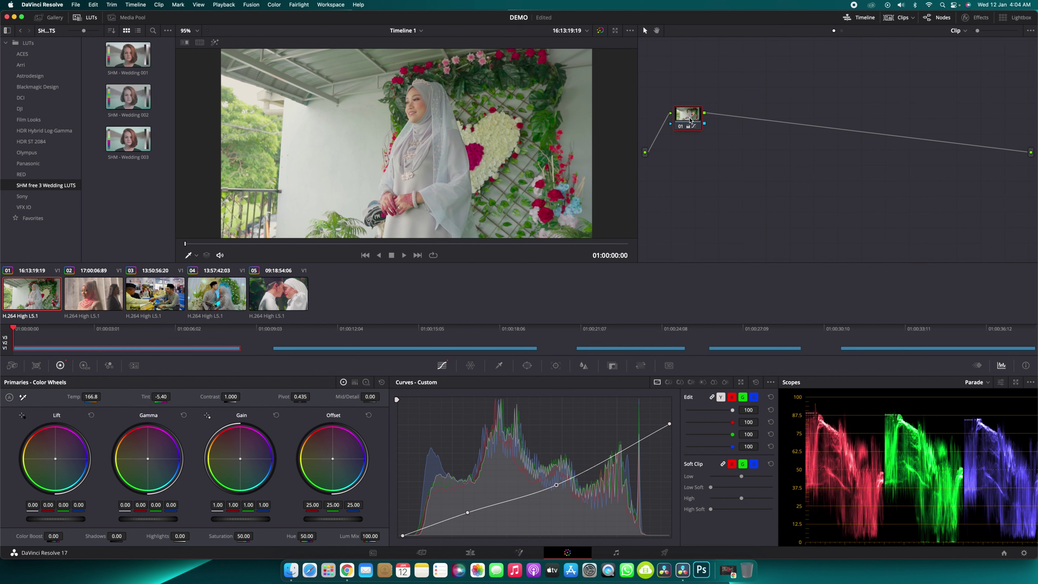
key(alt+s)
drag(731, 119, 747, 114)
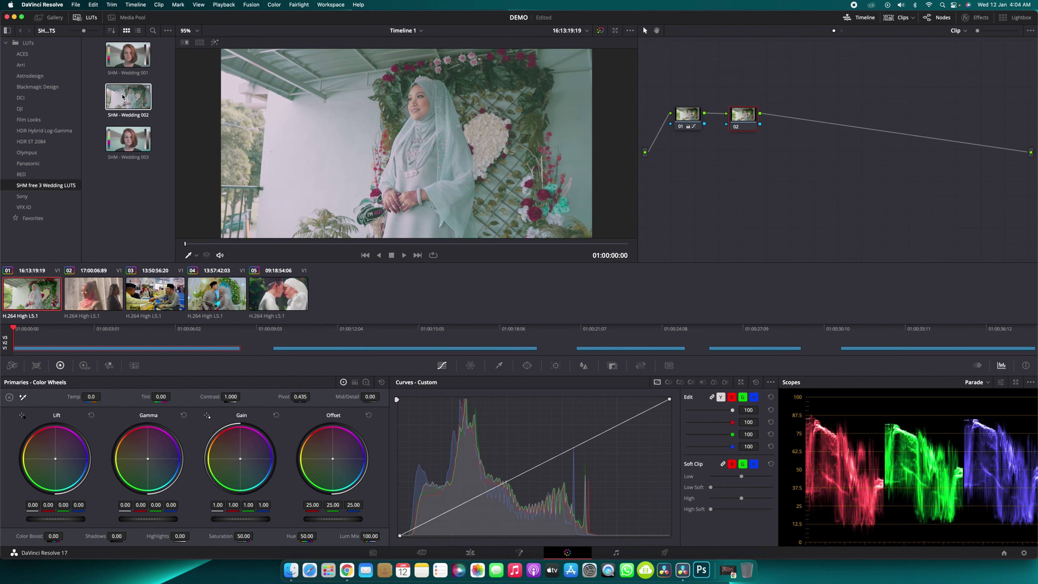
double_click(130, 98)
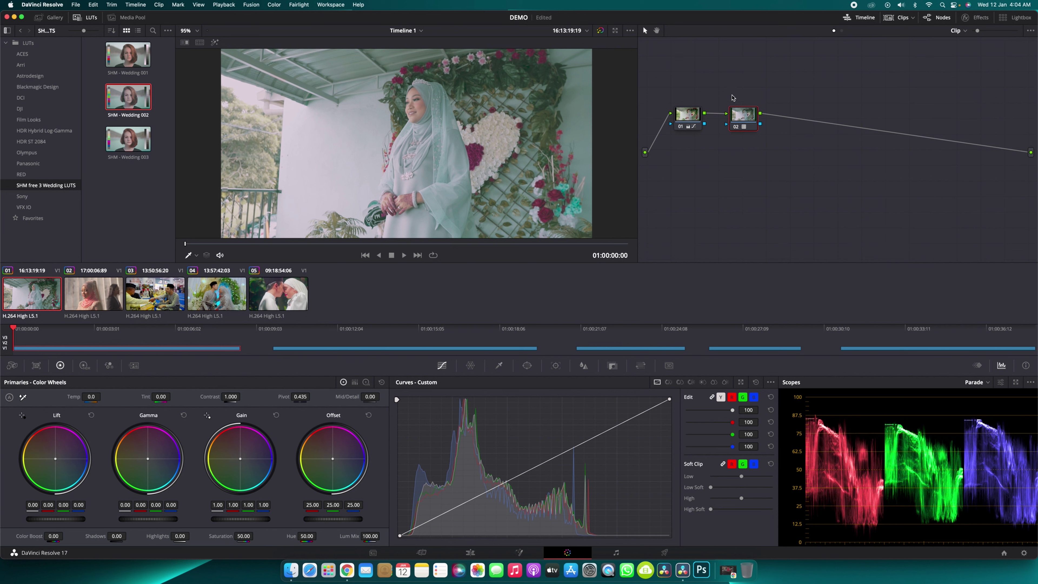
- Browse the other LUT folders, then reveal the LUT assigned to node 02 in the LUT library
click(29, 163)
click(38, 87)
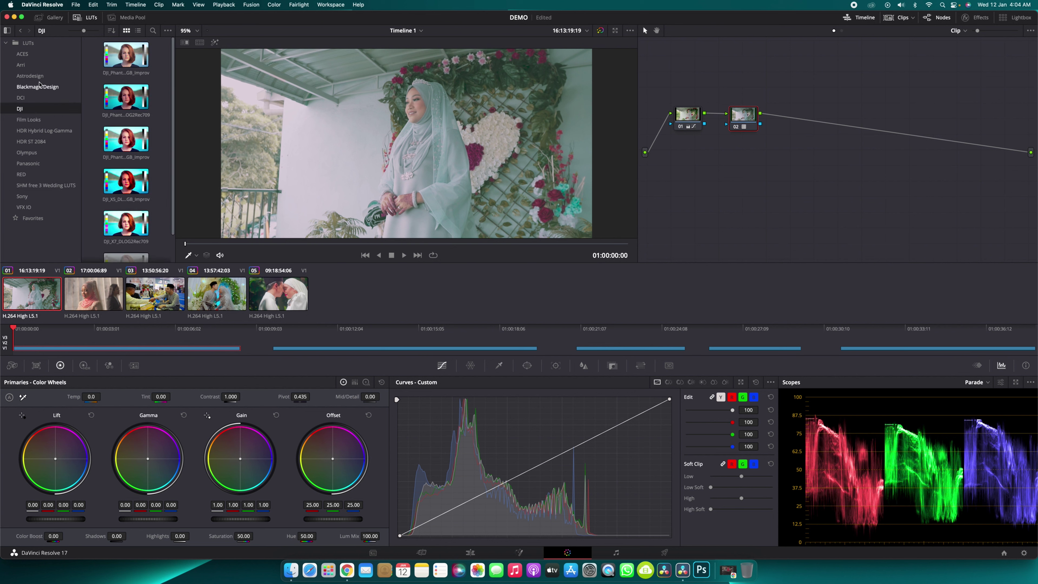
click(35, 67)
click(37, 54)
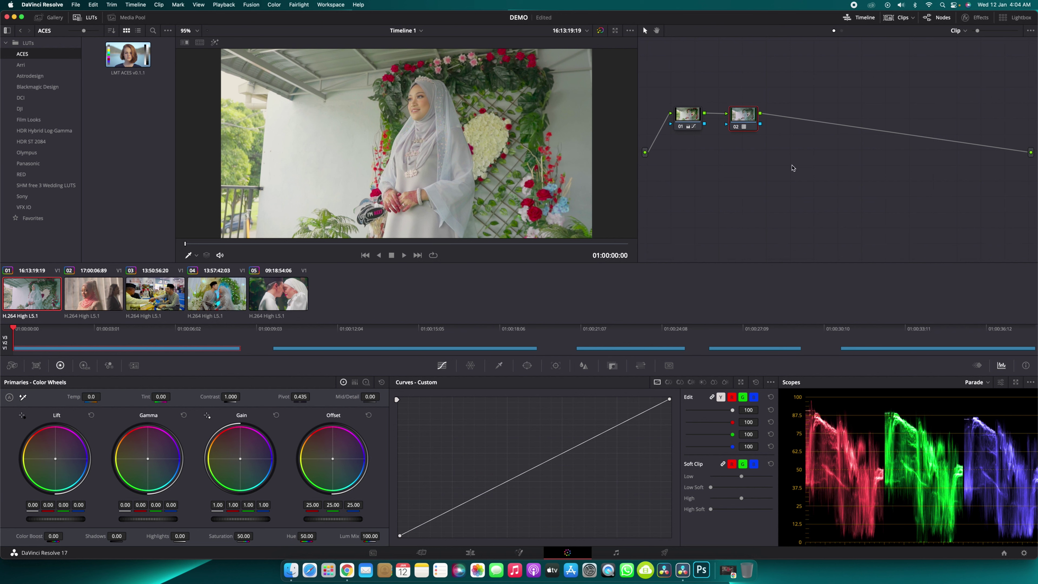
right_click(745, 115)
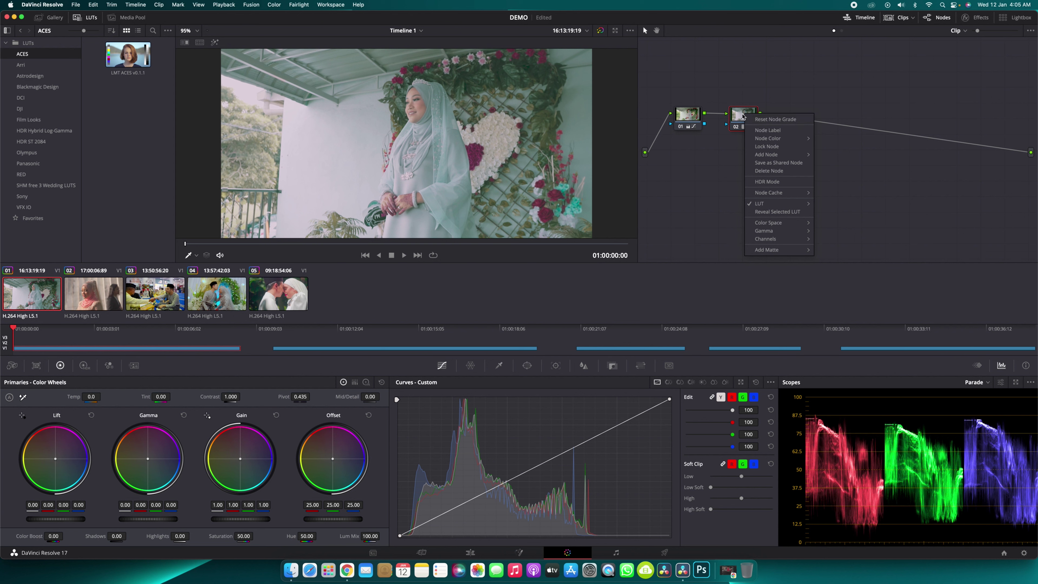
click(777, 212)
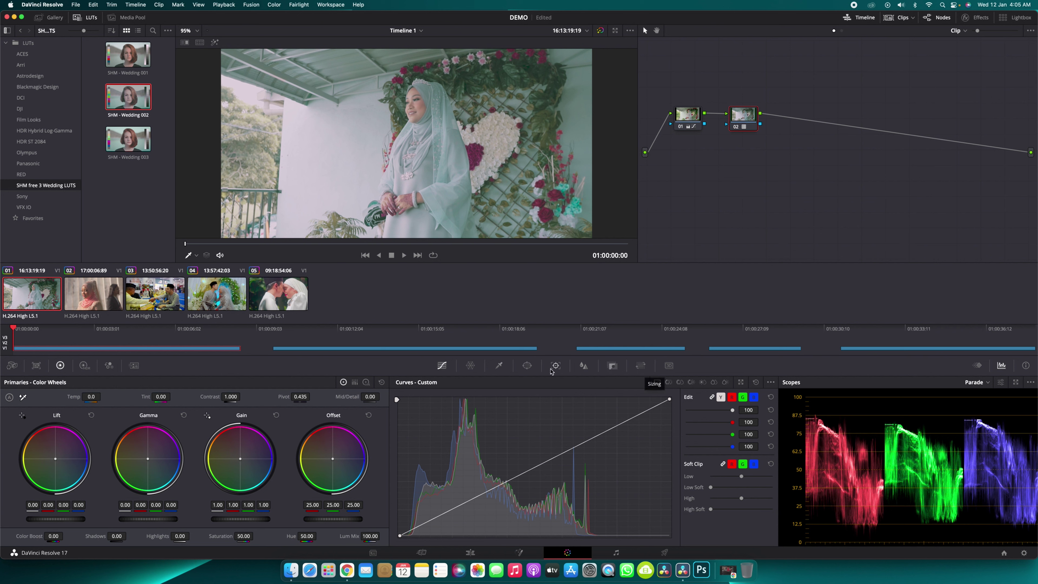
- Reduce the LUT's strength on node 02 by setting its key output gain to 0.770
click(615, 368)
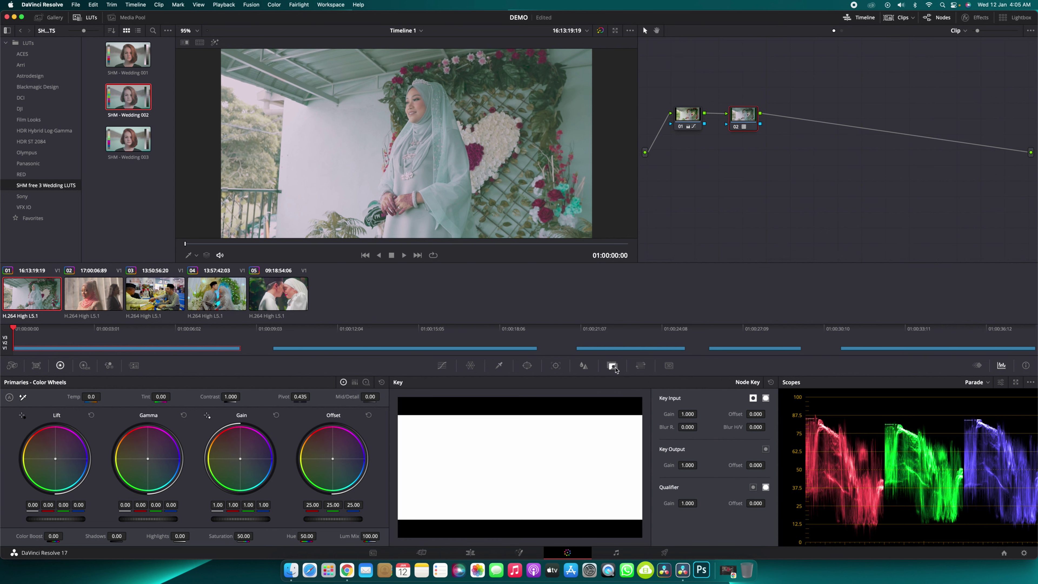
drag(688, 465, 694, 464)
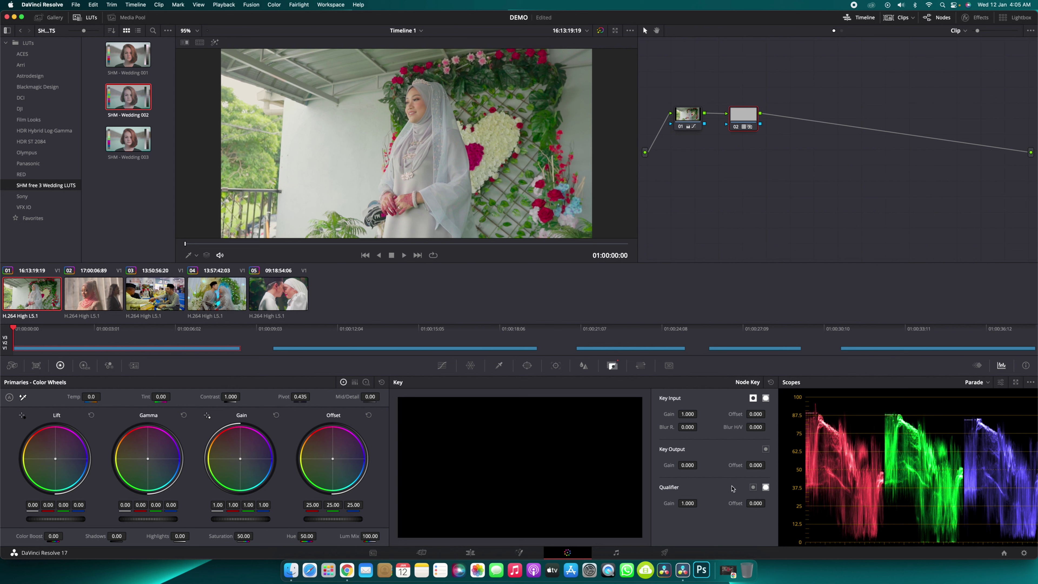
drag(689, 465, 1004, 434)
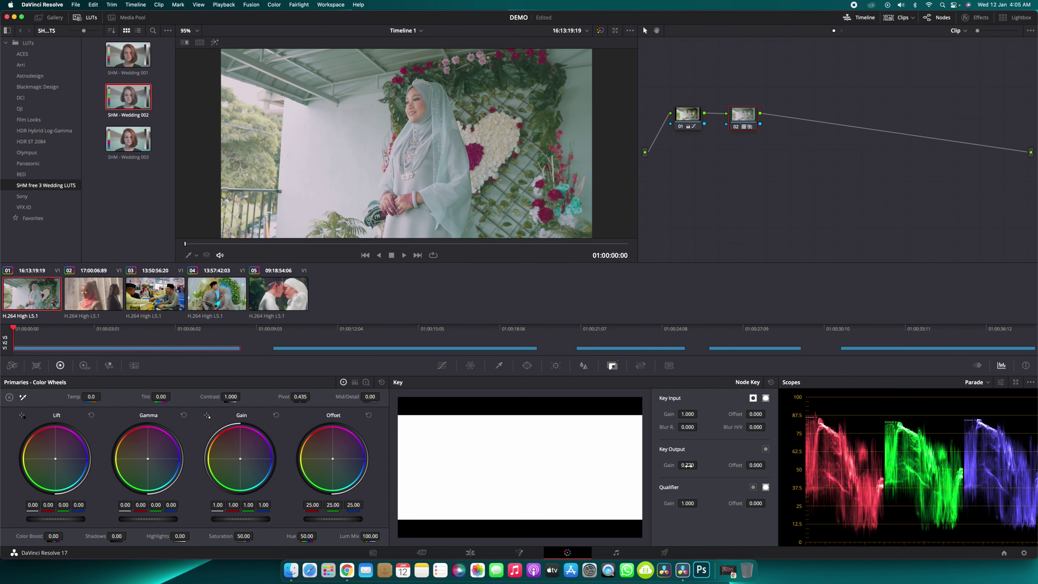
- Compare clip 01 with and without the LUT by disabling and re-enabling node 02 twice
click(736, 127)
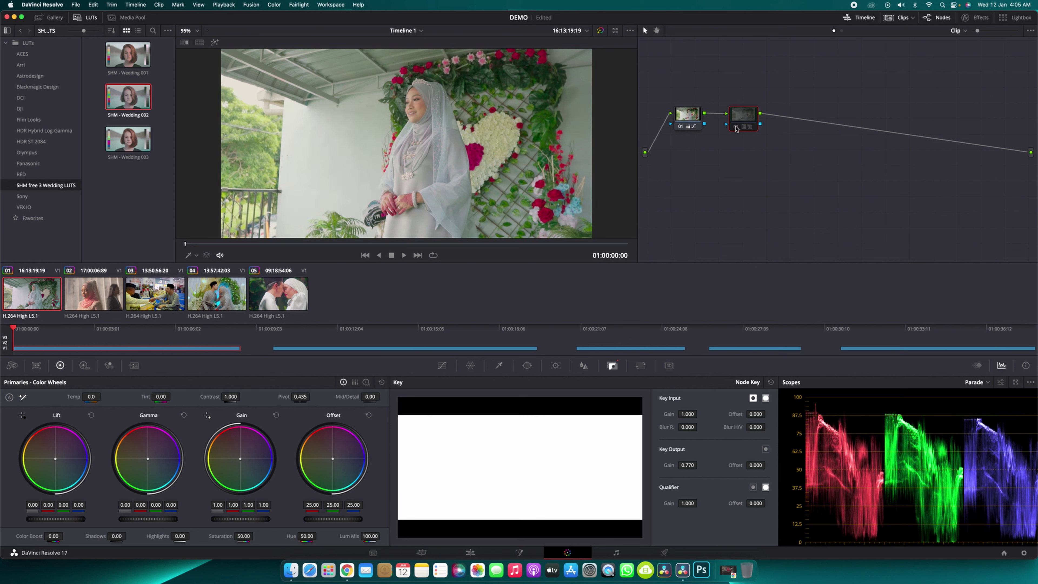
click(736, 127)
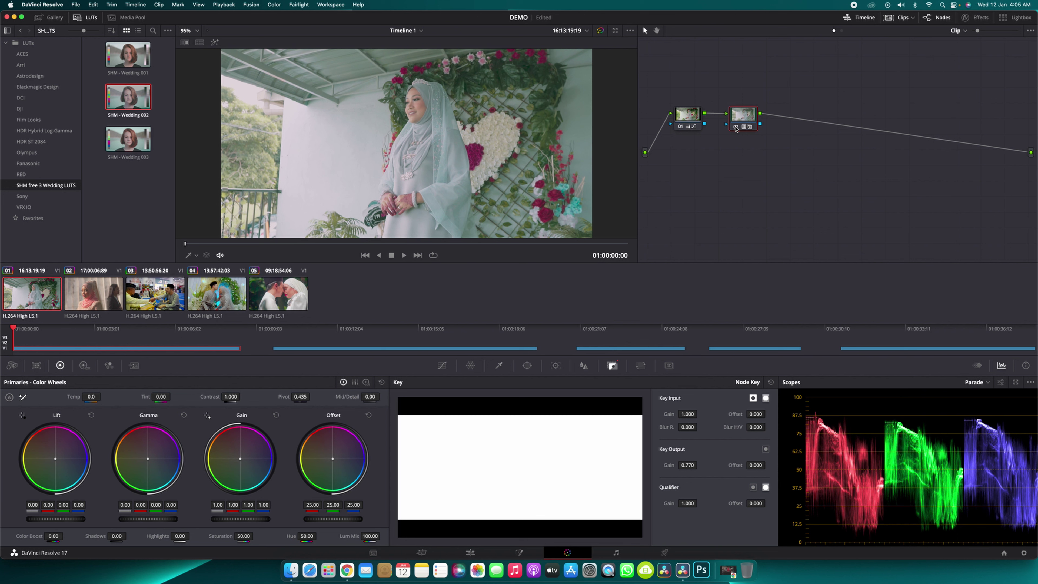
click(736, 127)
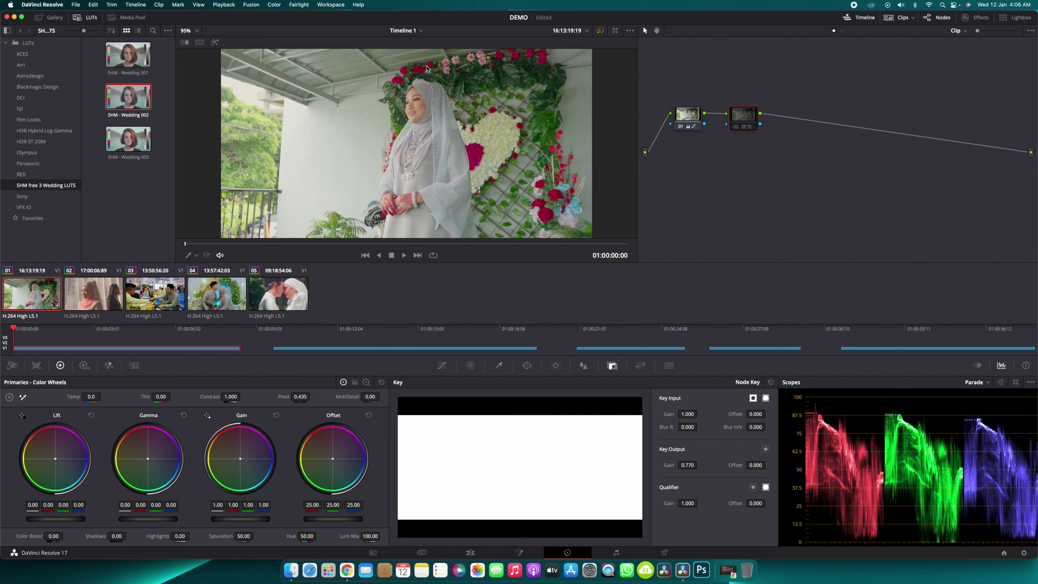
click(736, 127)
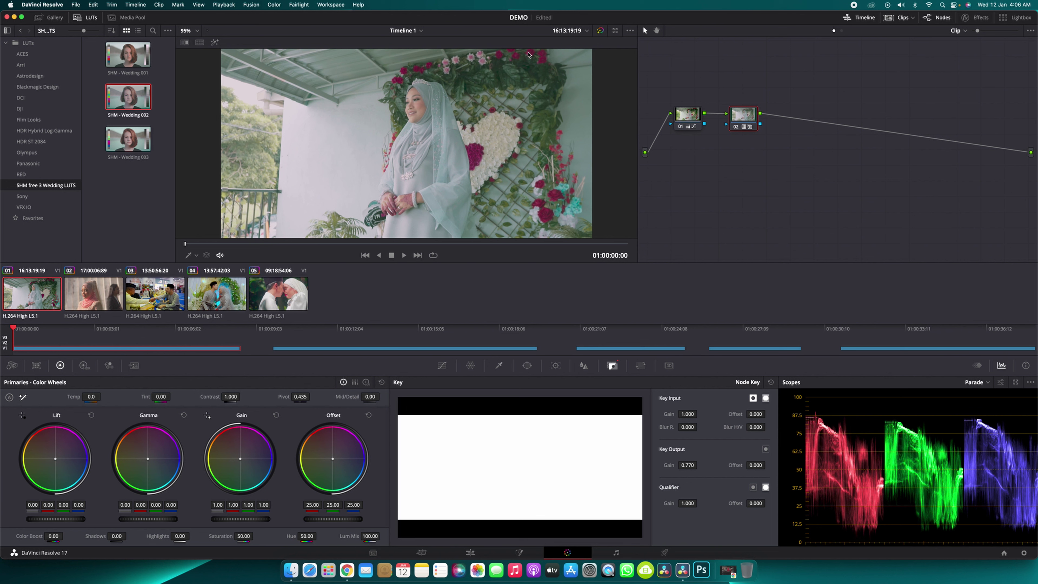
- Save the project and bring back the custom curves for node 02
key(super+s)
click(442, 365)
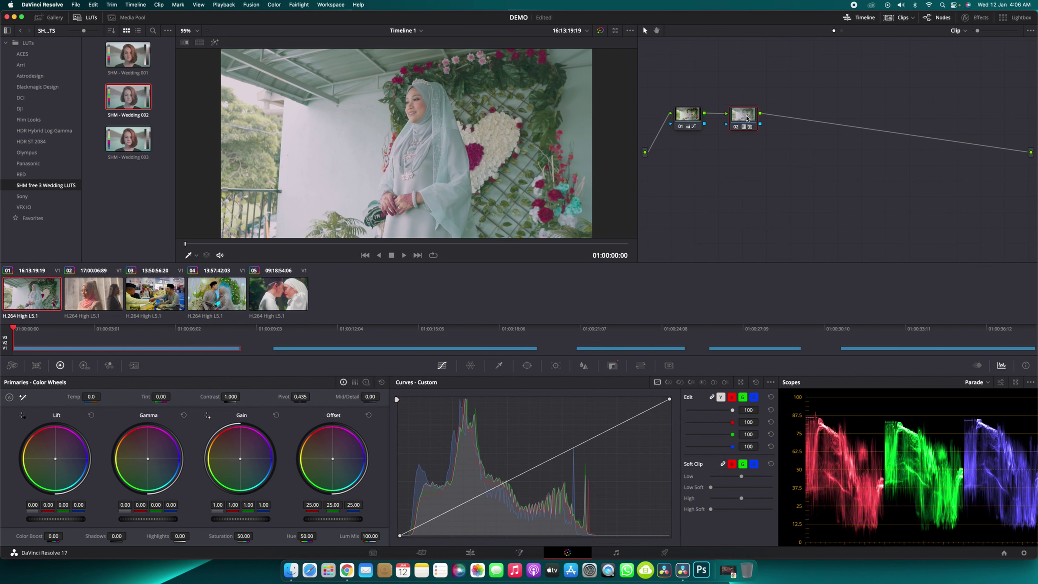
- Add a serial node after node 02 on clip 01 and set the Color Warper's hue and saturation resolution to 12
key(alt+s)
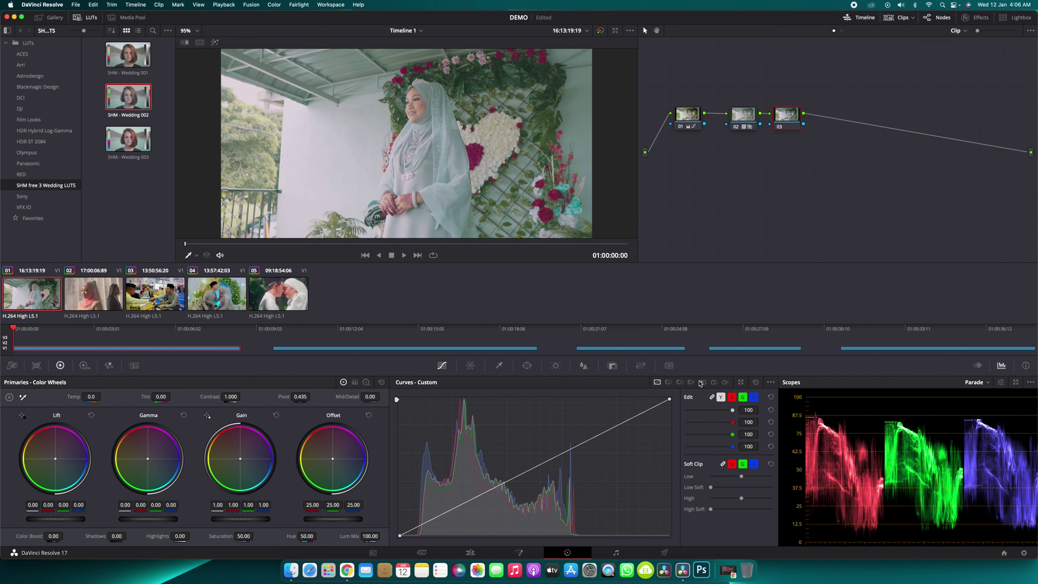
click(471, 366)
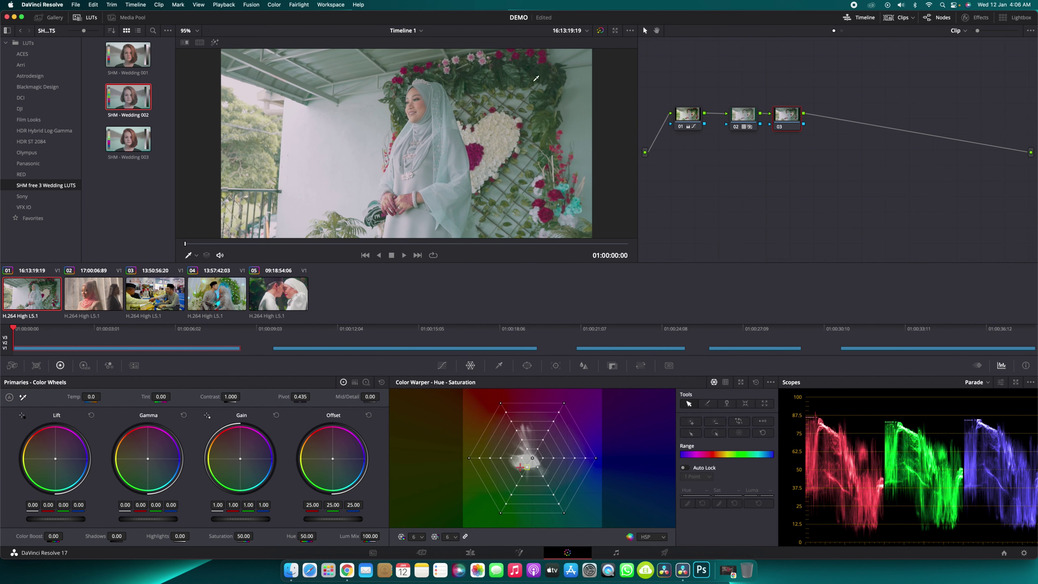
click(422, 537)
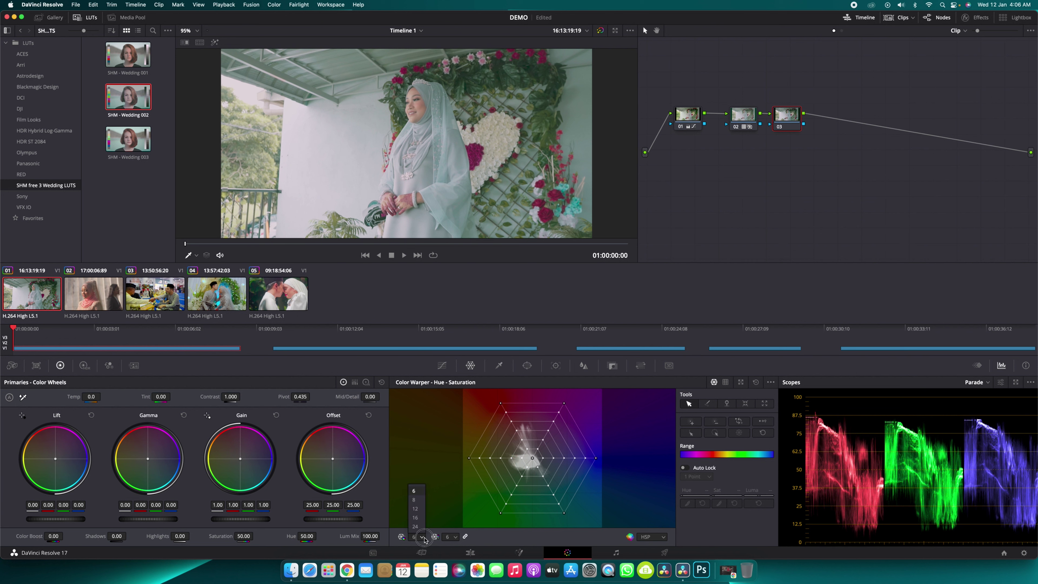
click(414, 499)
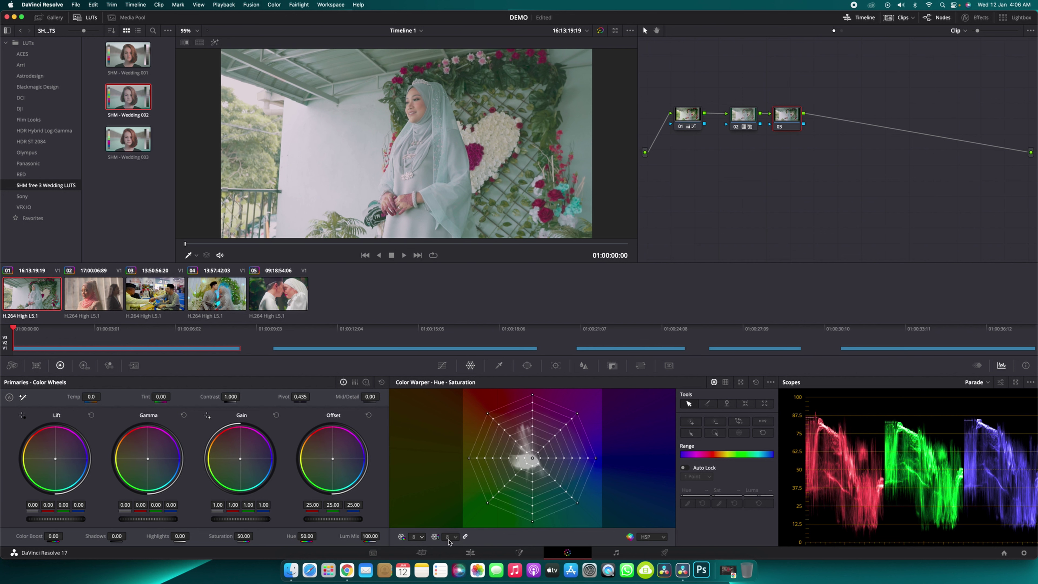
click(420, 537)
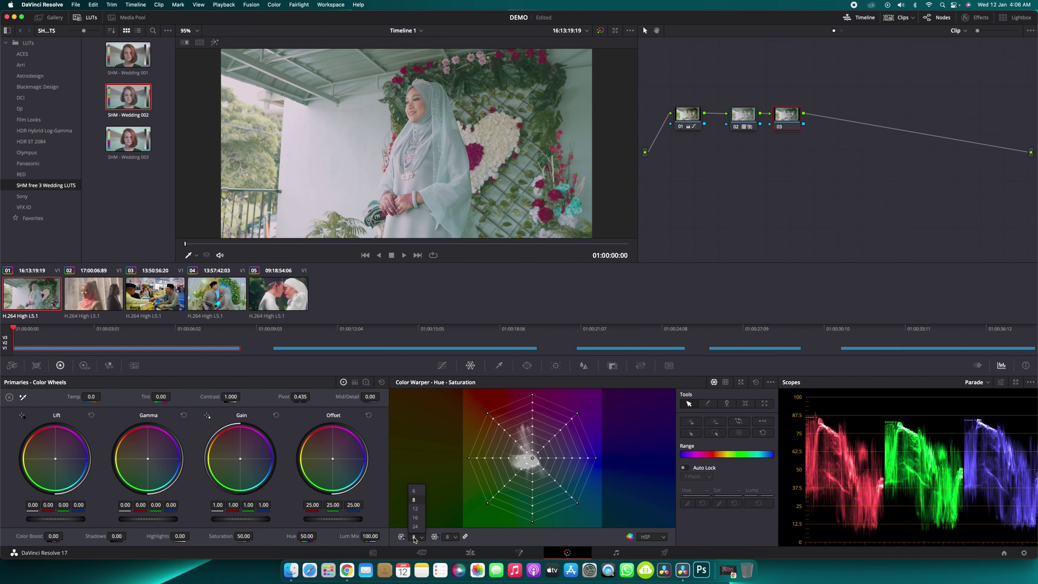
click(416, 509)
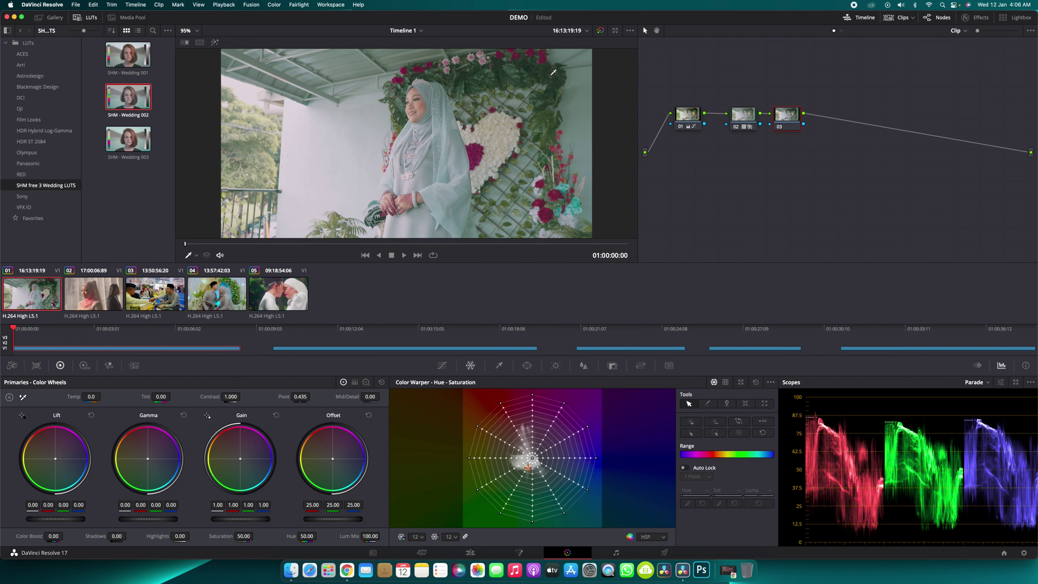
- Try warping the color picked from the flowers at the backdrop's lower edge, then reset the Color Warper and delete node 03
click(557, 192)
click(558, 190)
drag(557, 189, 564, 200)
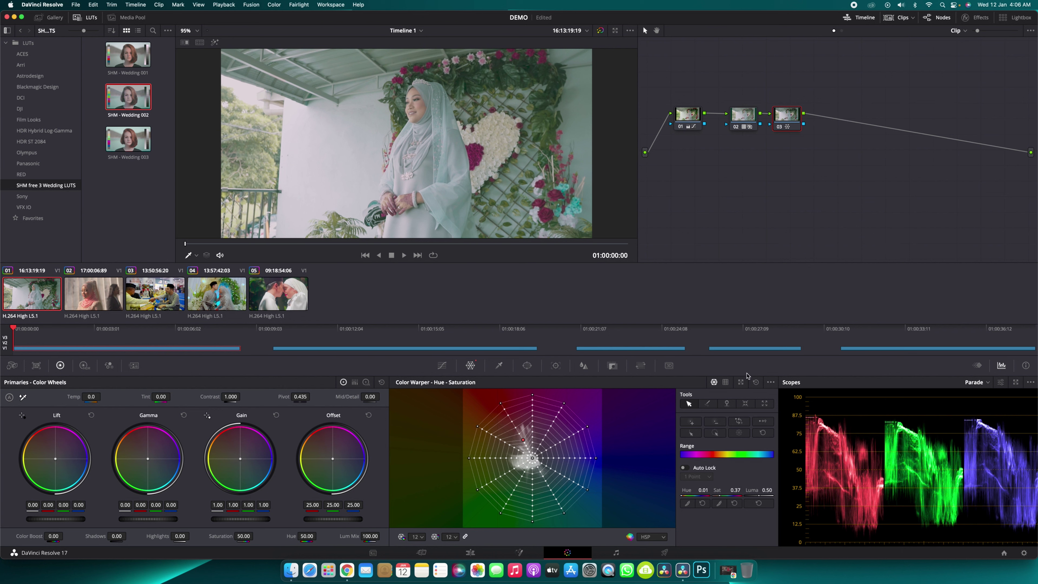
click(756, 383)
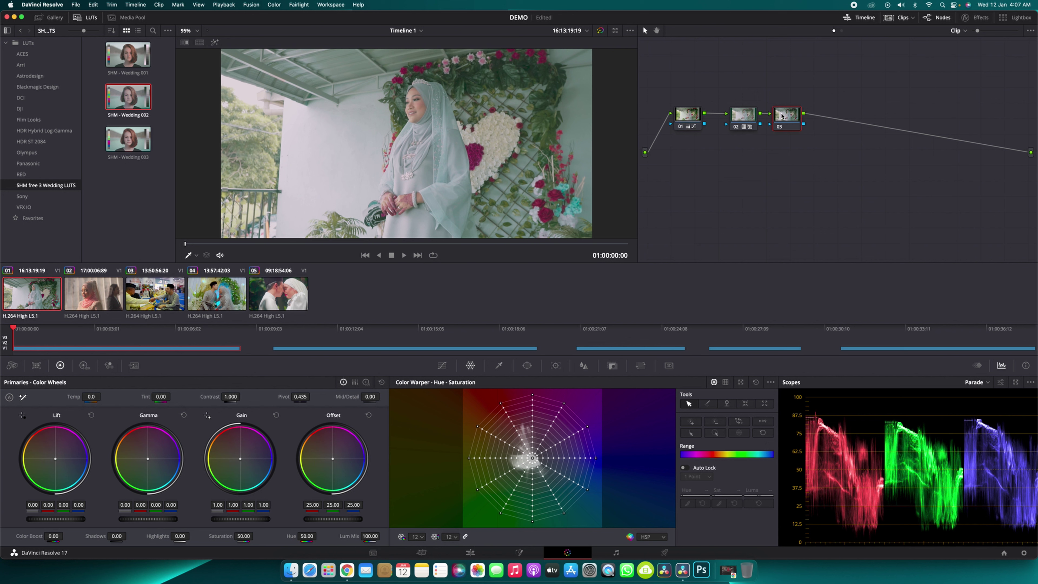
key(Delete)
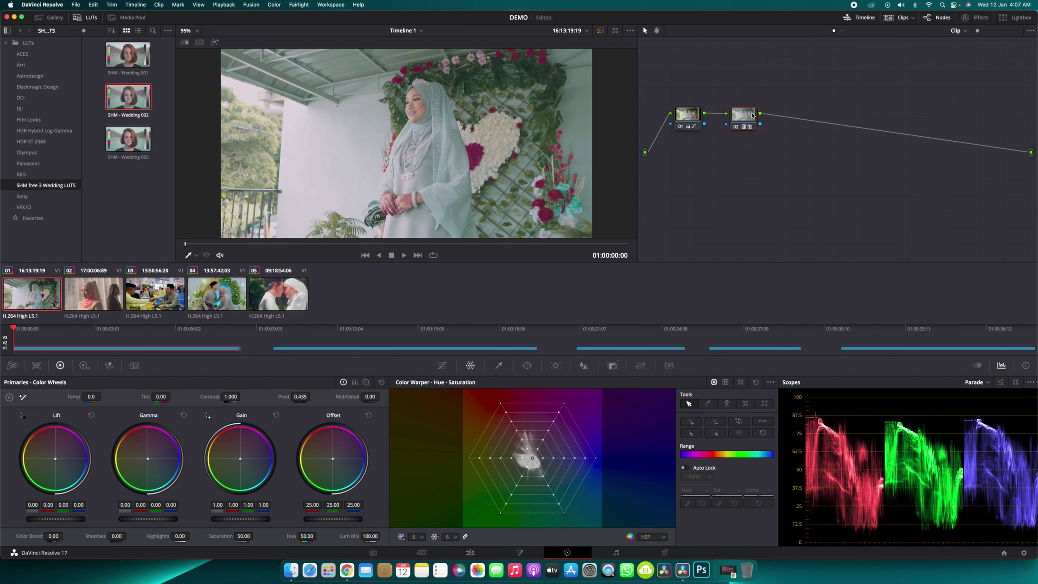
- On clip 02, add a serial node after node 01 and apply the SHM - Wedding 003 LUT to it
click(97, 294)
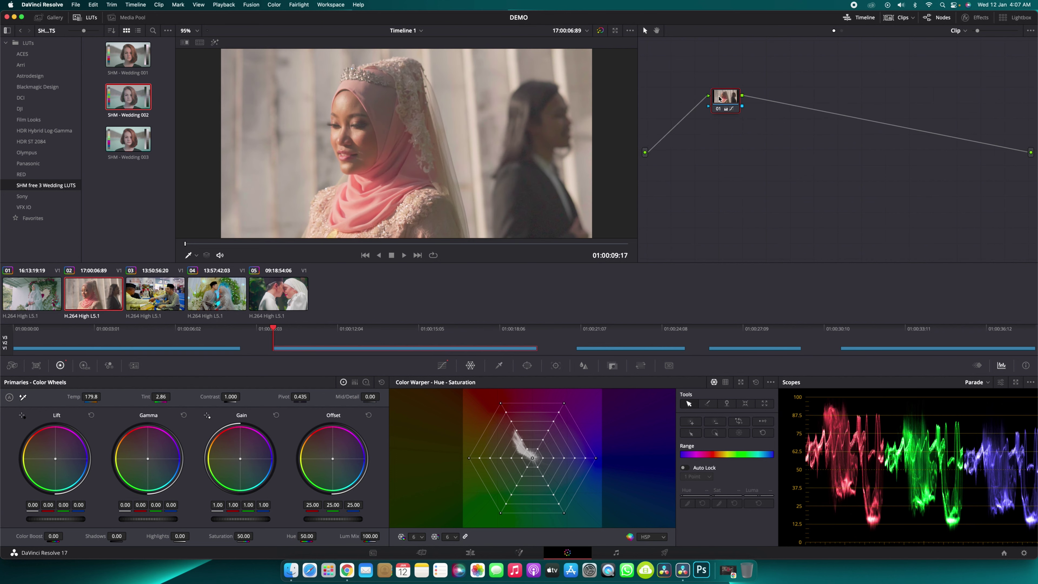
key(alt+s)
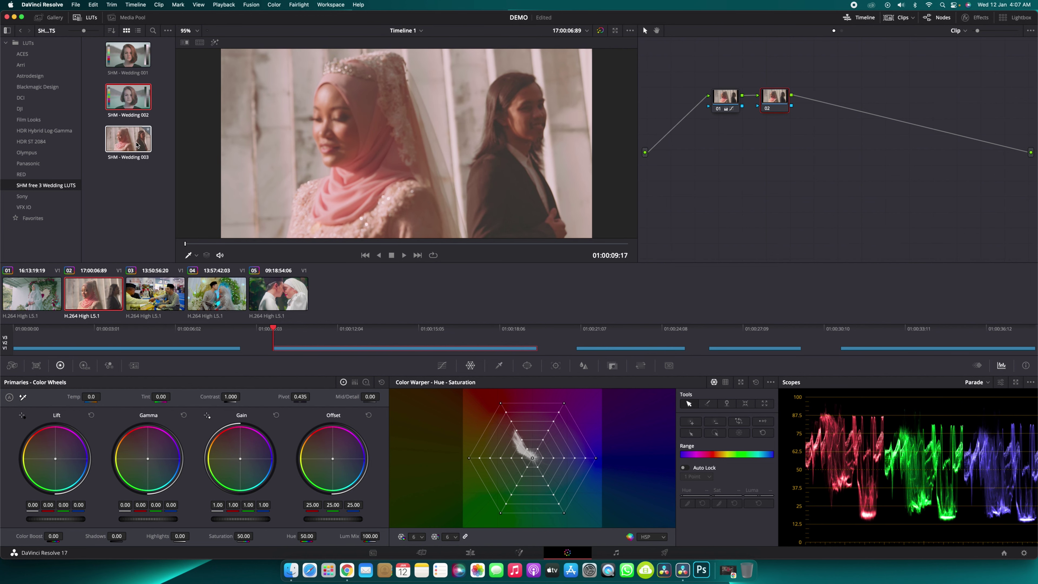
drag(138, 145, 783, 98)
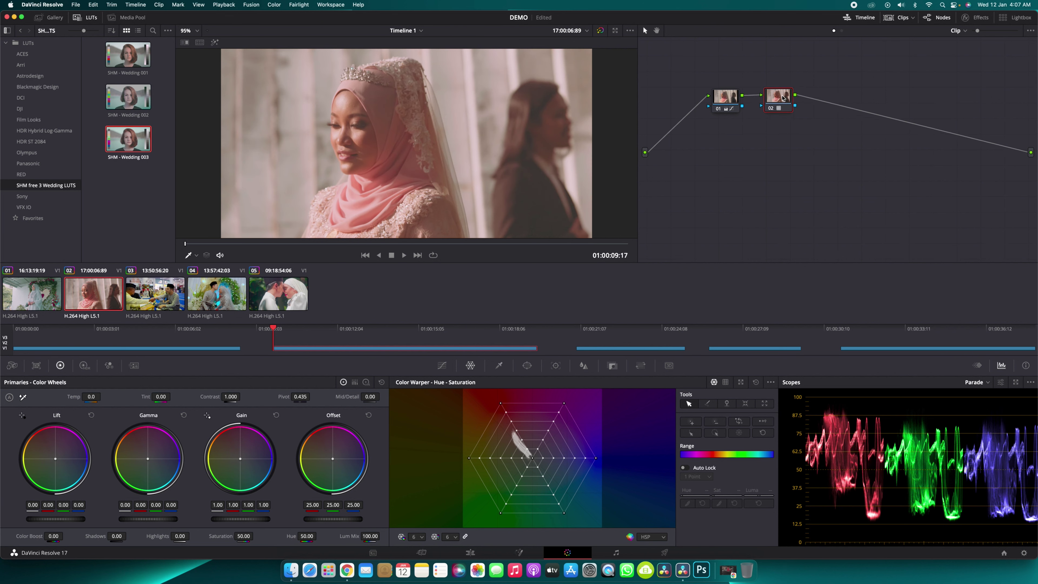
- Reduce the LUT's strength on clip 02 by setting node 02's key output gain to 0.715
click(728, 98)
click(773, 109)
click(611, 367)
drag(691, 465, 576, 450)
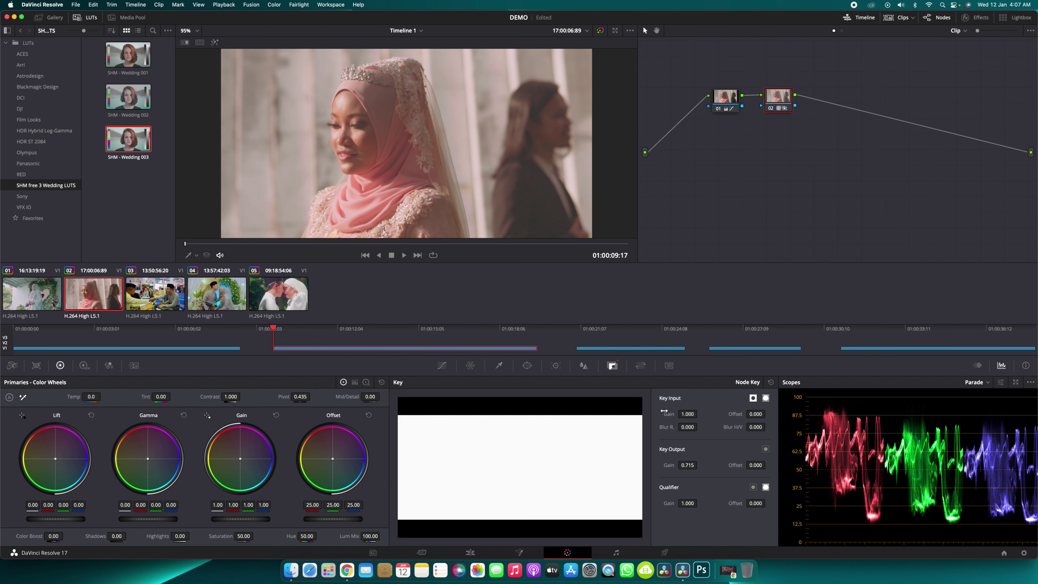
- Cool clip 02 by lowering the color temperature on node 01, and tidy the positions of nodes 01 and 02
click(724, 95)
mouse_move(722, 100)
mouse_down()
mouse_move(690, 106)
mouse_move(712, 101)
mouse_move(699, 89)
mouse_move(707, 97)
mouse_up()
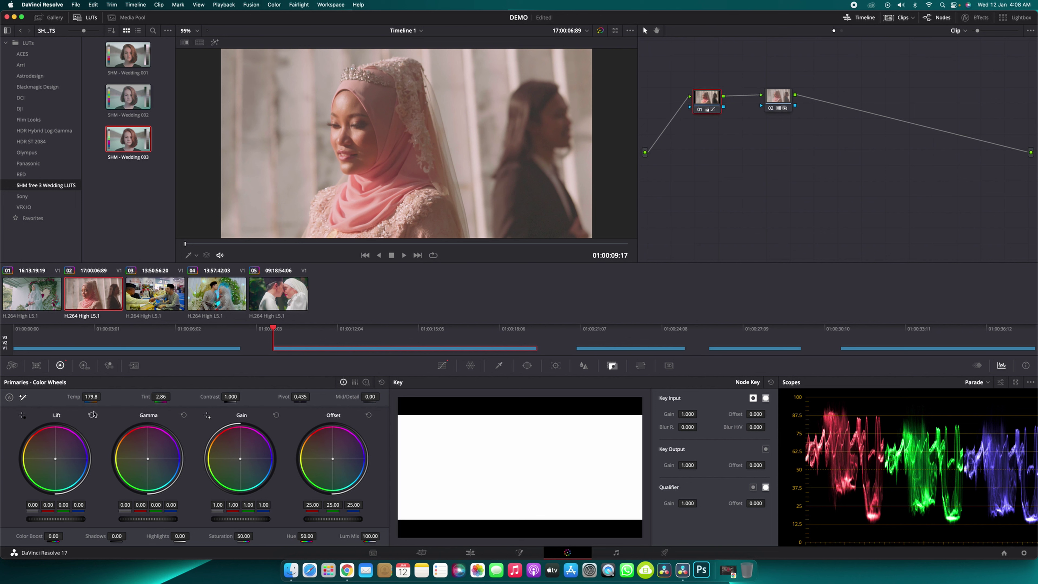
drag(91, 397, 73, 395)
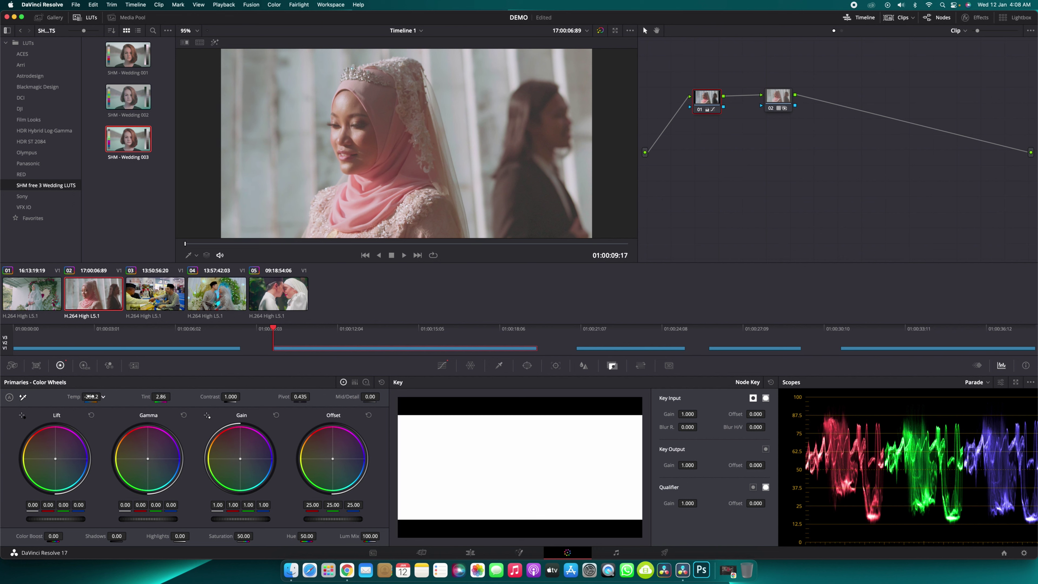
scroll(89, 396, down, 3)
drag(782, 93, 764, 98)
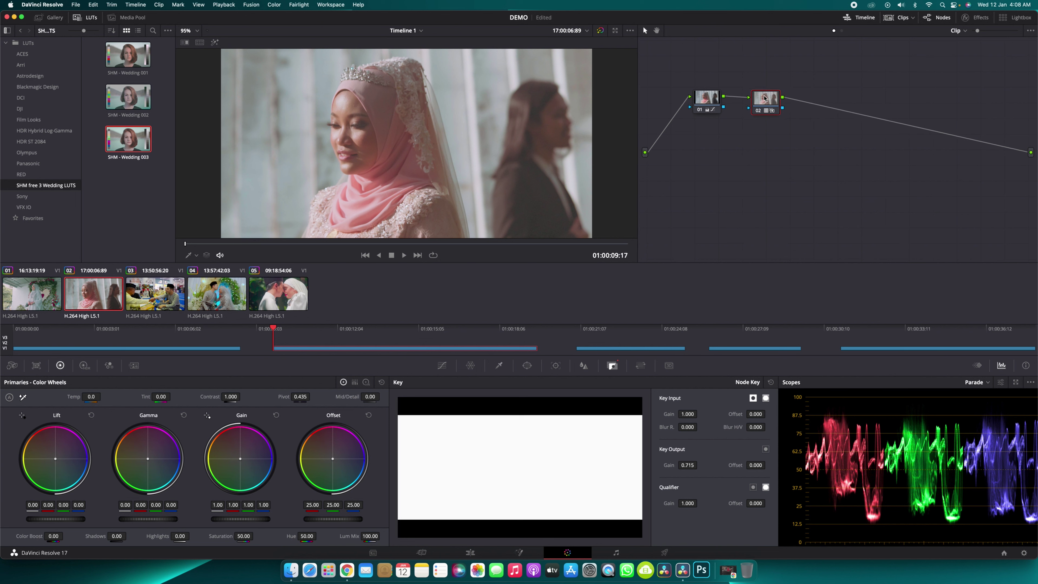
- Add node 03 on clip 02, balance its offset using a curve window on the bride's cheek as skin-tone reference, and switch the window off
key(alt+s)
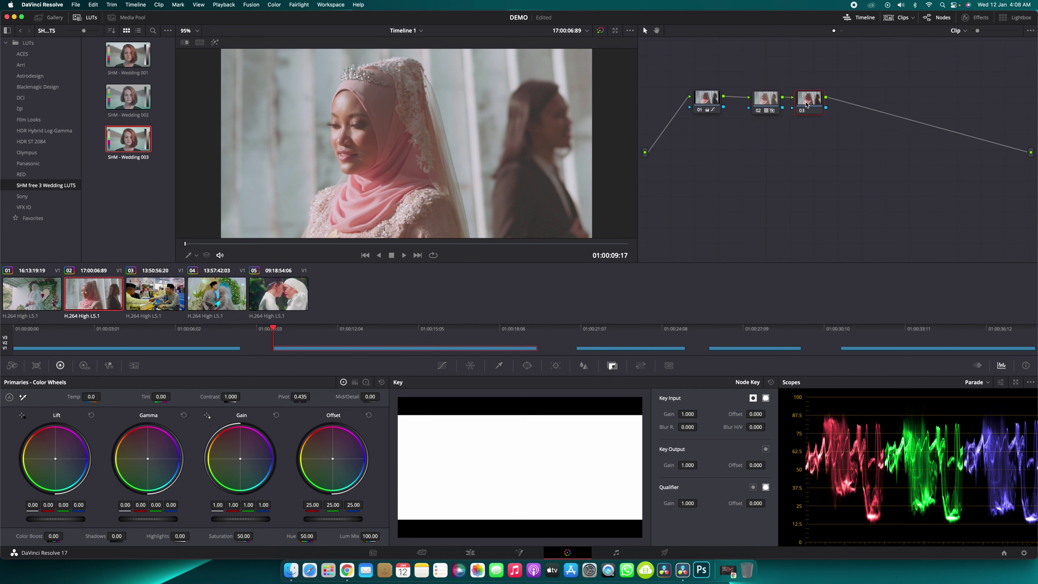
click(527, 365)
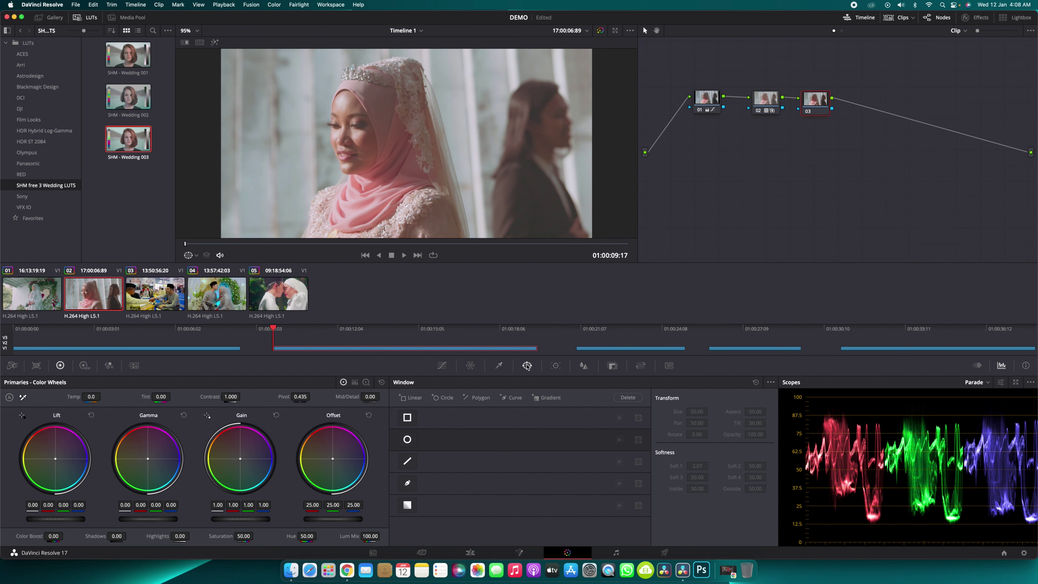
click(407, 483)
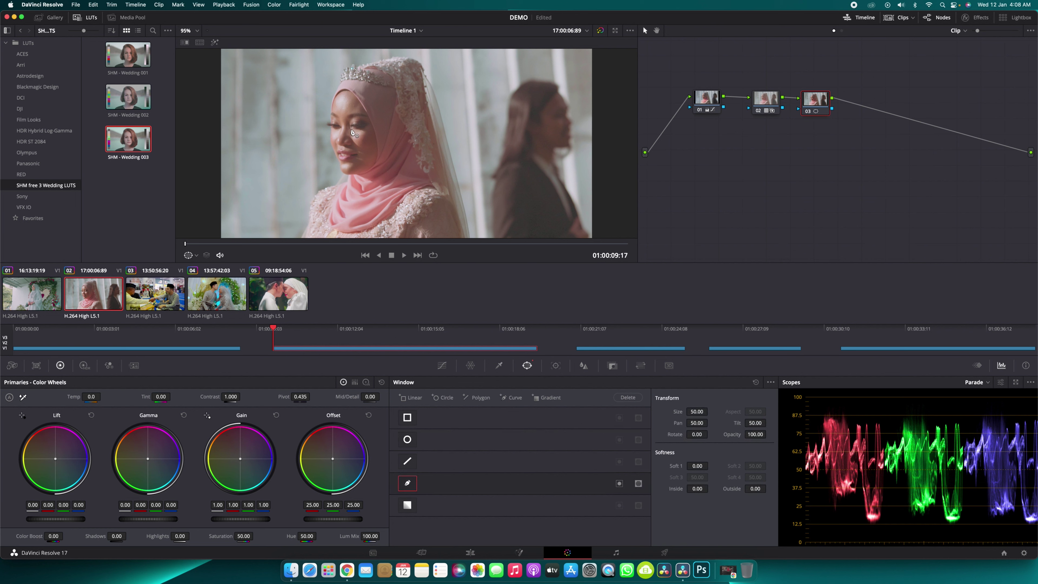
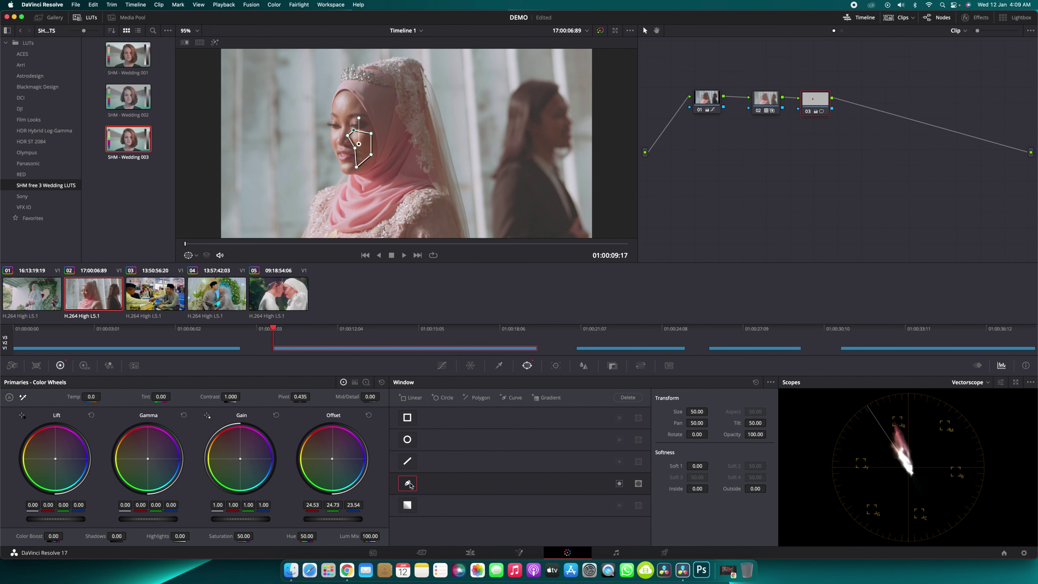
click(409, 484)
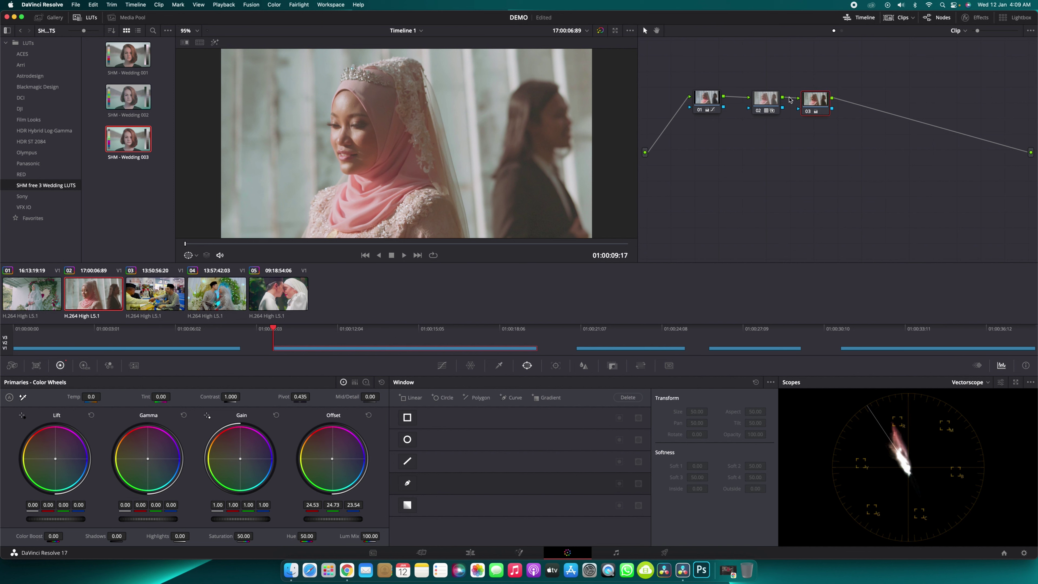
- Grade node 03 of clip 02 with the color wheels, using lift about -0.05, gamma about 0.01 and gain about 1.03
click(704, 101)
click(823, 101)
drag(240, 461, 241, 458)
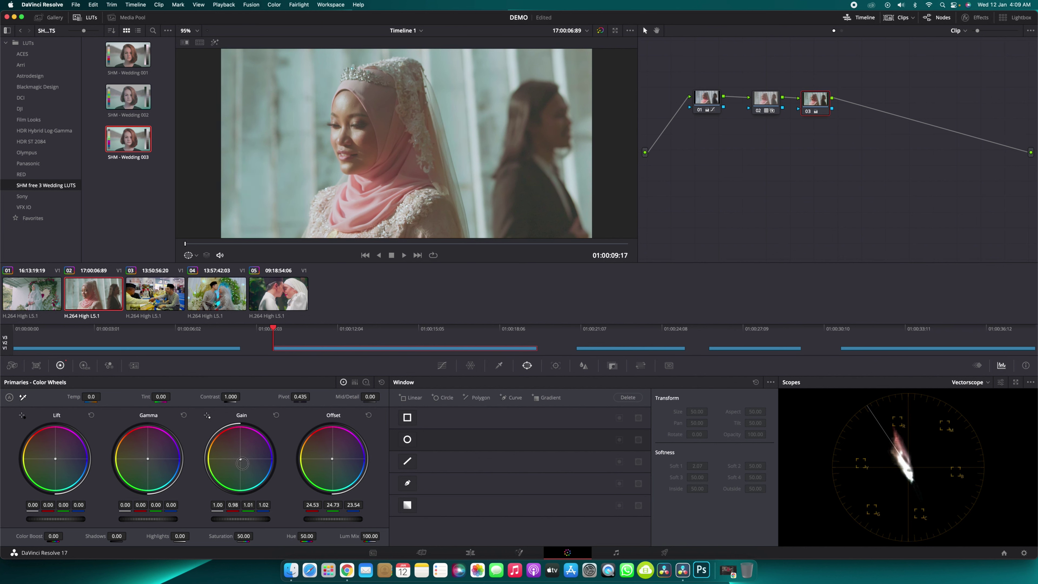
drag(147, 458, 55, 463)
drag(77, 519, 37, 516)
drag(155, 520, 180, 520)
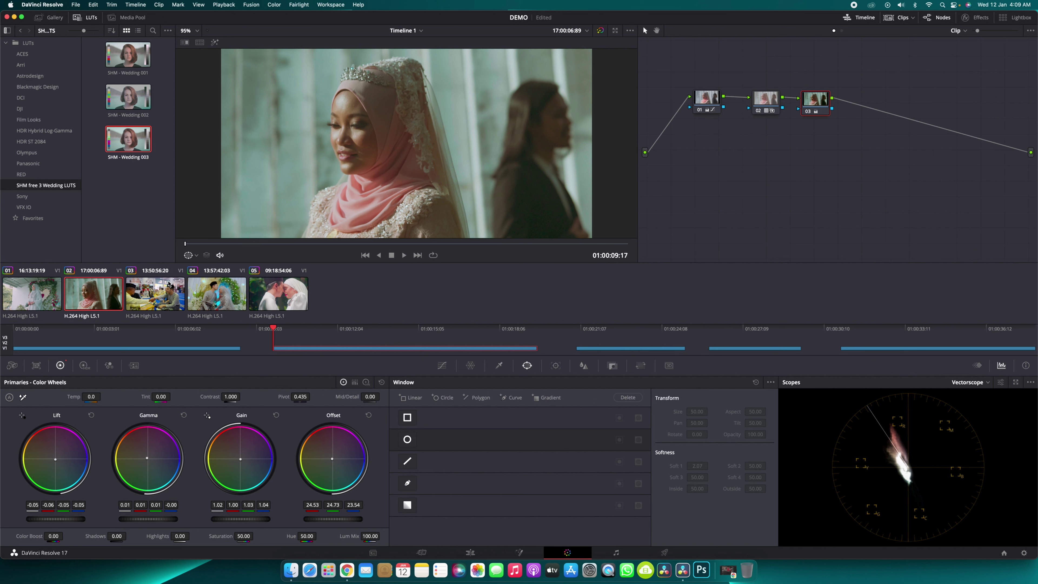
- On clip 01, add node 03 and tint its RGB gain to 0.97/1.00/1.03, with slightly warmer gamma and slightly bluer lift
click(32, 297)
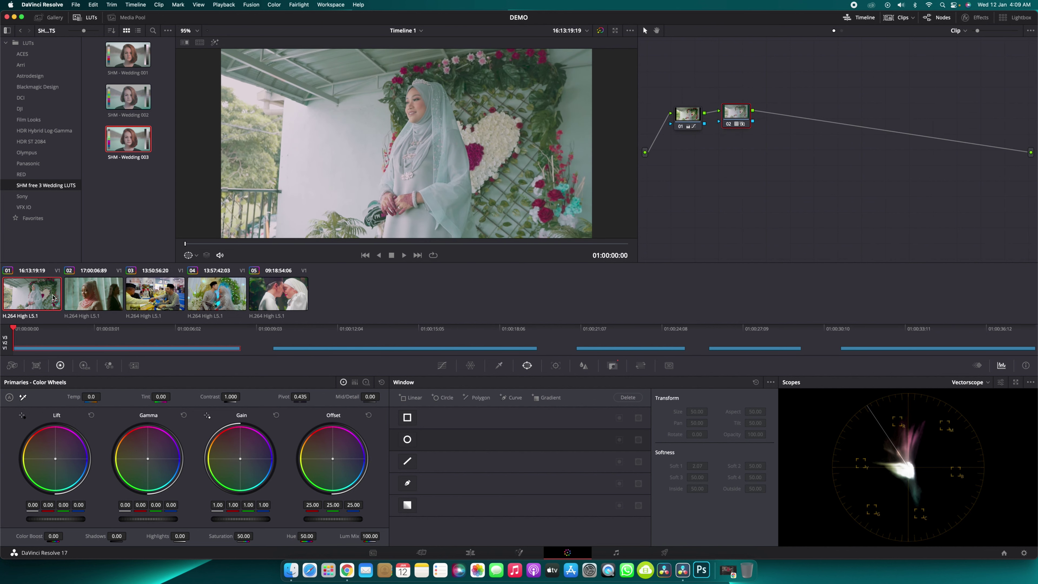
drag(738, 112, 738, 120)
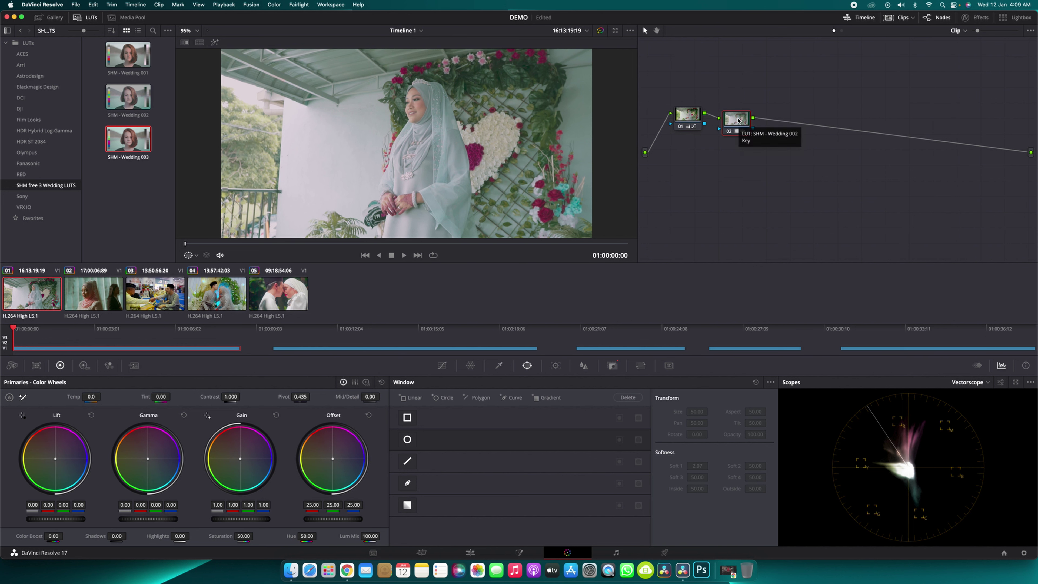
key(alt+s)
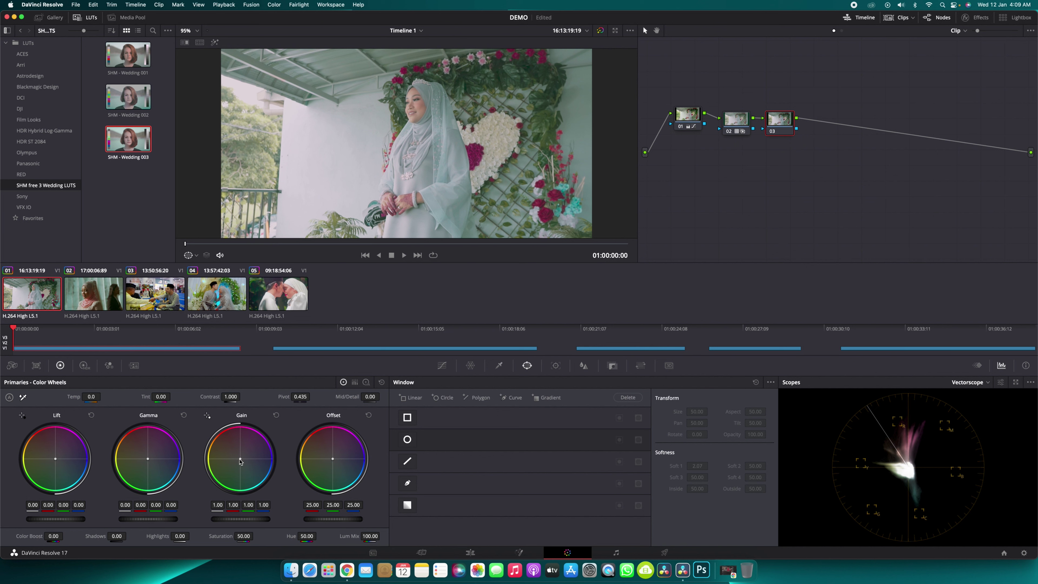
drag(240, 458, 246, 463)
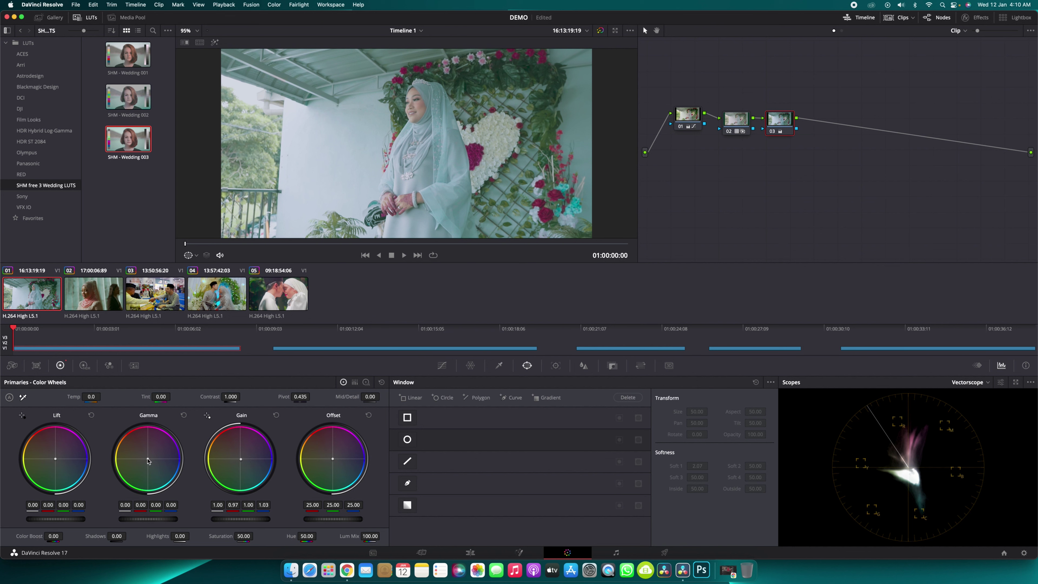
drag(148, 461, 141, 450)
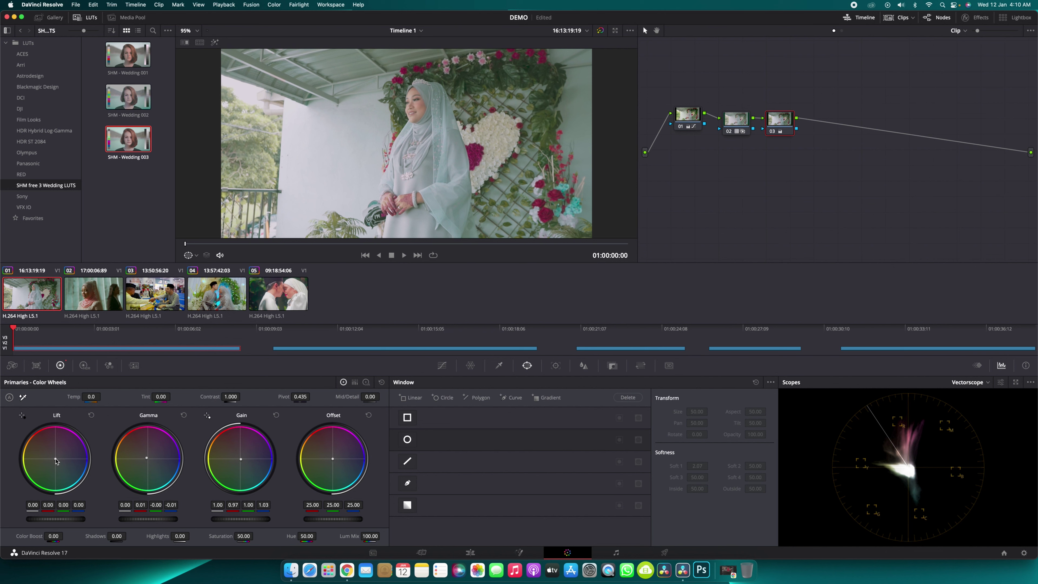
drag(56, 460, 61, 458)
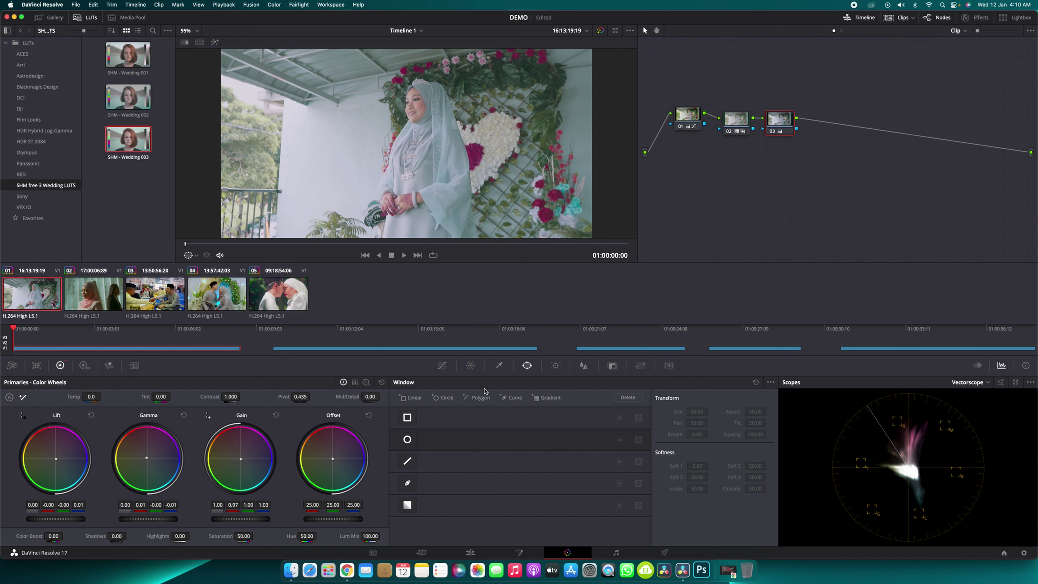
- Shape a contrast S-curve on clip 01's node 03 by lowering the shadows and raising the highlights, using the Parade scope
click(442, 365)
drag(485, 493, 471, 509)
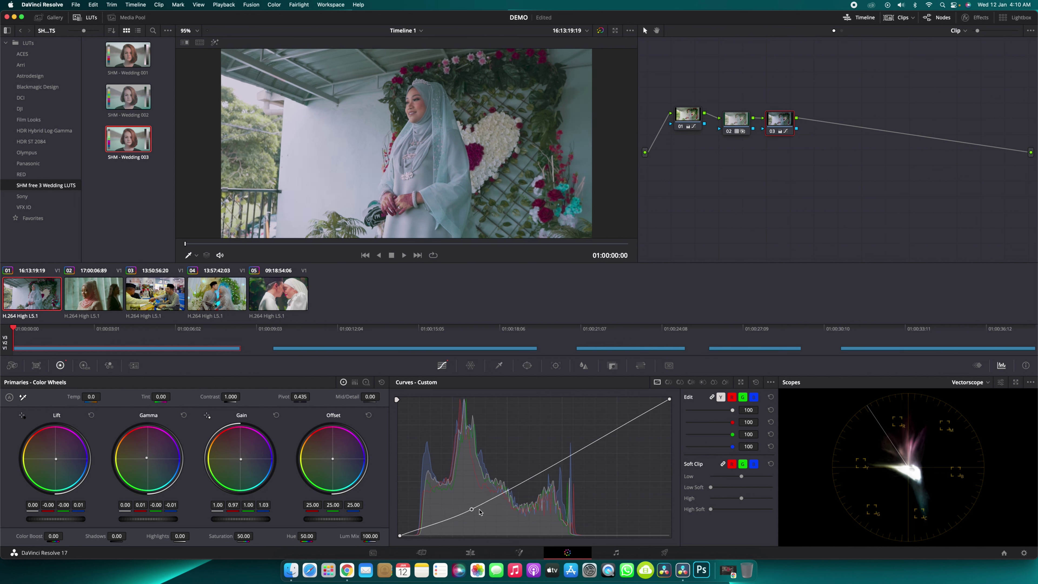
click(977, 384)
click(973, 401)
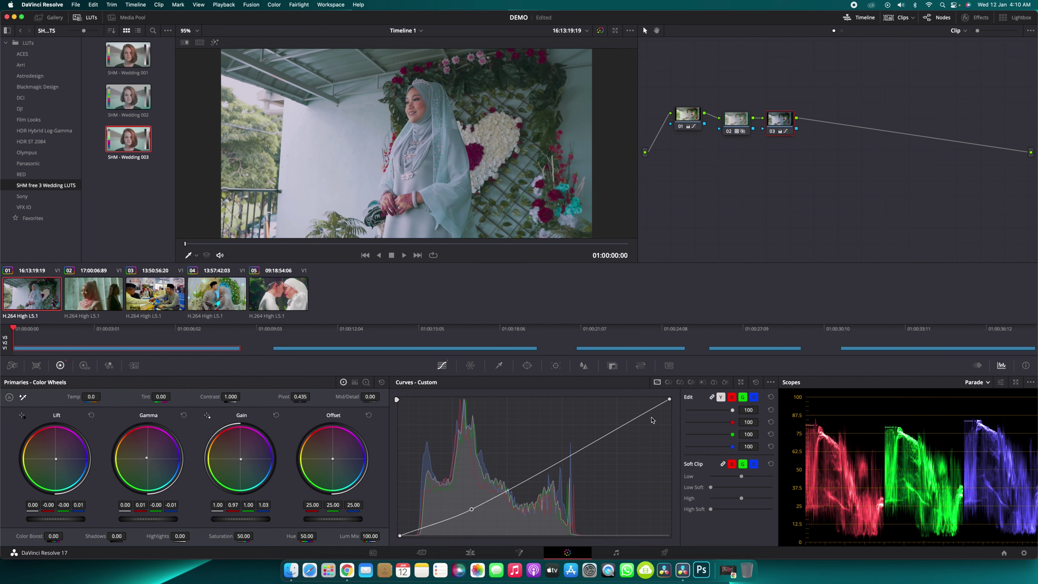
drag(614, 430, 592, 427)
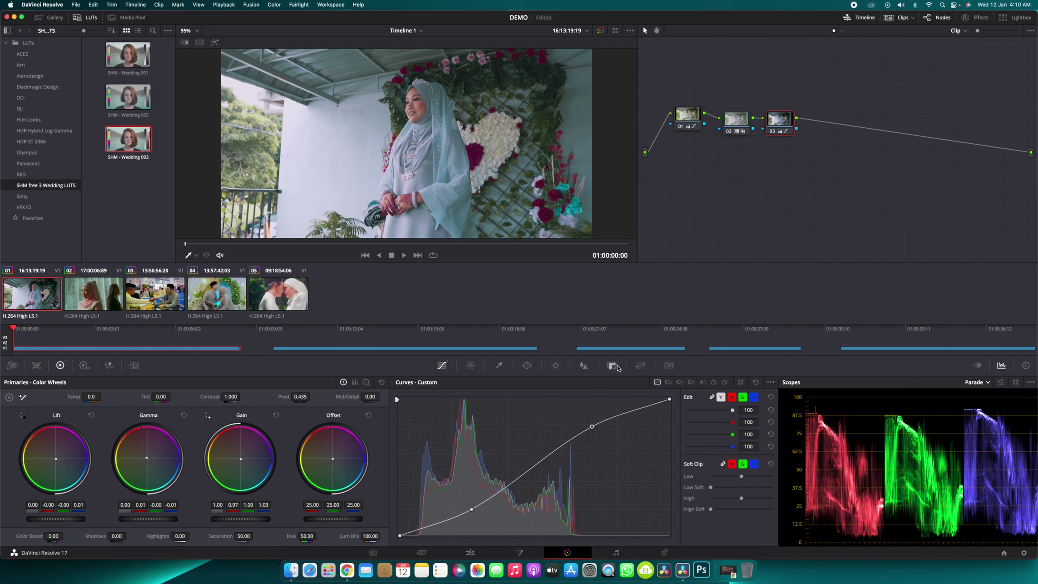
- On clip 03, add serial node 02 and apply the SHM - Wedding 001 LUT to it
click(147, 296)
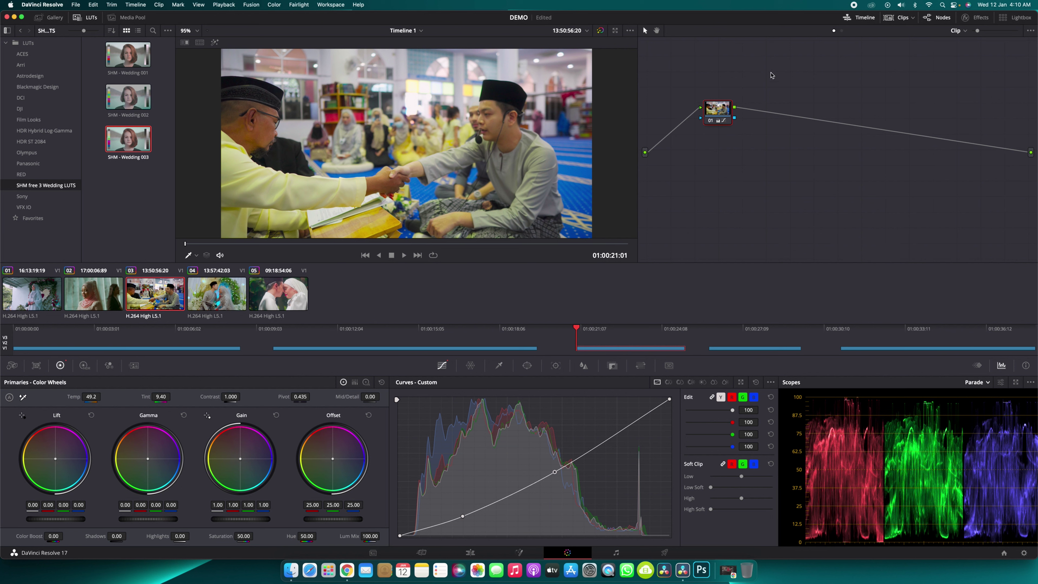
drag(714, 112, 709, 118)
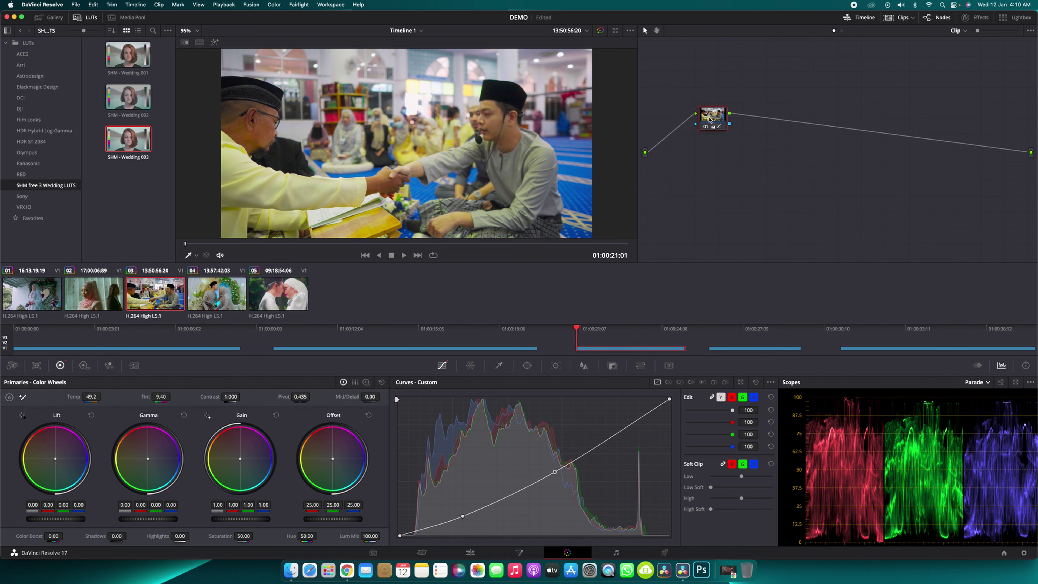
key(alt+s)
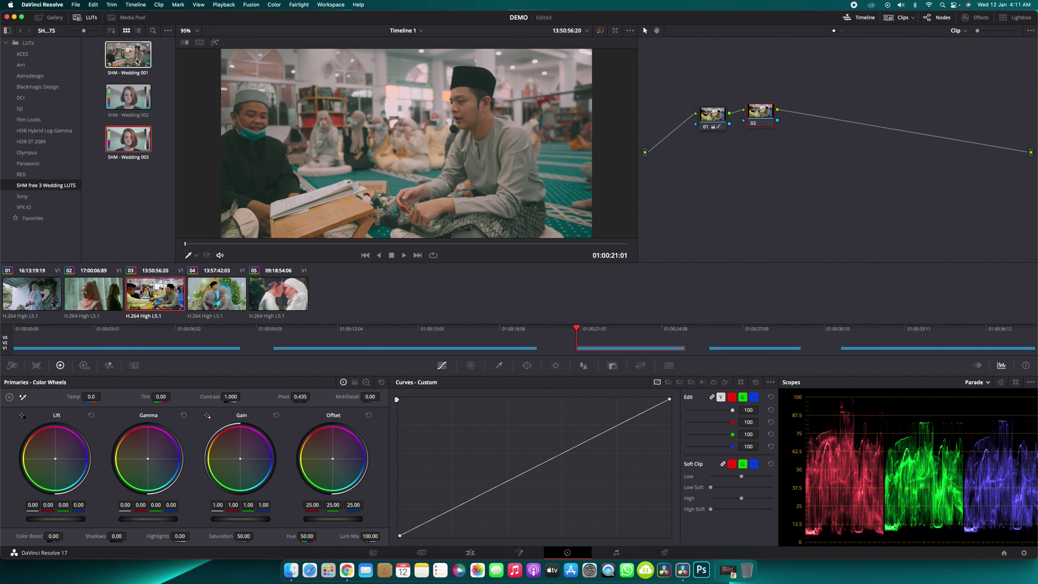
drag(132, 61, 767, 118)
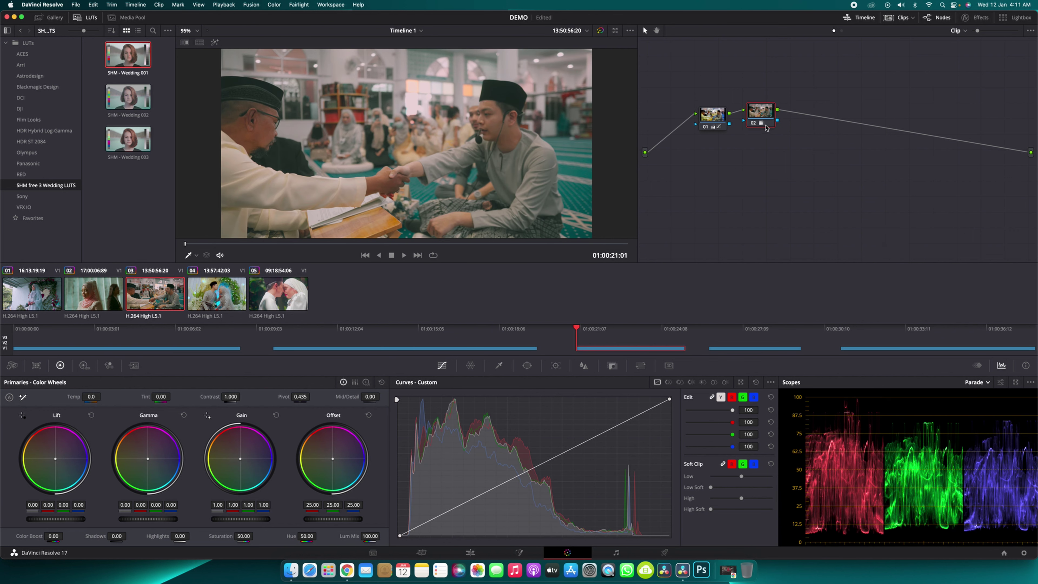
- Set the key output gain of clip 03's node 02 to 0.800 and compare the image with the node off and on
click(612, 365)
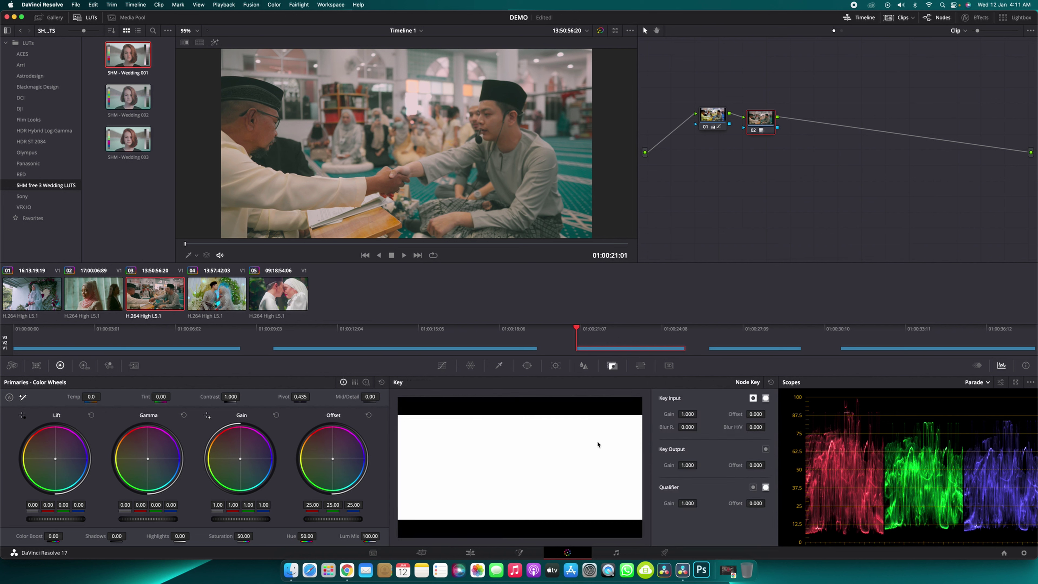
drag(687, 465, 608, 472)
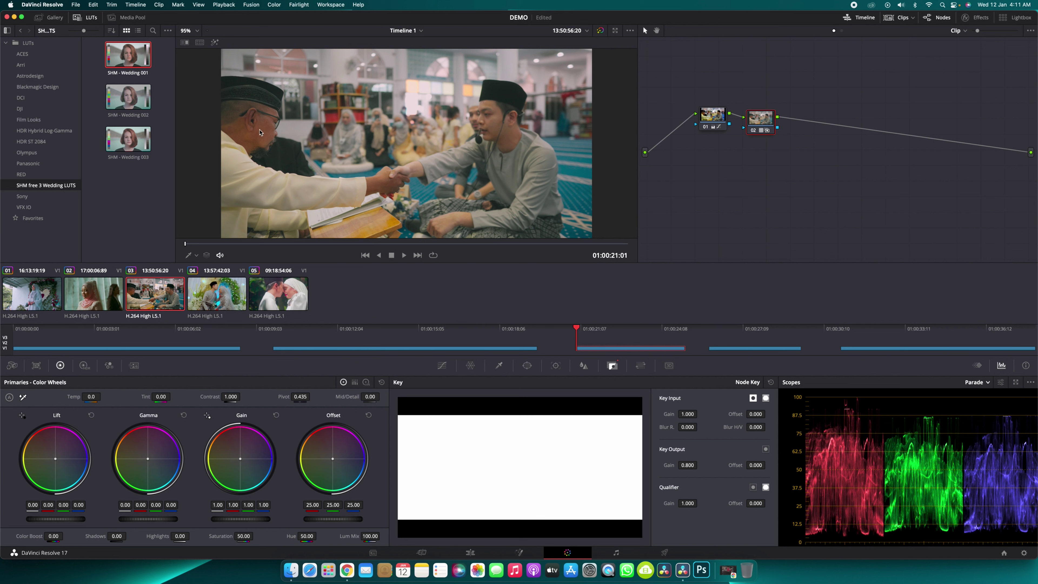
drag(759, 122, 759, 113)
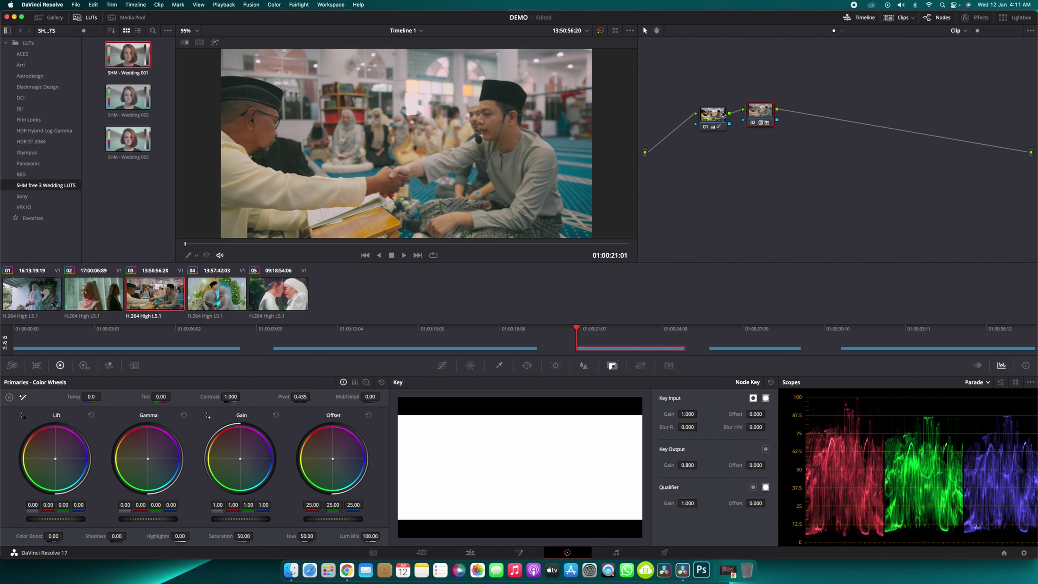
key(ctrl+d)
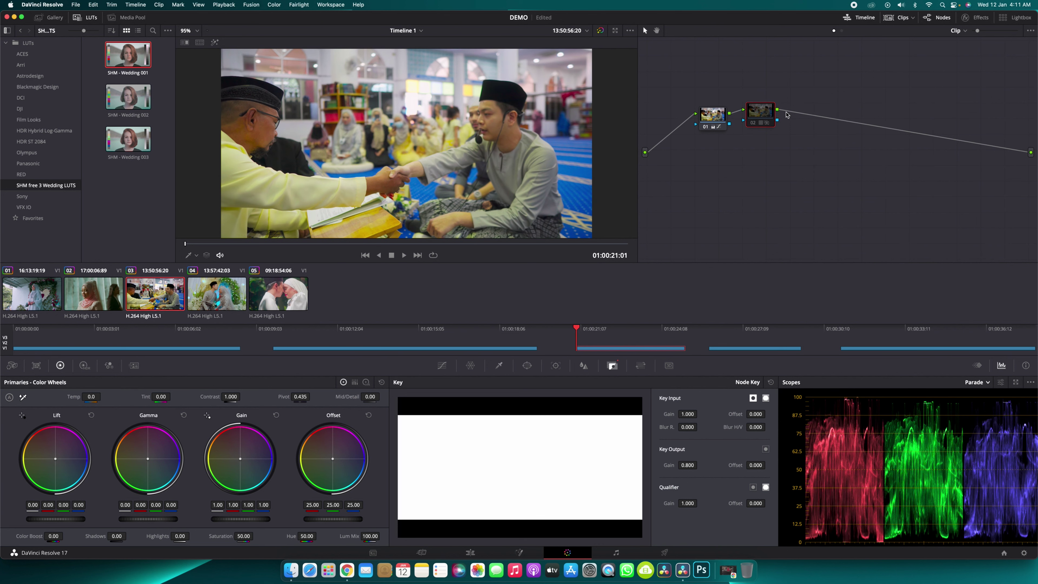
key(super+d)
- Add node 03 on clip 03 with a circle window around the younger man's head, aspect about 41, rotation about -6, softness about 5
key(alt+s)
drag(792, 114, 798, 116)
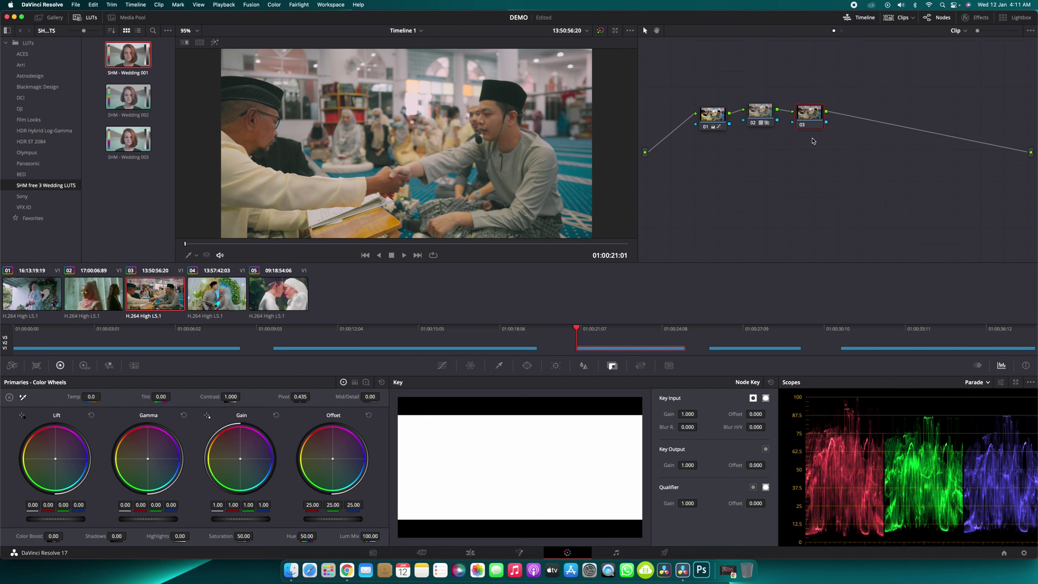
click(527, 365)
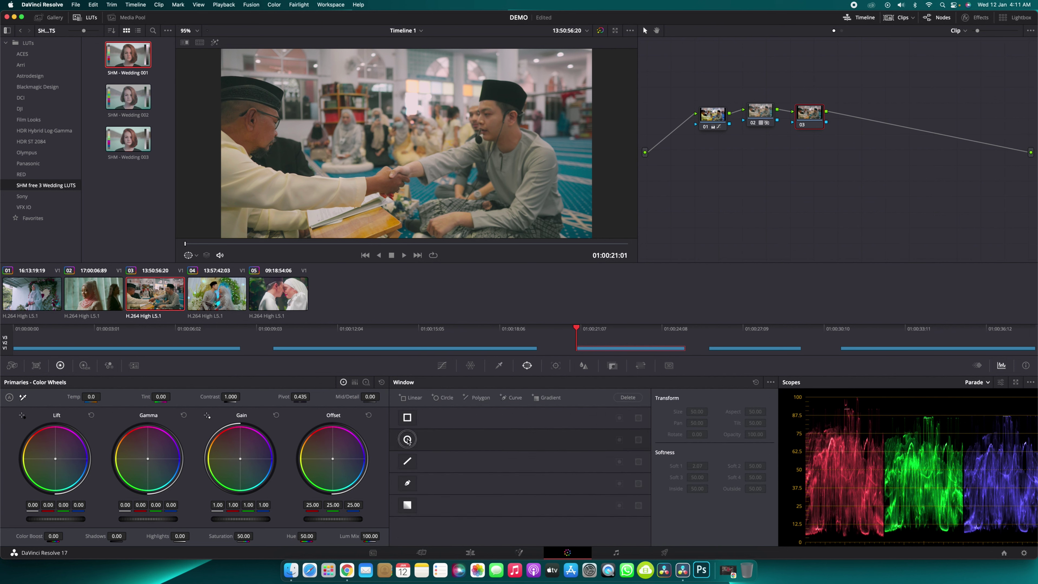
click(408, 440)
drag(407, 143, 523, 128)
drag(560, 183, 504, 188)
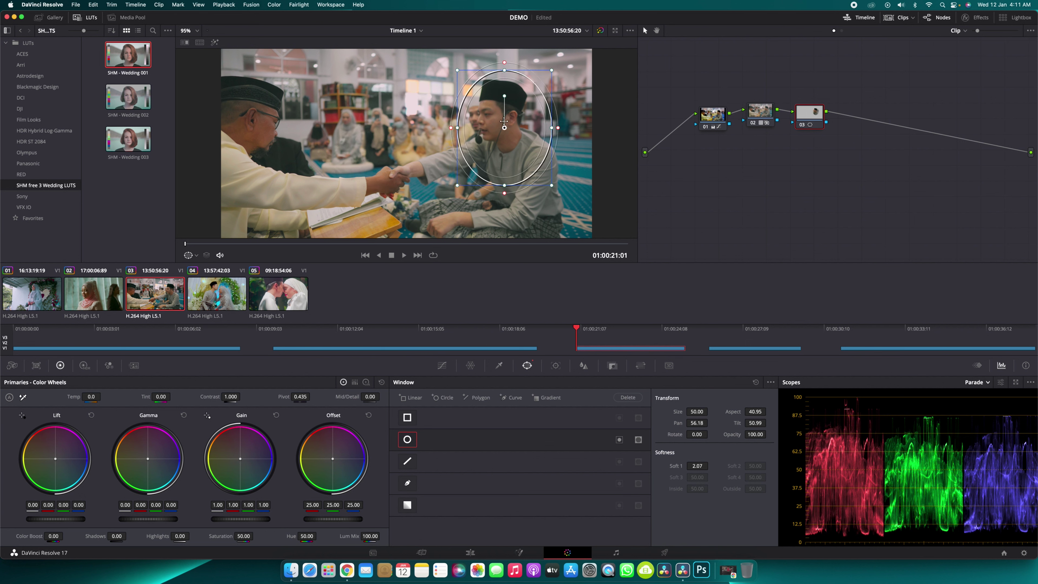
drag(505, 94, 500, 125)
drag(506, 191, 508, 201)
drag(502, 124, 498, 130)
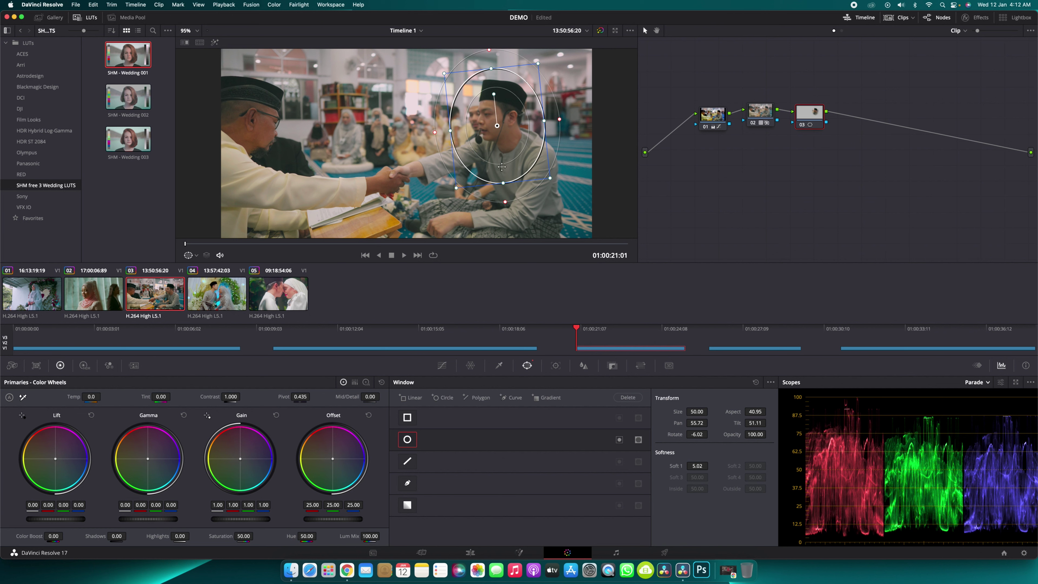
- Brighten the windowed area of clip 03's node 03 by raising the custom curve's midtones while holding the shadows, comparing the node off and on
click(442, 365)
drag(513, 481, 527, 448)
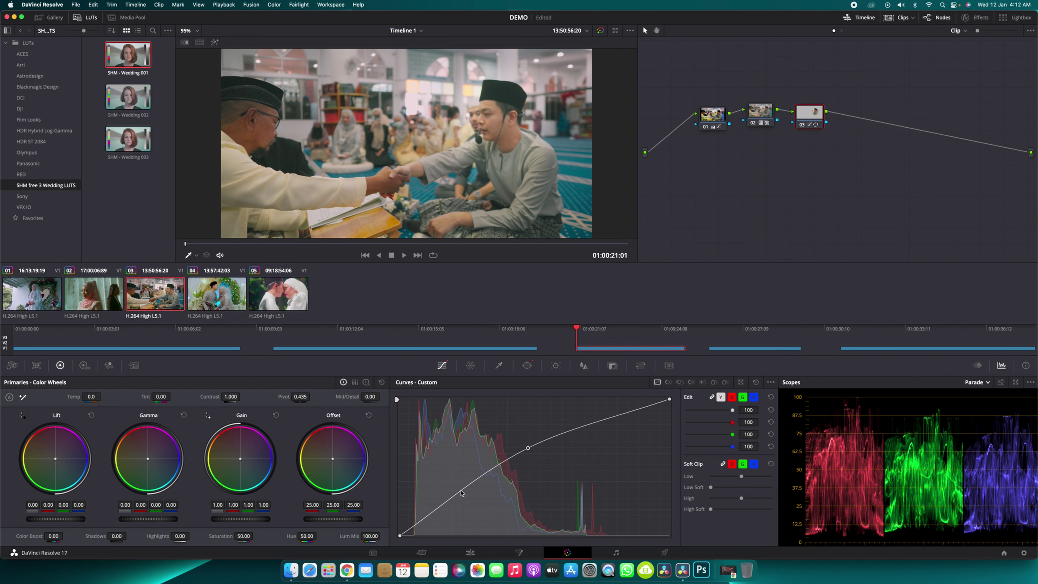
click(462, 495)
drag(462, 496, 464, 496)
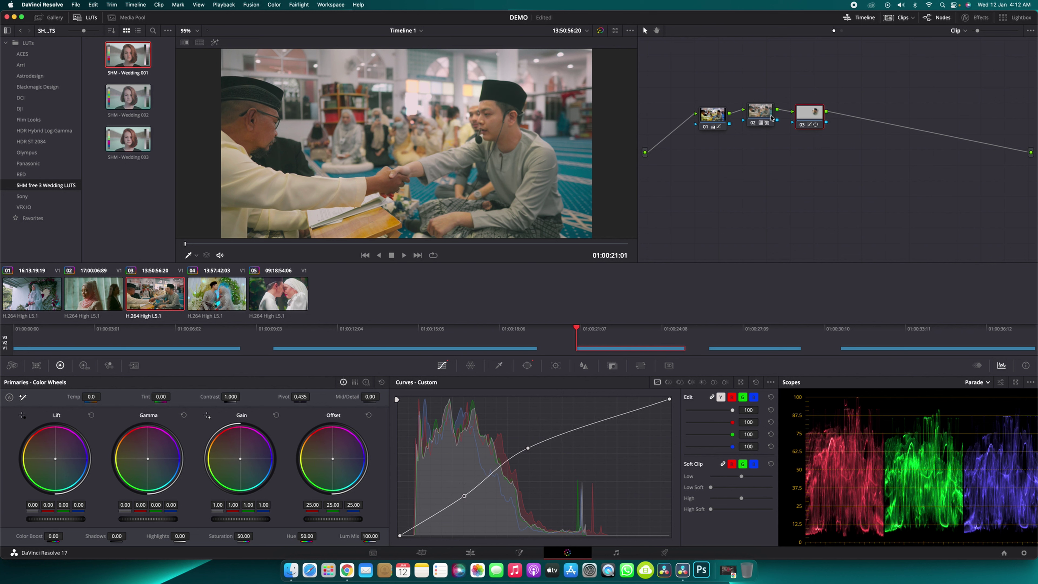
click(801, 124)
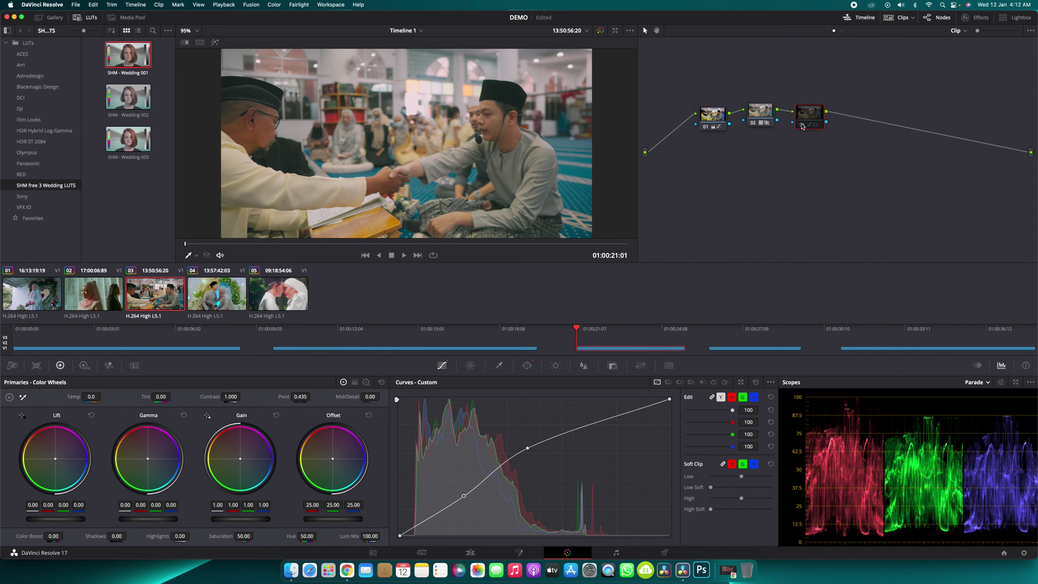
click(802, 125)
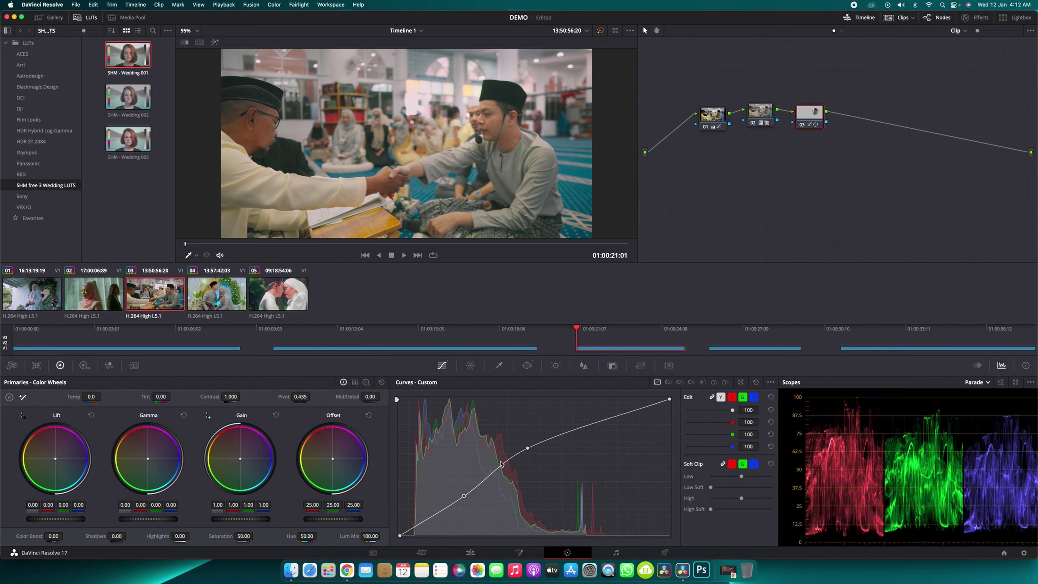
drag(529, 450, 529, 447)
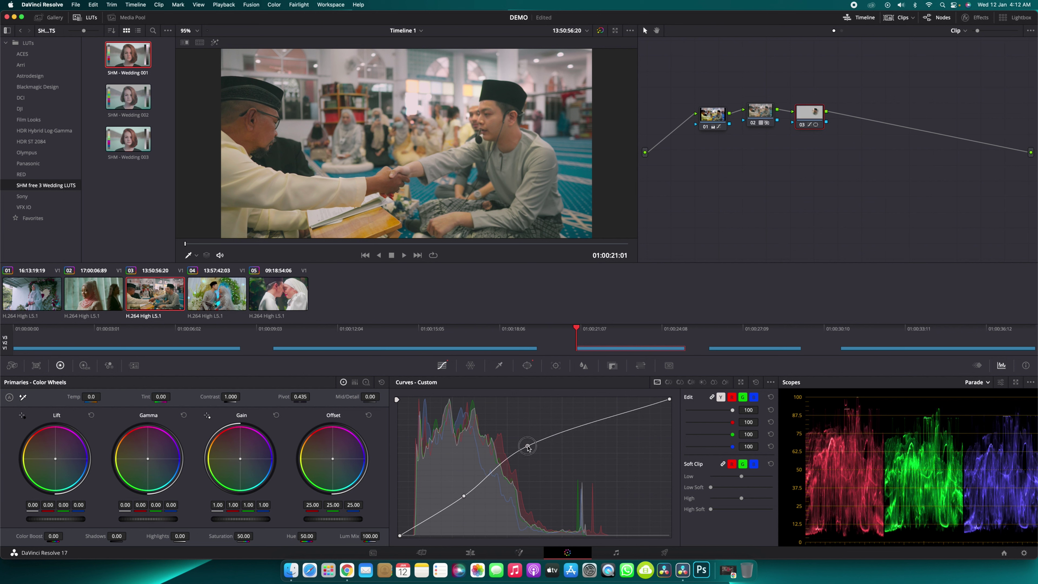
- Track node 03's circle window forward through clip 03, return to the clip's start and compare the grade with the node off and on
click(555, 366)
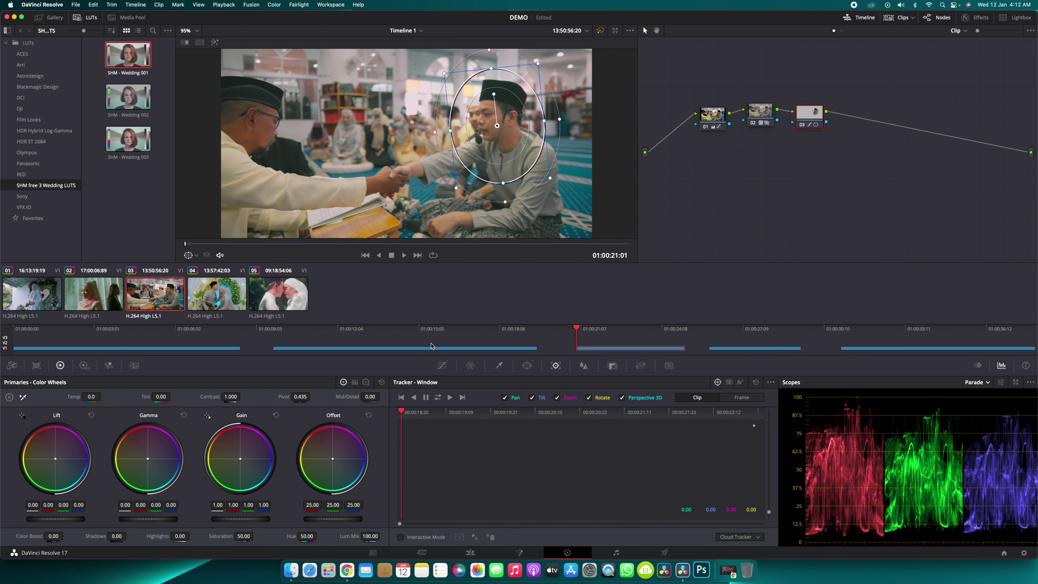
click(450, 397)
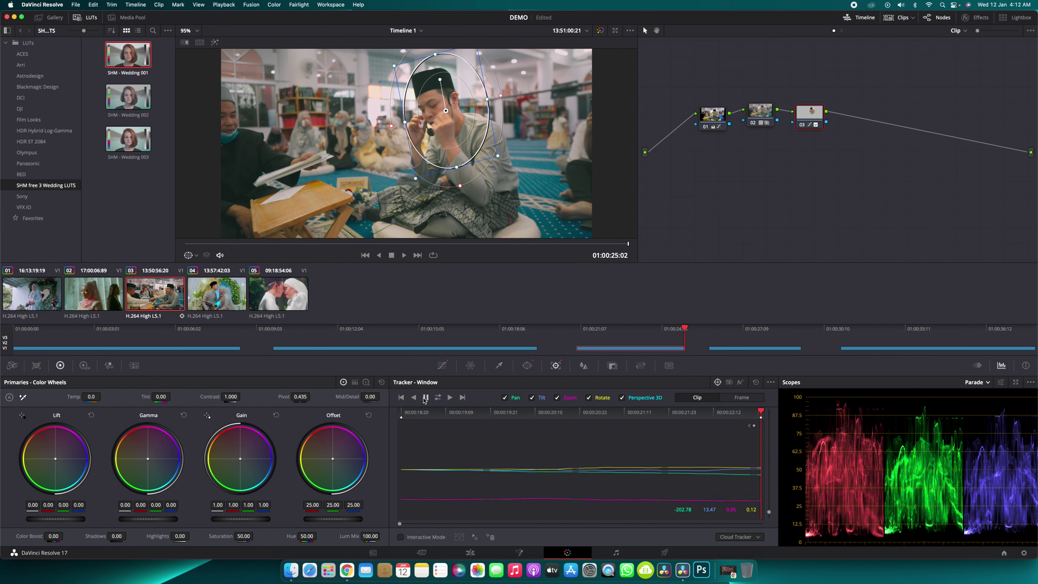
key(Up)
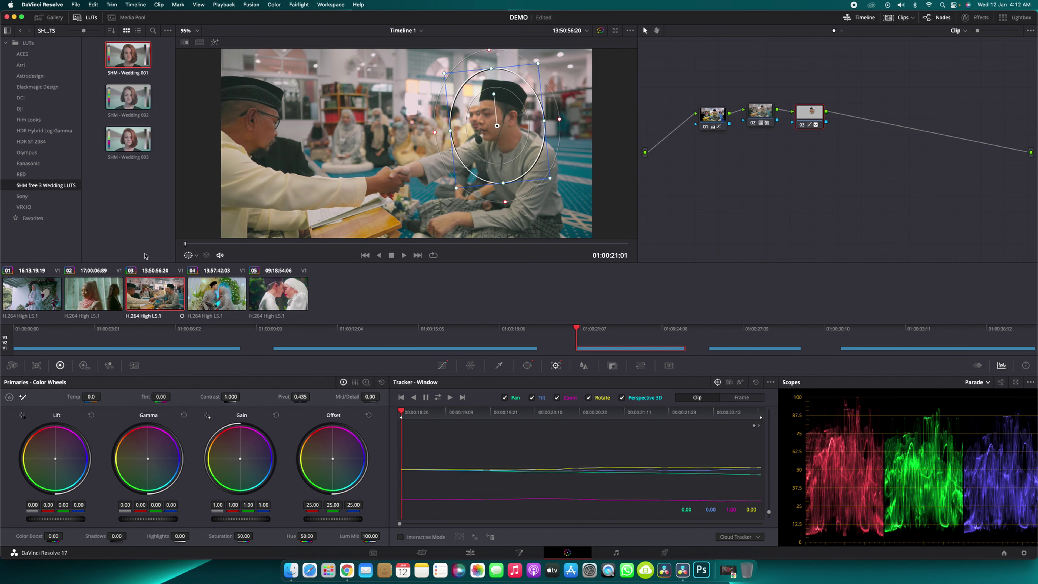
click(770, 123)
click(801, 125)
click(802, 125)
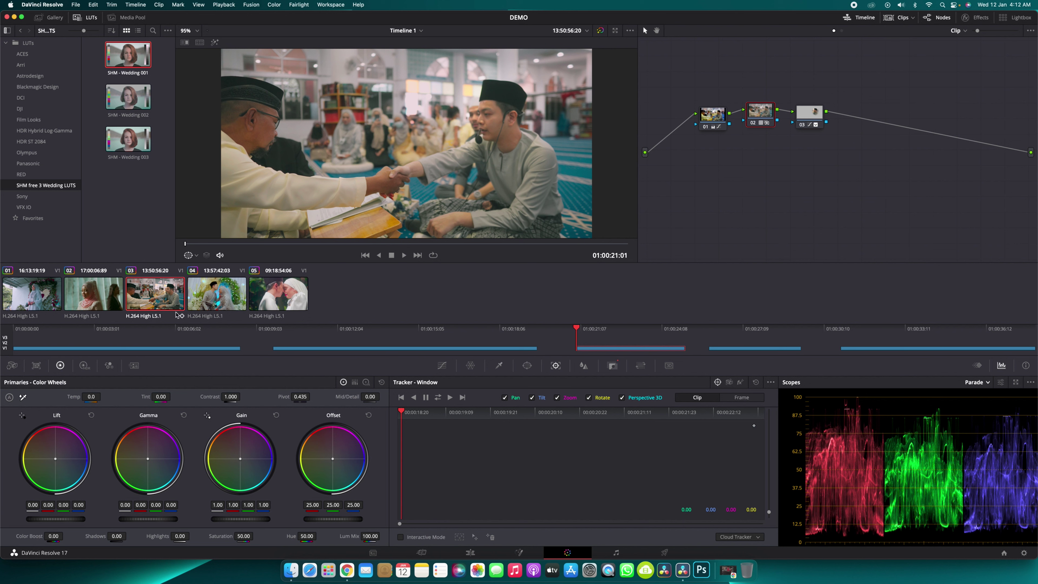
- On clip 04, add node 02 with the SHM - Wedding 001 LUT and compare the image with the nodes off and on
click(241, 286)
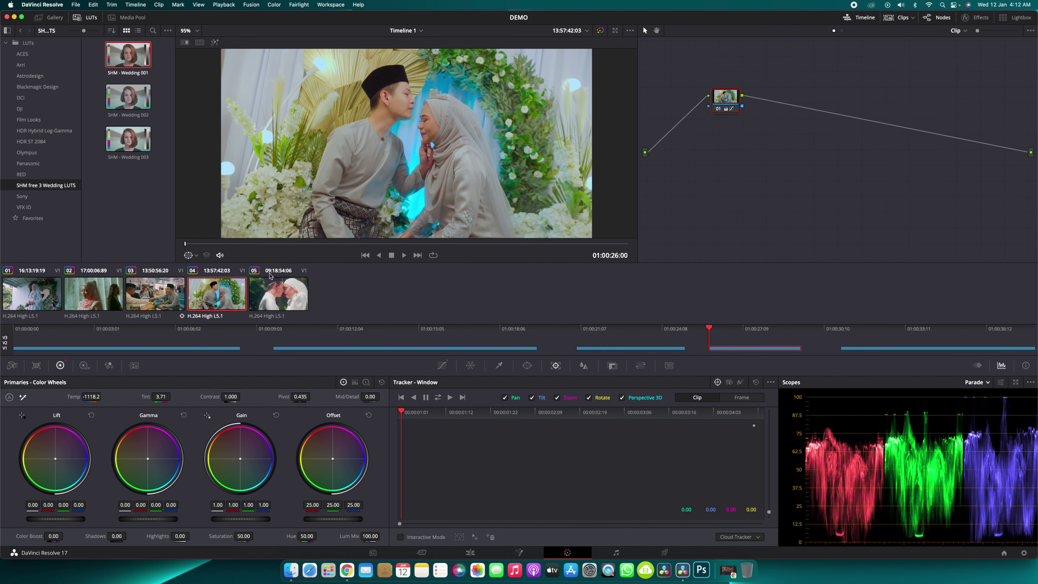
key(alt+s)
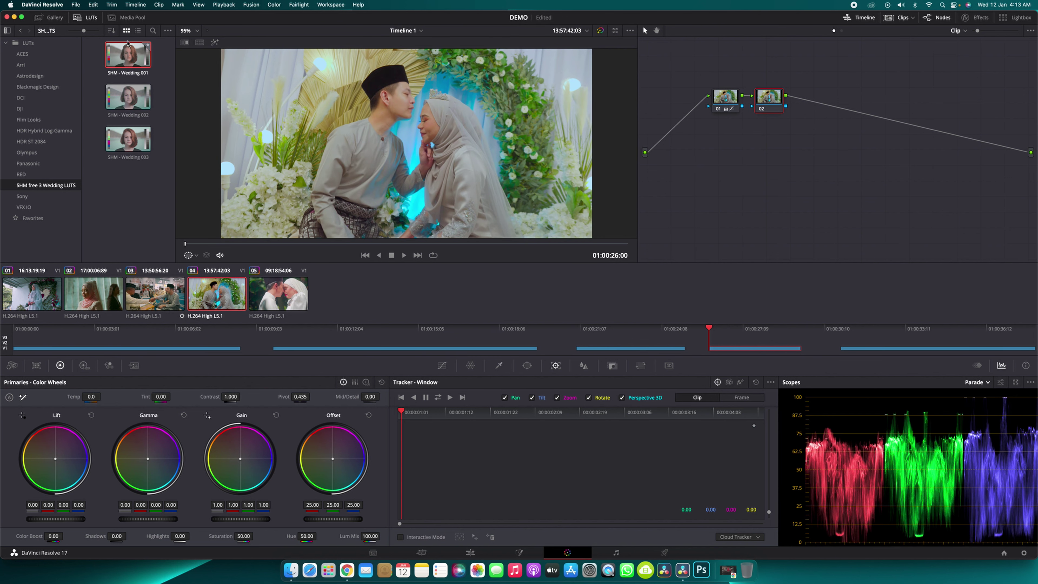
drag(128, 54, 773, 92)
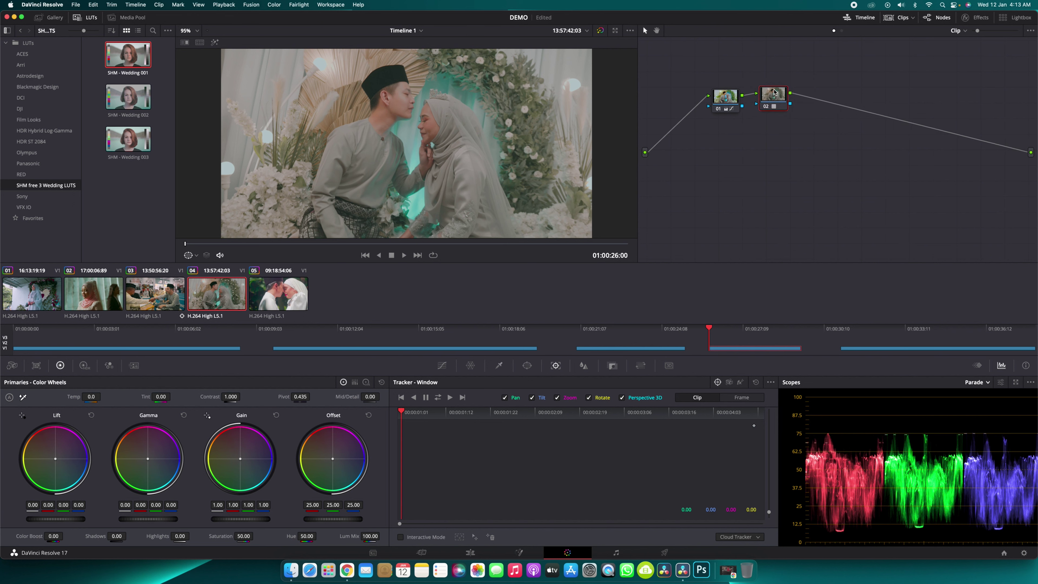
click(765, 106)
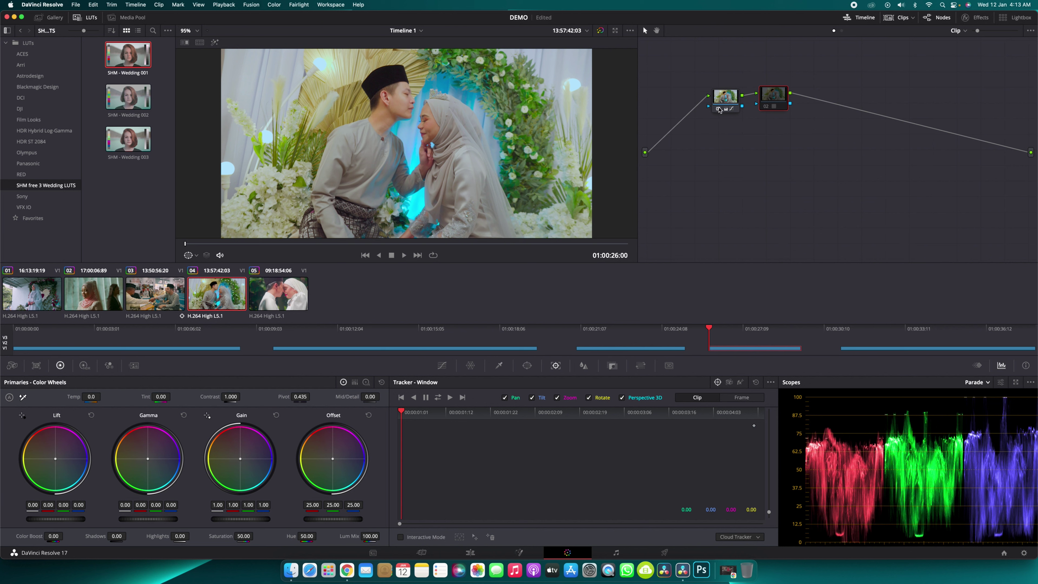
key(super+d)
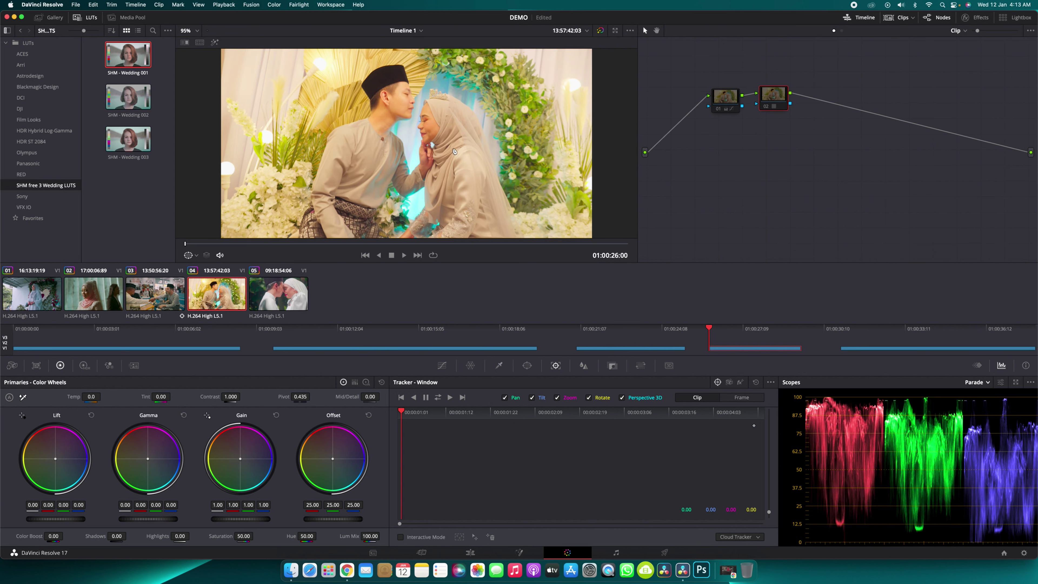
scroll(466, 139, up, 1)
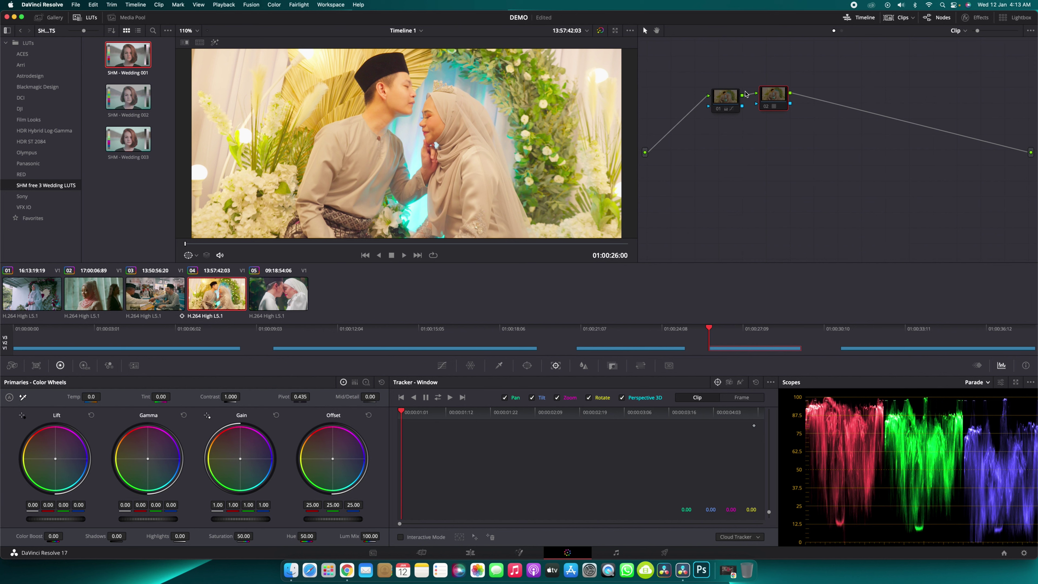
click(719, 109)
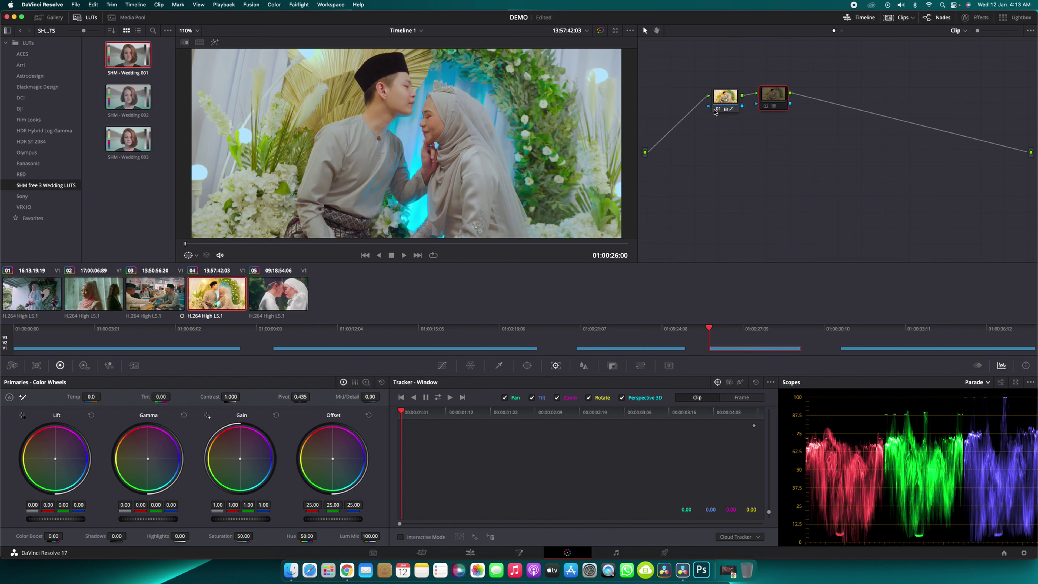
click(767, 107)
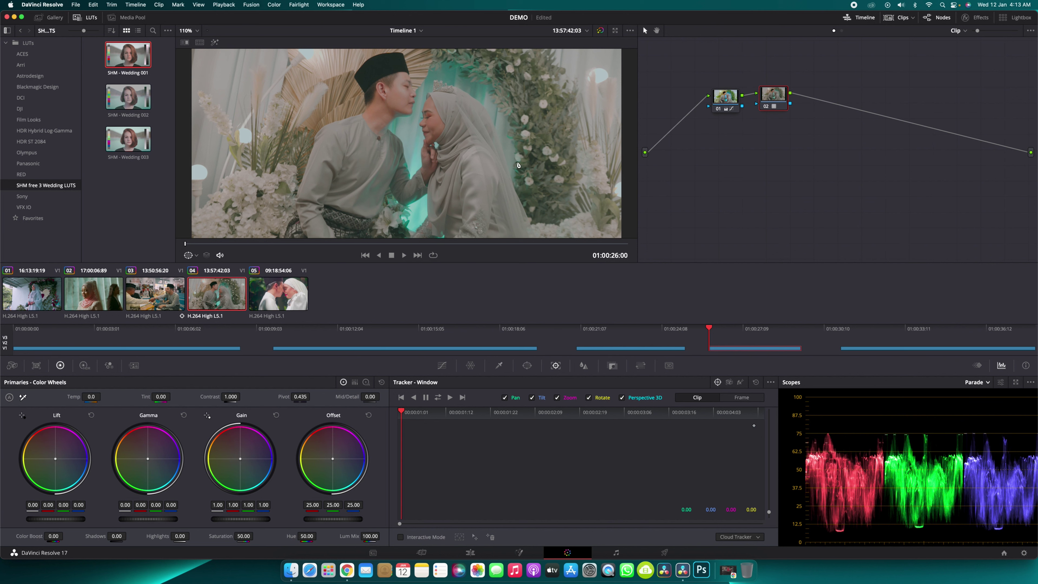
- Set the key output gain of clip 04's node 02 to 0.700 and compare the image with all grades bypassed
click(613, 365)
drag(687, 465, 557, 454)
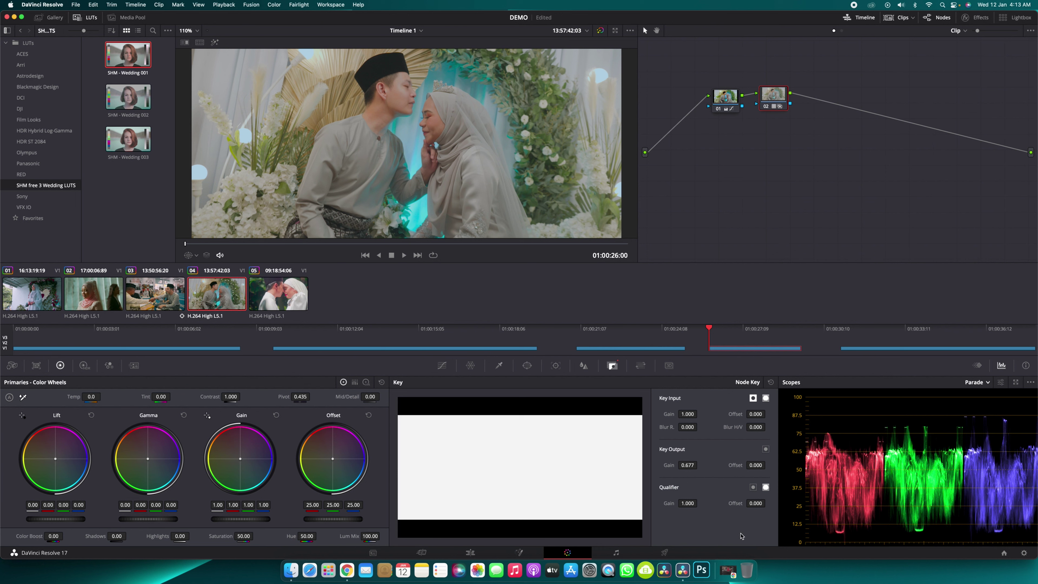
drag(690, 467, 688, 464)
key(alt+d)
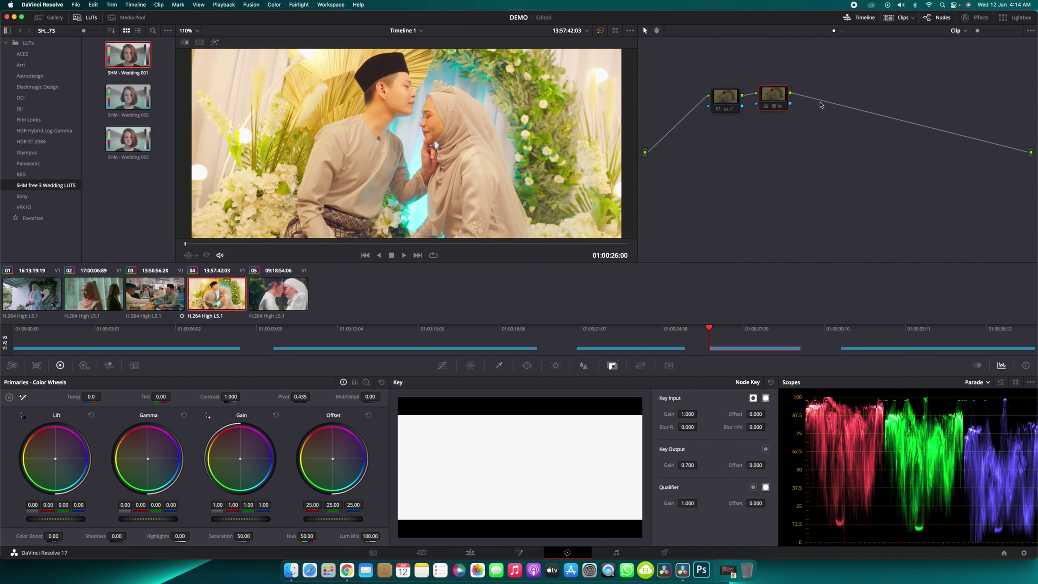
key(alt+d)
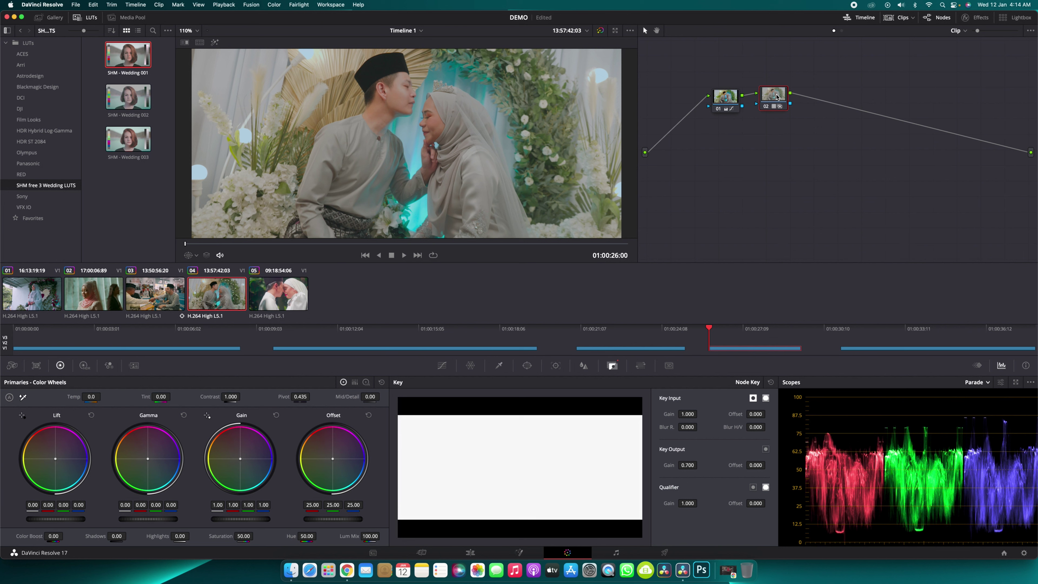
- Add node 03 to clip 04 with a wide, tilted circle window around the couple's faces, soften its edge and track it forward
key(alt+s)
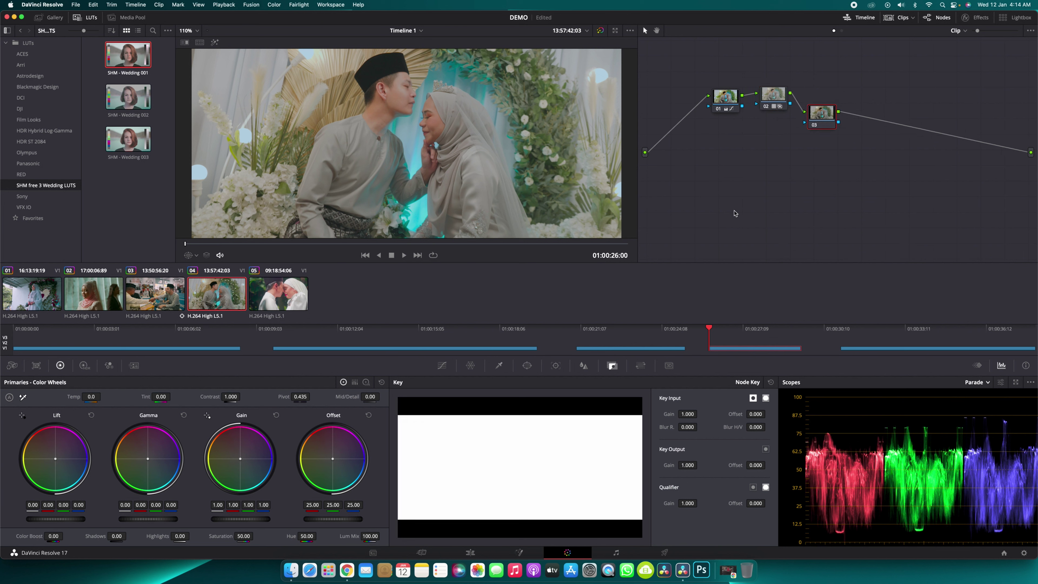
click(527, 365)
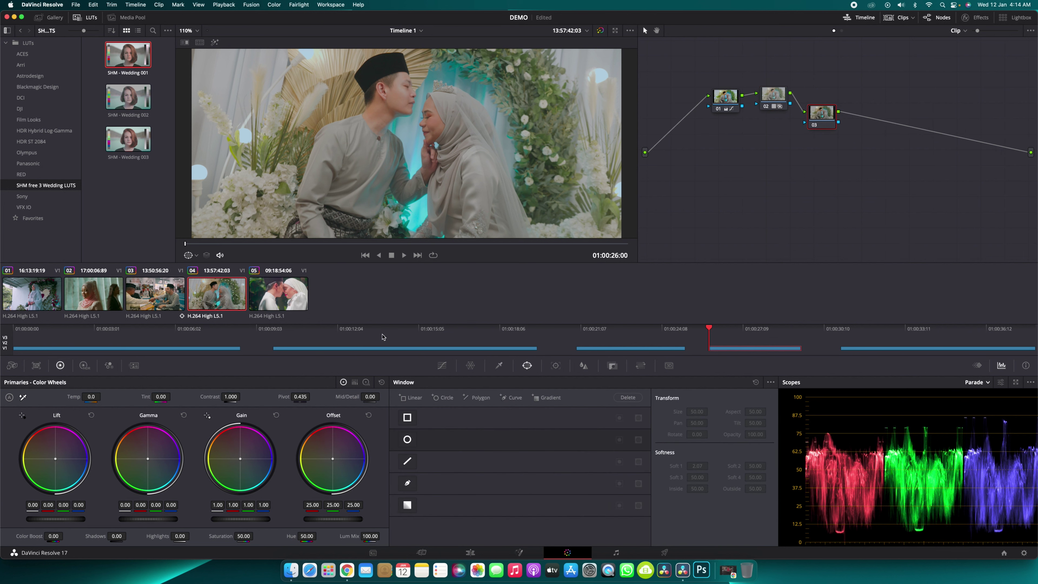
click(408, 440)
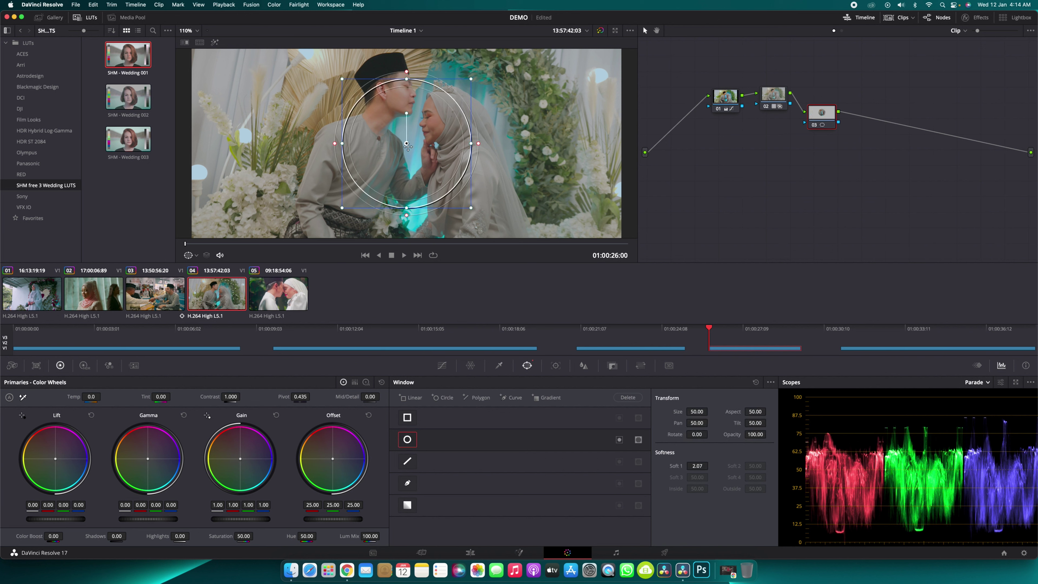
drag(475, 148, 492, 148)
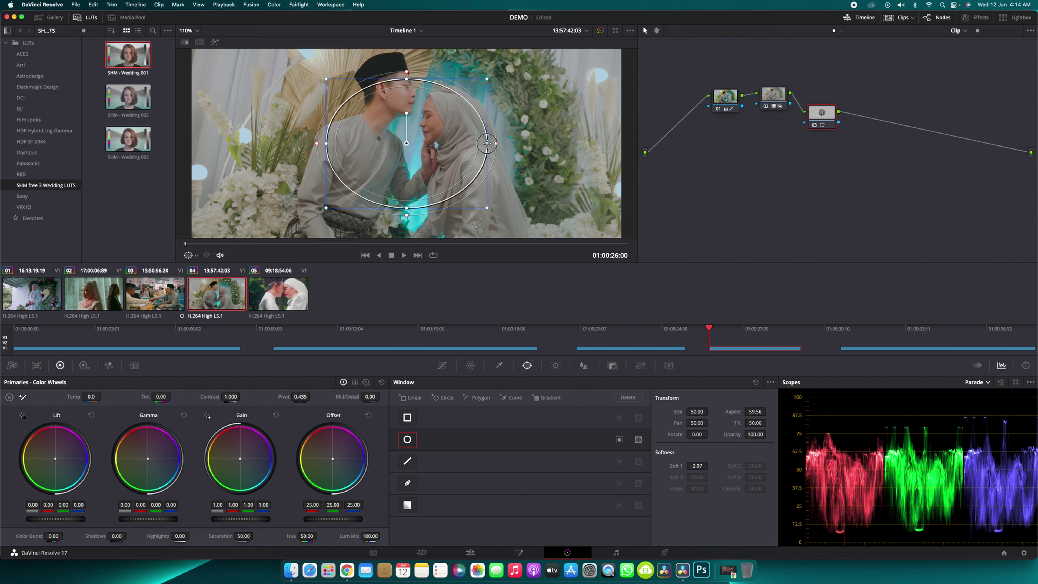
mouse_move(410, 109)
mouse_down()
mouse_move(411, 125)
mouse_move(419, 92)
mouse_move(407, 105)
mouse_up()
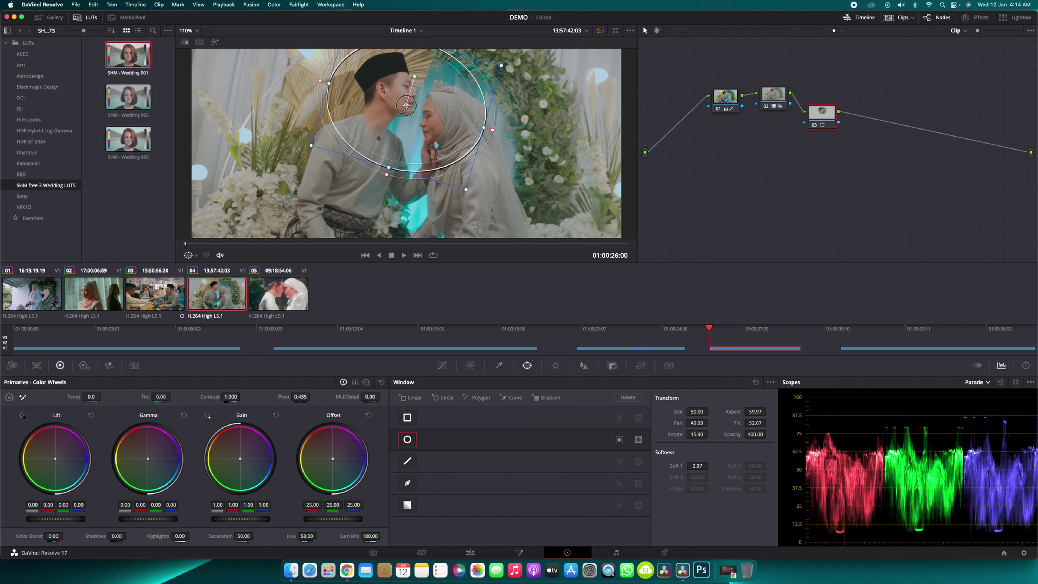
drag(387, 175, 384, 184)
click(556, 365)
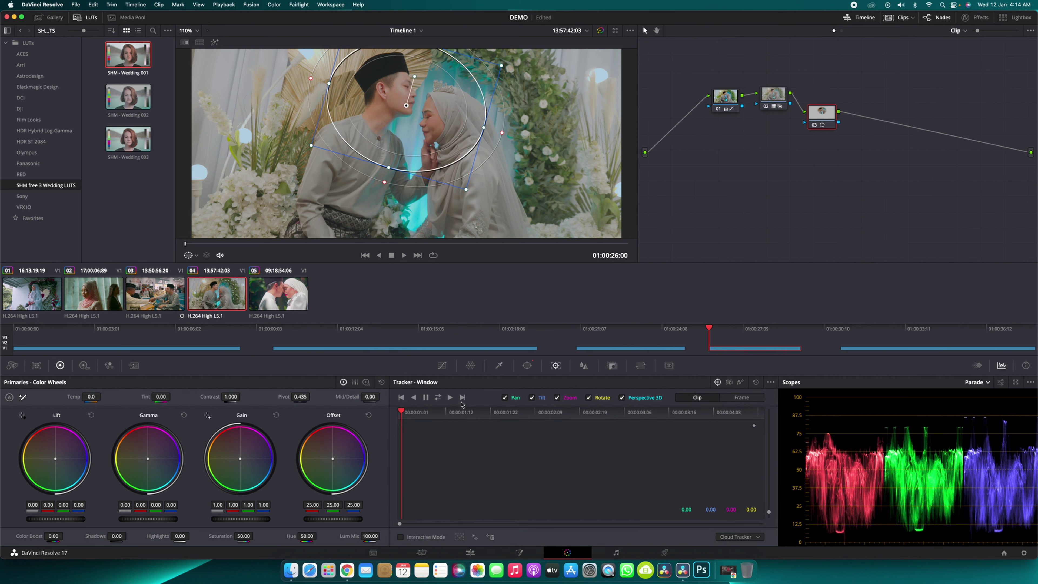
click(450, 401)
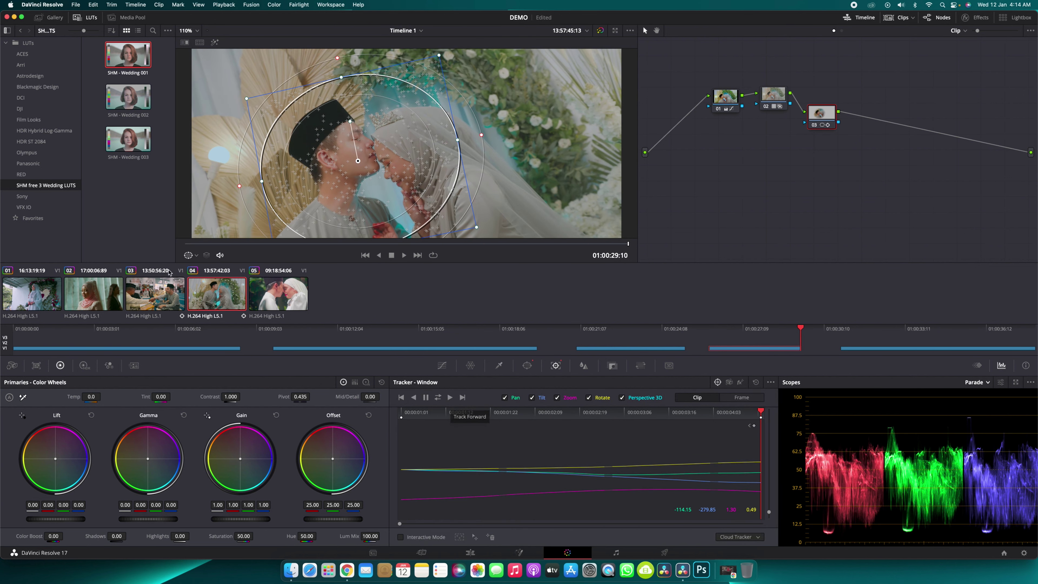
- Brighten the windowed faces in clip 04's node 03 by raising the custom curve's midtones while holding the shadows down
click(441, 365)
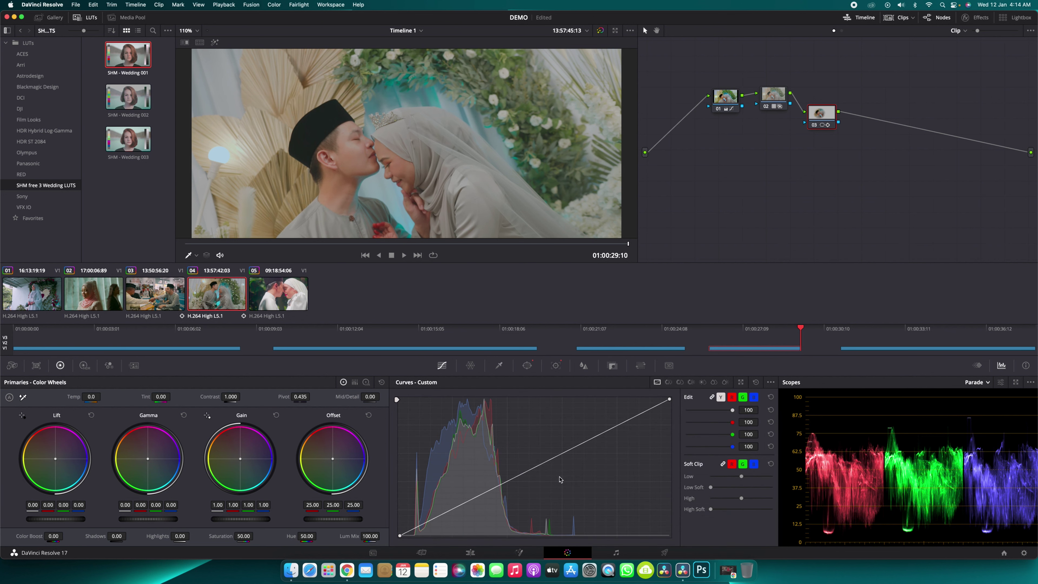
drag(543, 469, 525, 452)
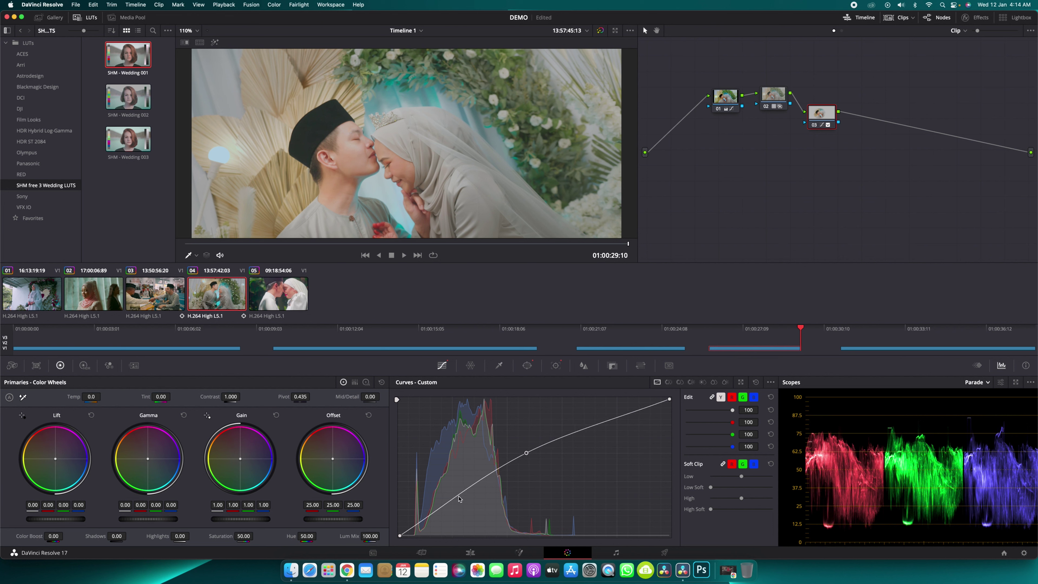
drag(455, 499, 455, 501)
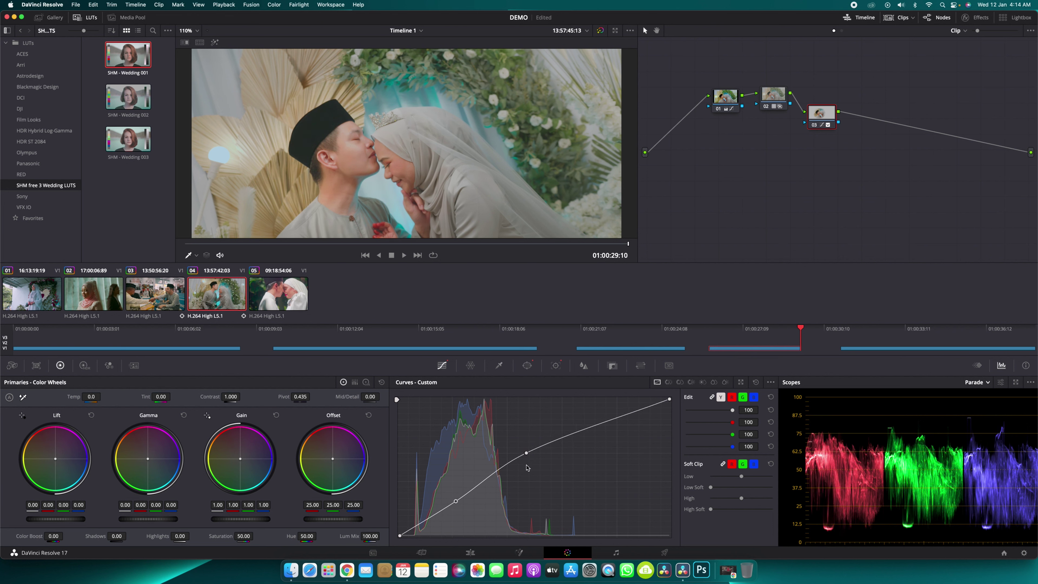
right_click(456, 501)
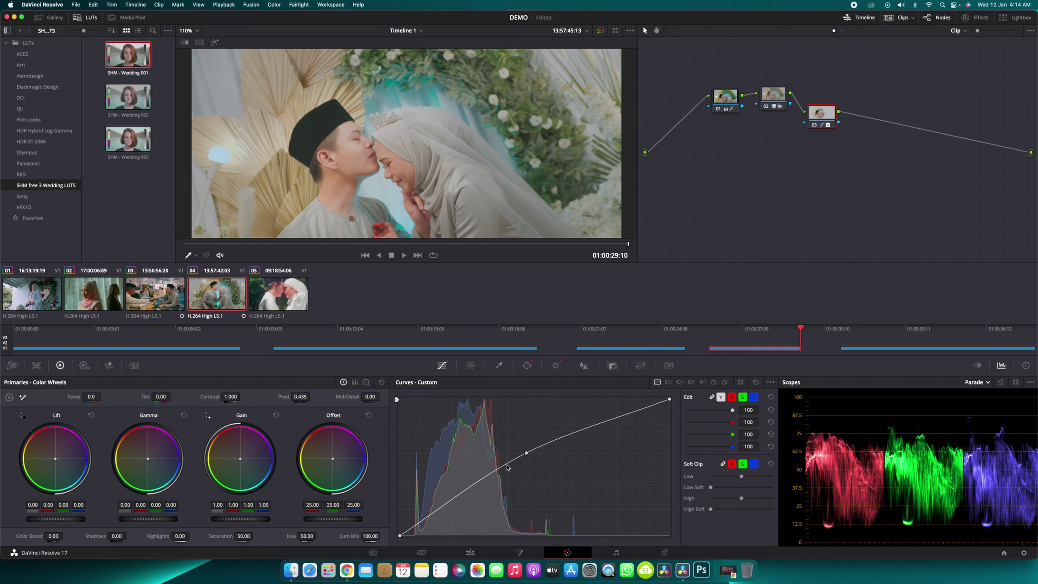
drag(525, 454, 506, 441)
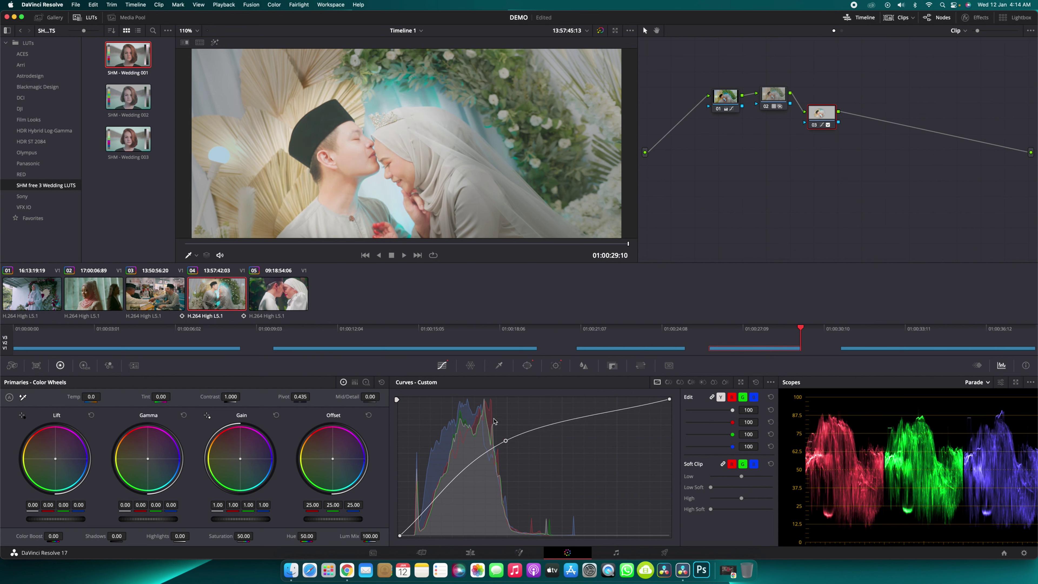
drag(507, 441, 518, 450)
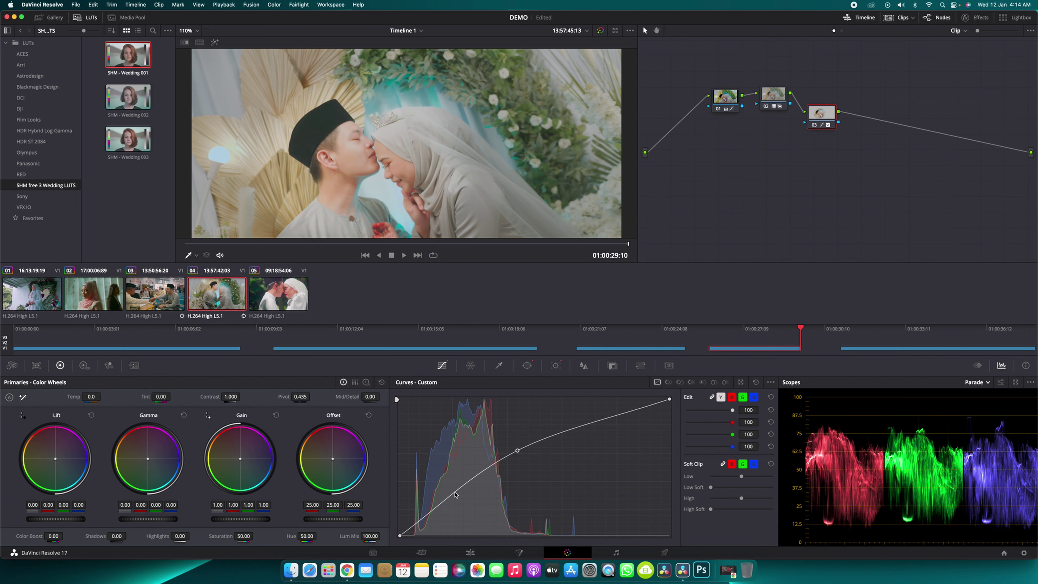
drag(453, 496, 452, 502)
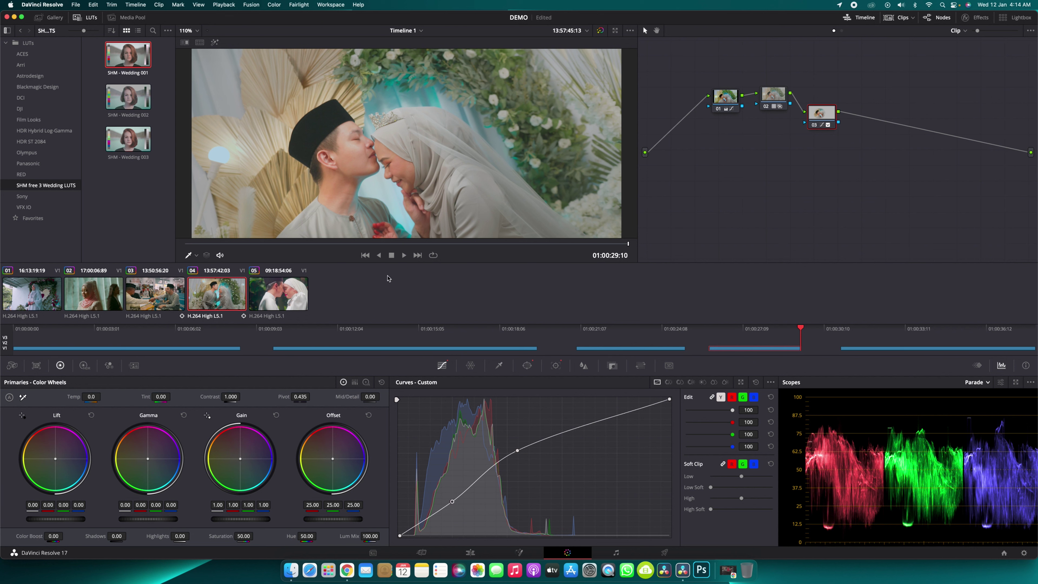
- On clip 05, add node 02 with the SHM - Wedding 003 LUT and set its key output gain to 0.622
click(282, 301)
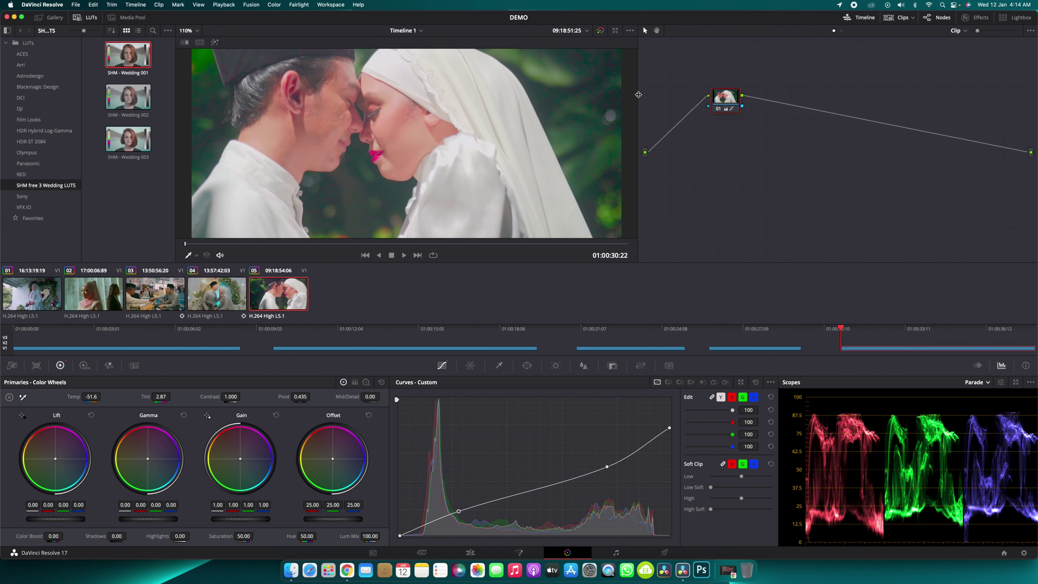
key(alt+s)
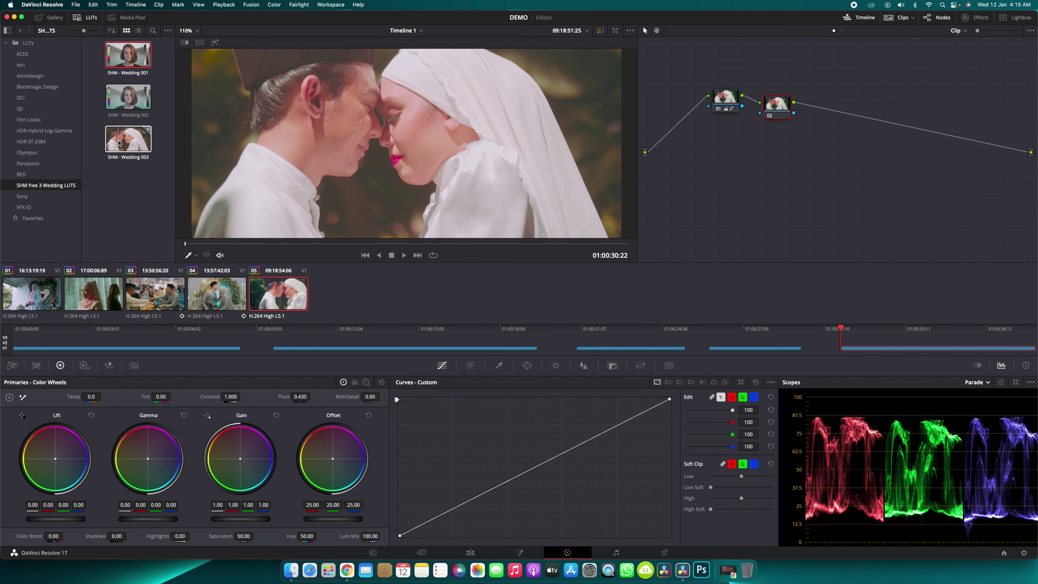
drag(119, 143, 775, 96)
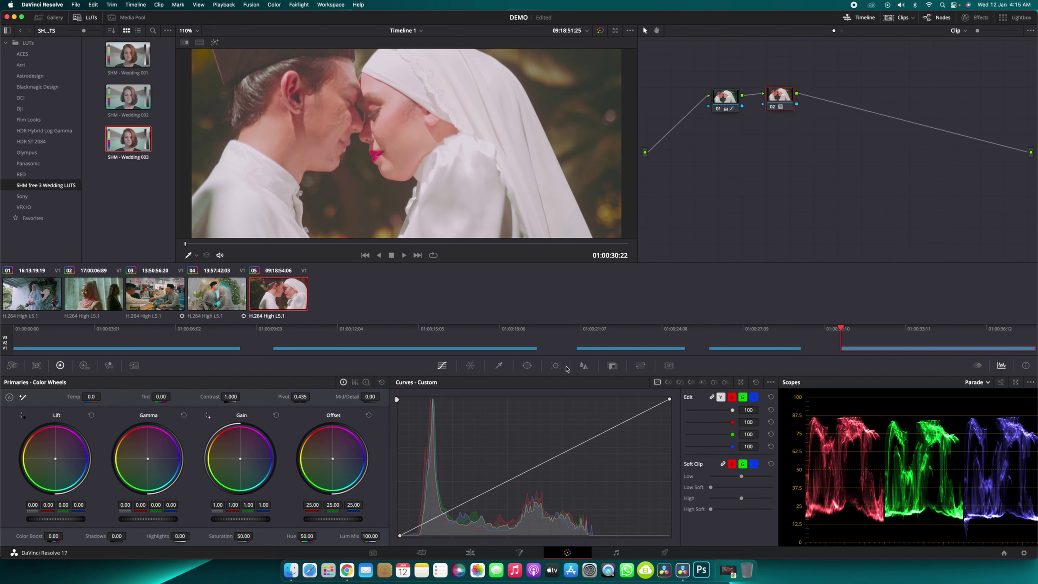
click(555, 365)
click(612, 366)
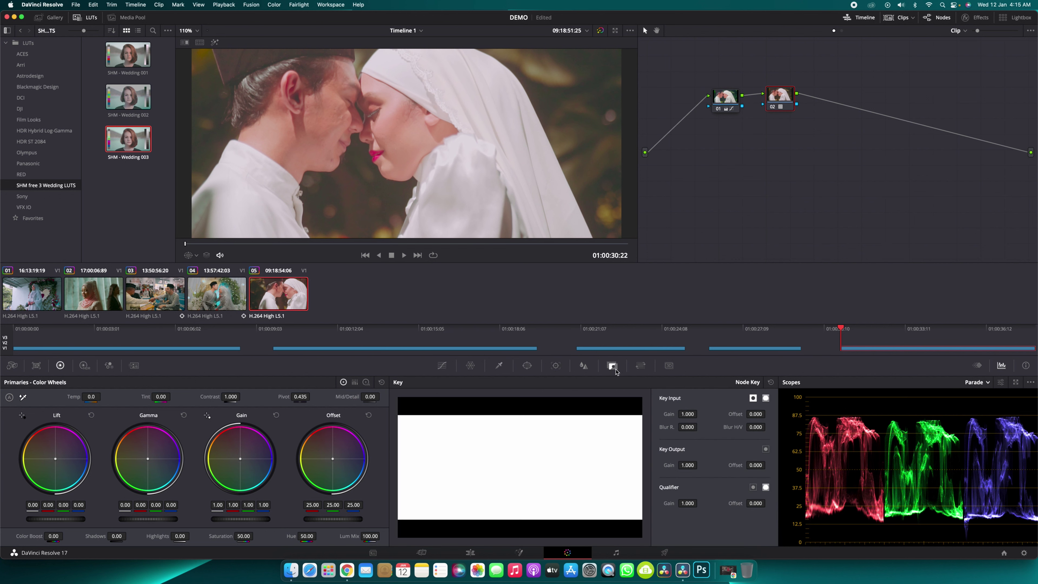
drag(687, 465, 304, 445)
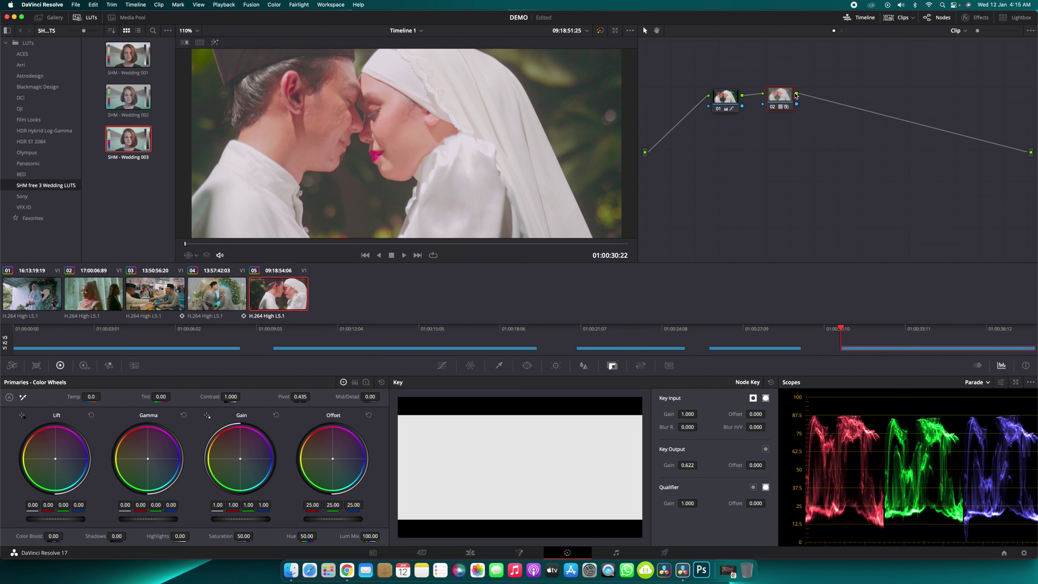
drag(783, 96, 778, 99)
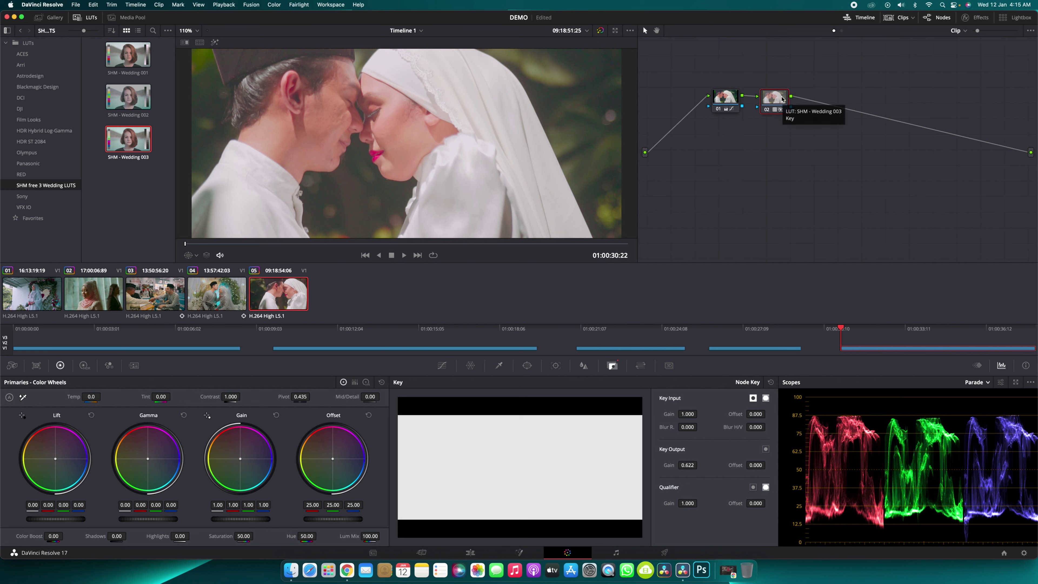
- Add node 03 to clip 05 and set the Color Warper's hue and saturation resolution to 16
key(alt+s)
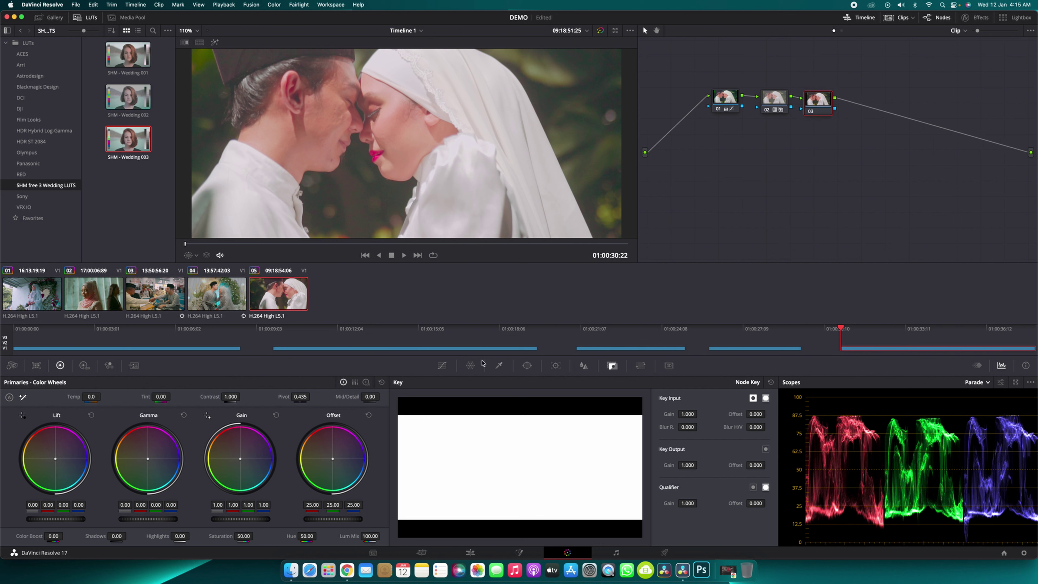
click(470, 365)
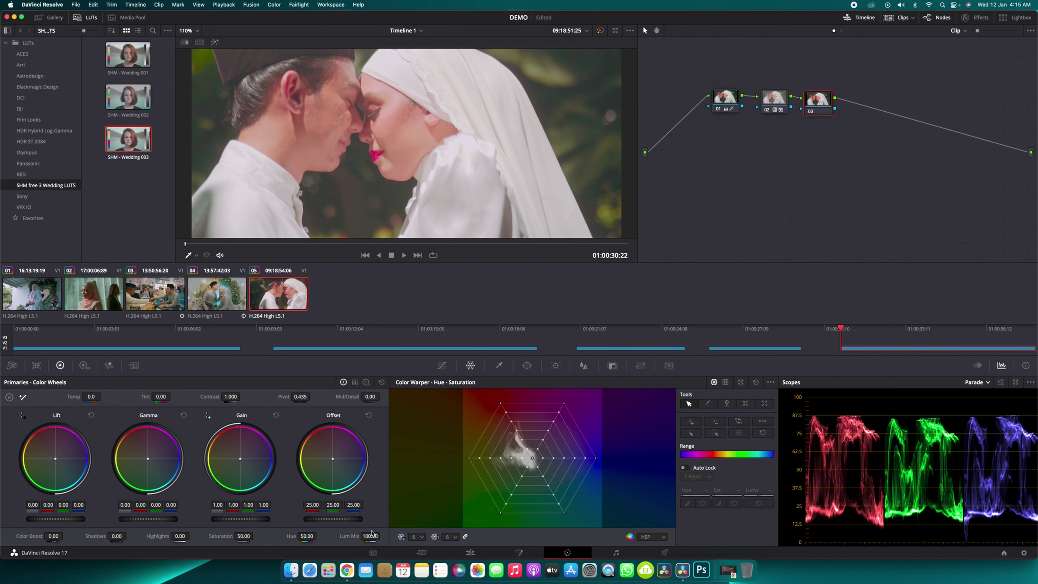
click(419, 537)
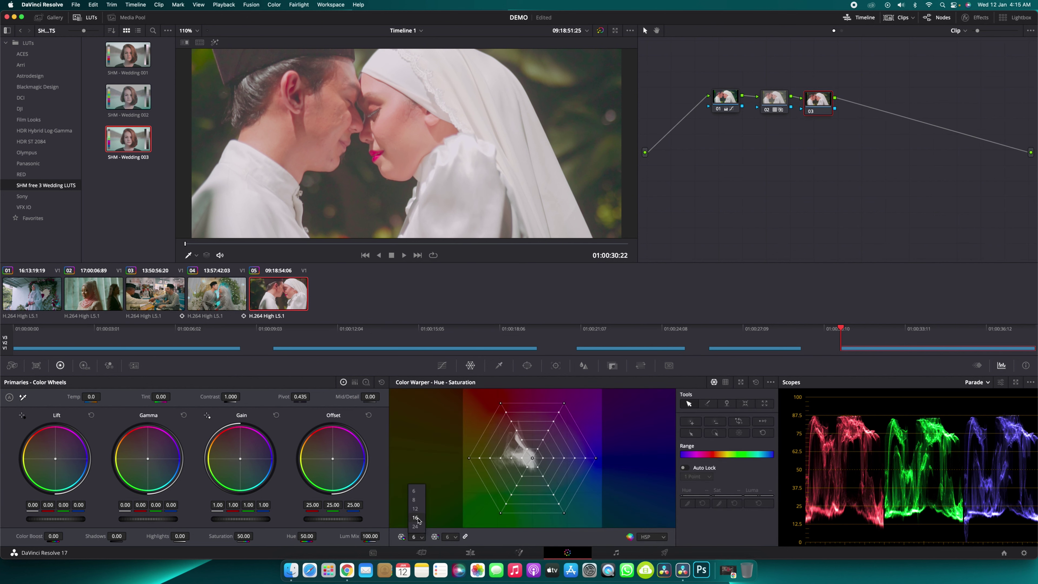
click(424, 527)
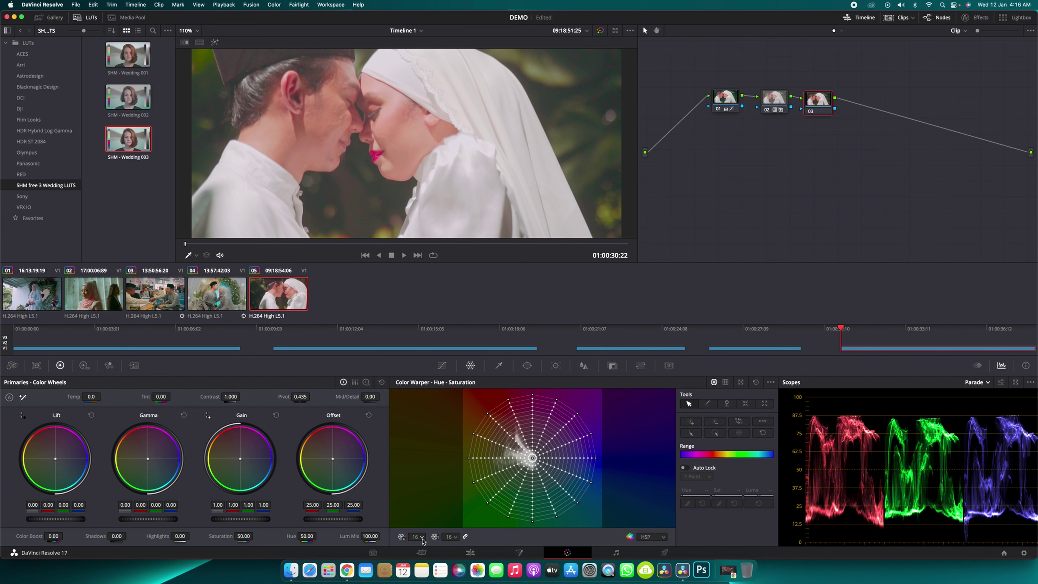
- Tone down the bride's bright pink lips with the Color Warper, to hue 0.99 and saturation 0.56, and scrub the clip to check
click(380, 154)
click(379, 154)
drag(377, 156, 375, 169)
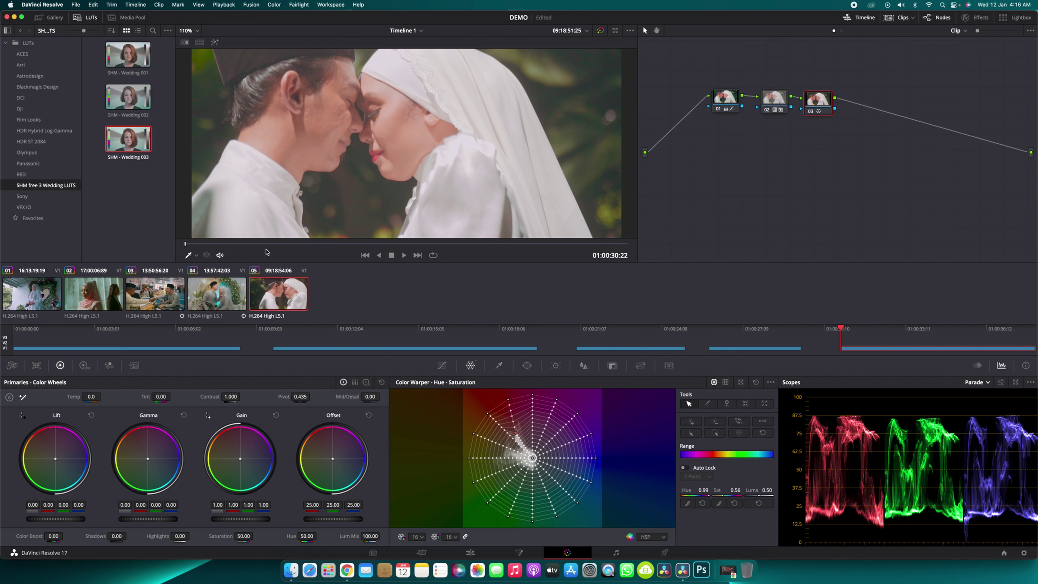
drag(286, 244, 195, 243)
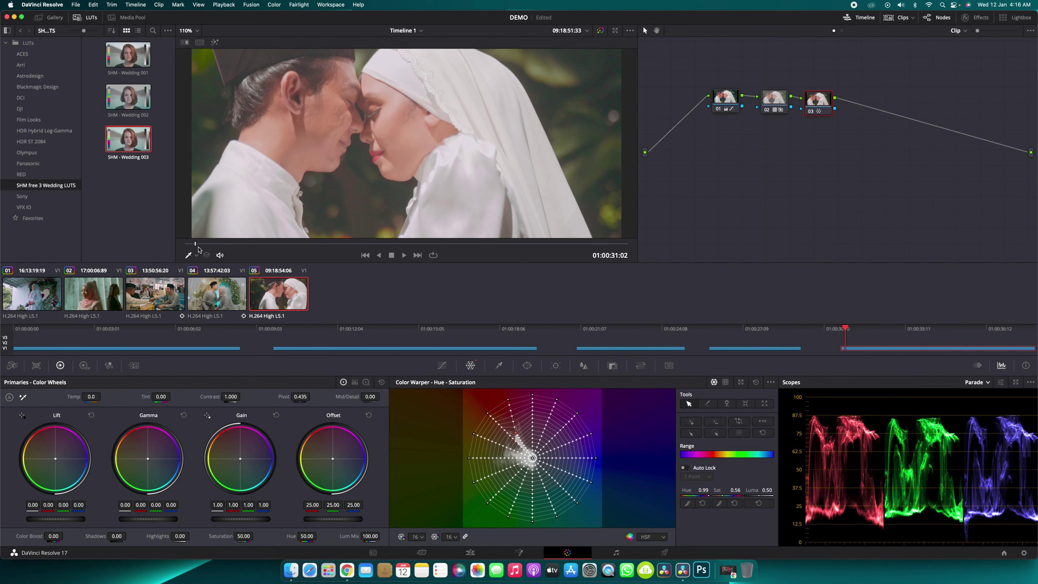